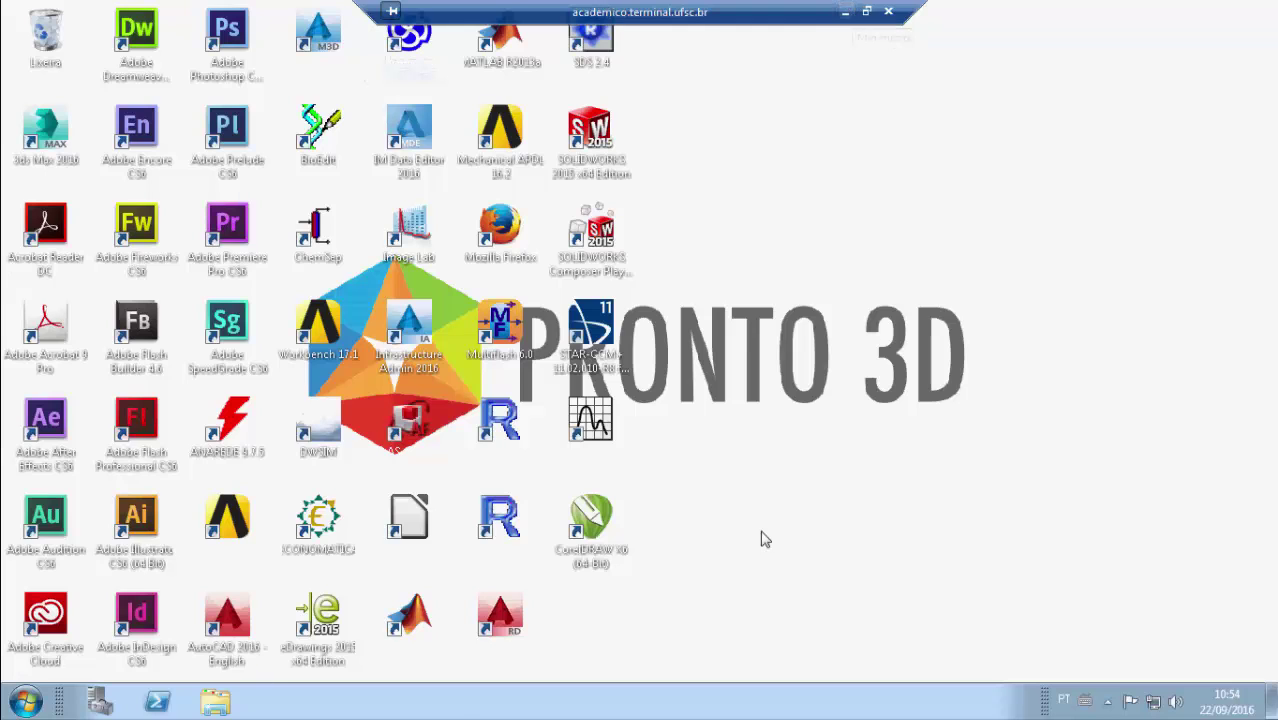
# Step: Copy the Arquivos folder from the local desktop to the desktop of the remote terminal session
pyautogui.click(846, 12)
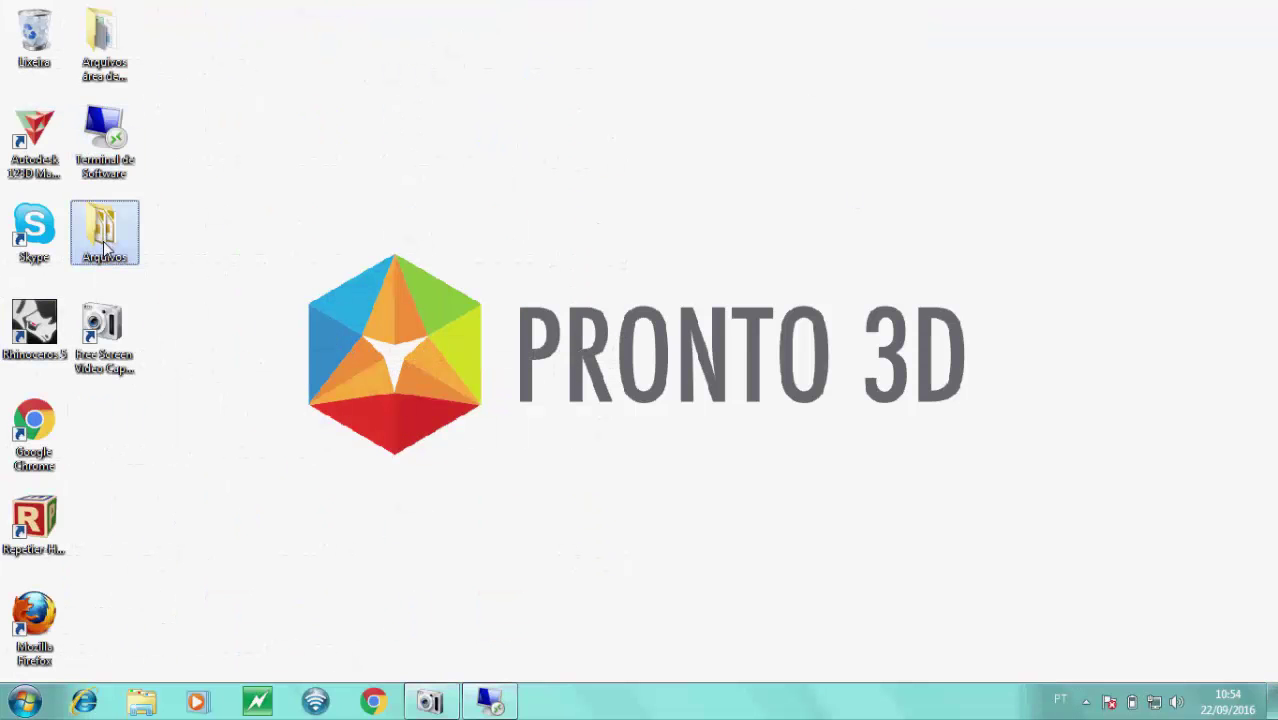
pyautogui.click(508, 705)
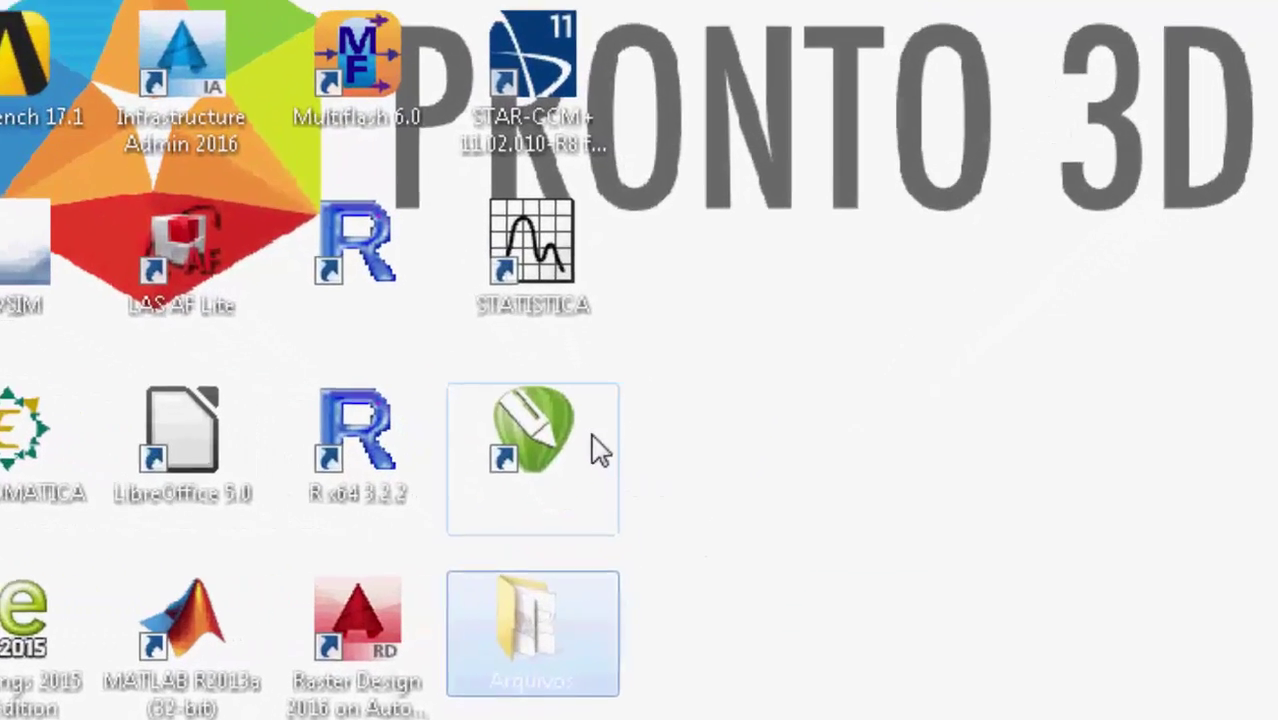
pyautogui.click(610, 520)
# Step: Switch to CorelDRAW X6 and open the drawing "teste 1" from the Arquivos folder
pyautogui.doubleClick(568, 436)
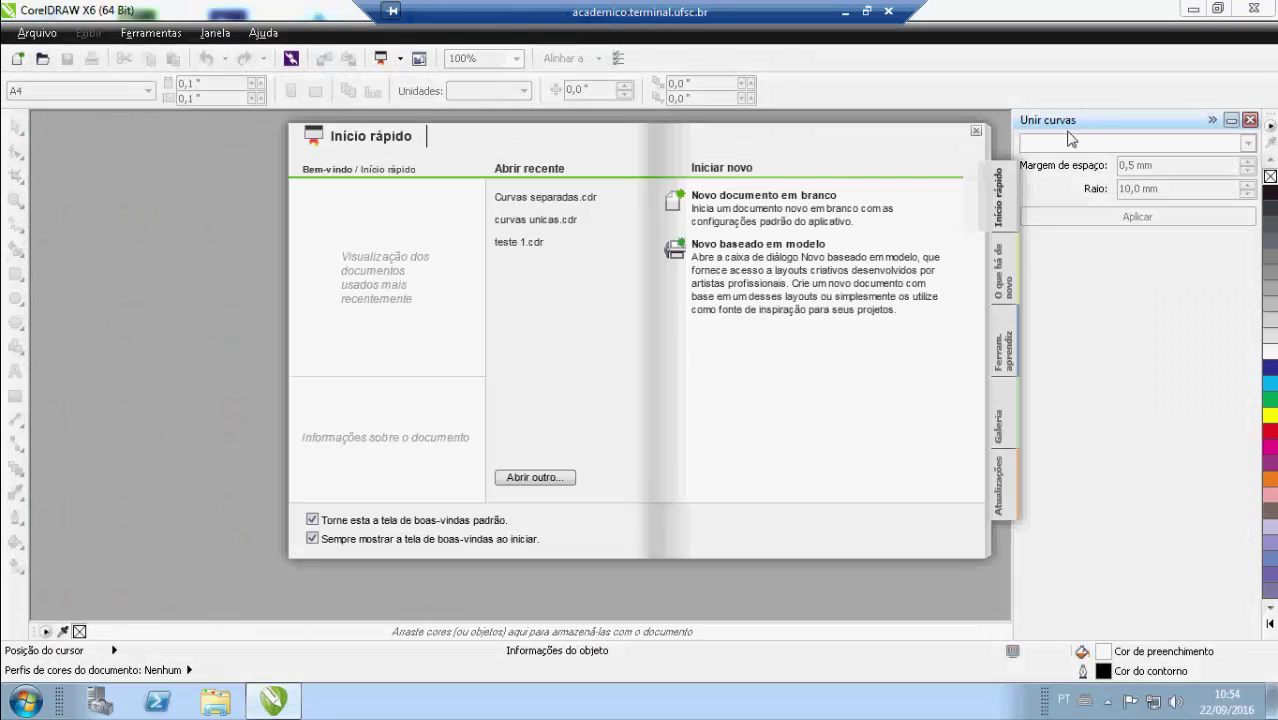
pyautogui.click(976, 133)
pyautogui.click(60, 37)
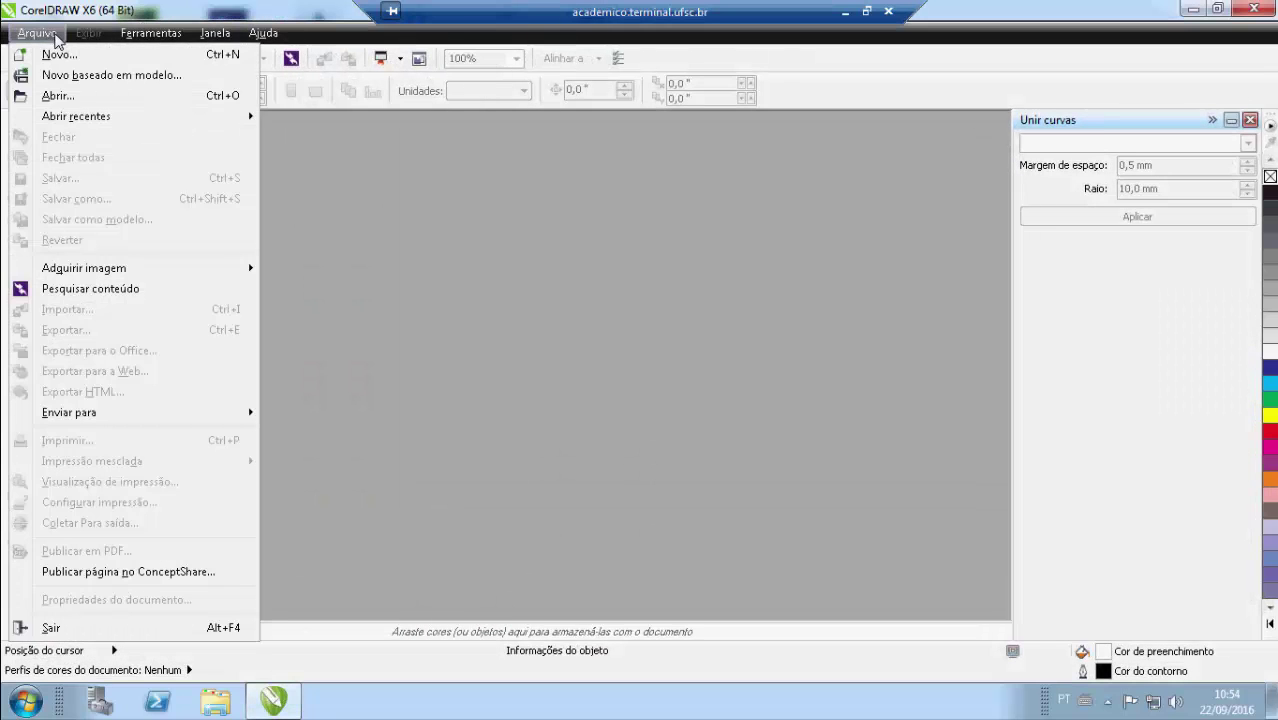
pyautogui.click(71, 96)
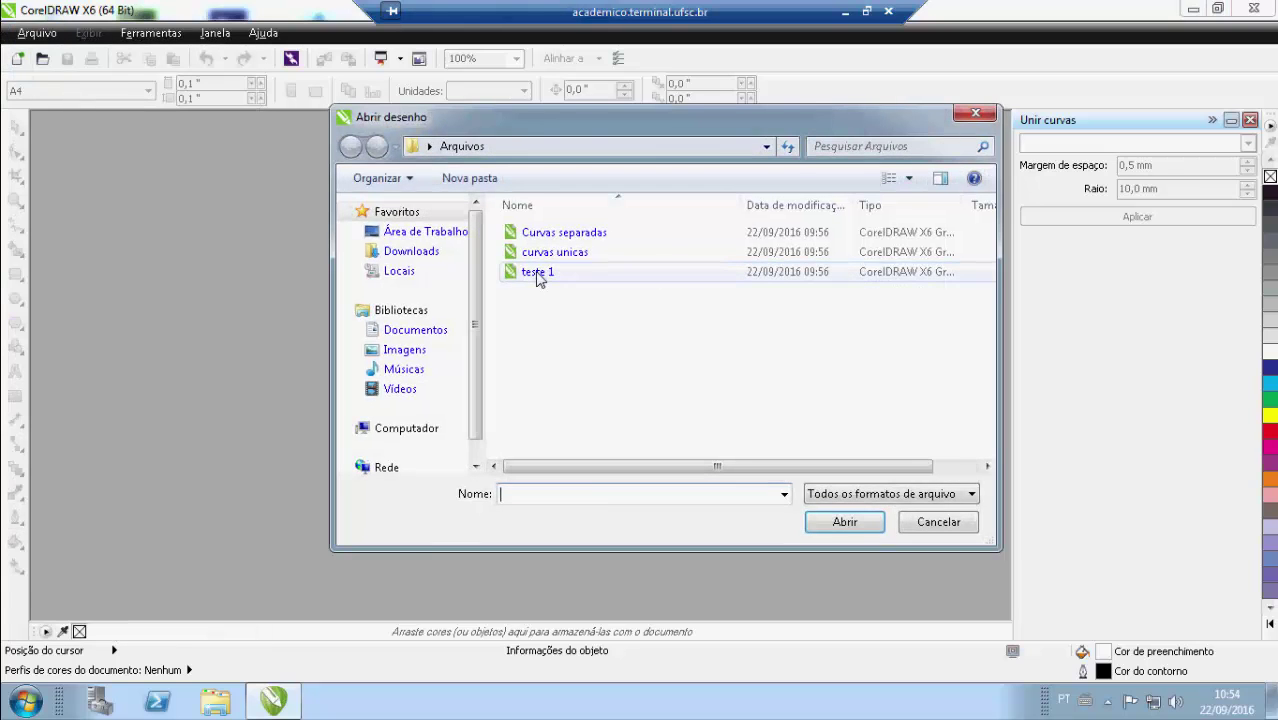
pyautogui.doubleClick(537, 275)
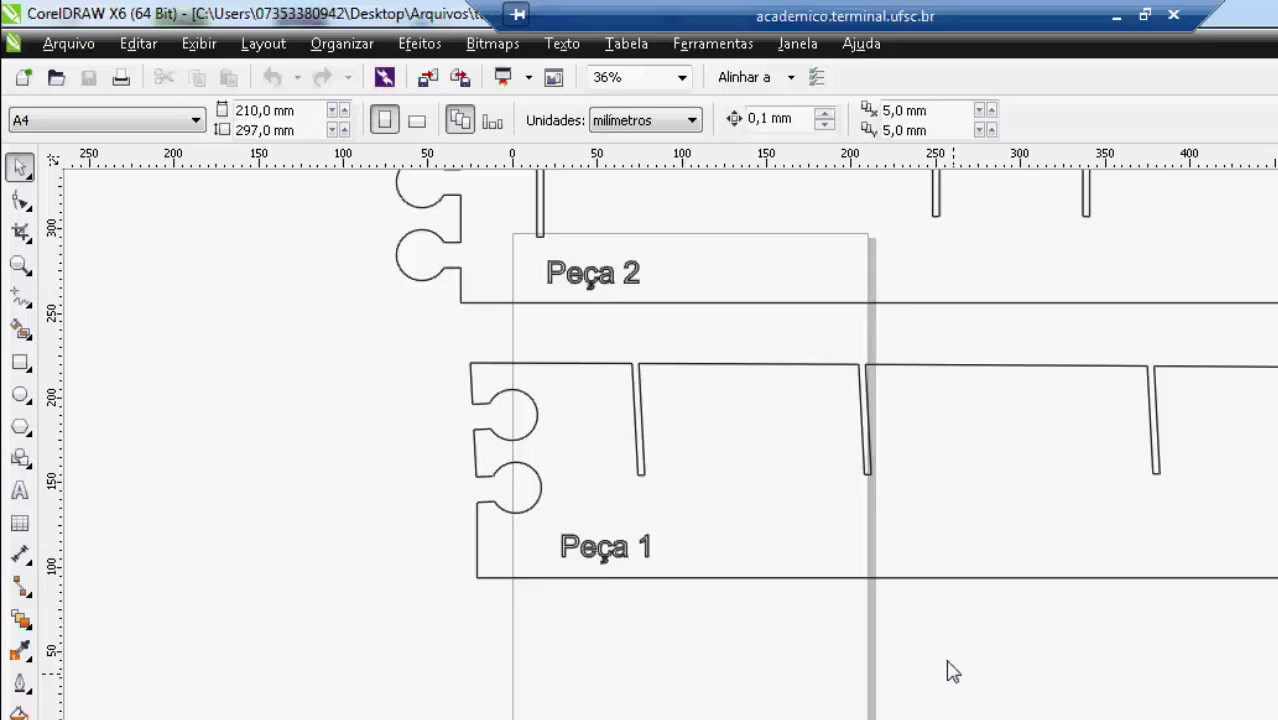
# Step: Set the page size to 850 mm wide by 600 mm high
pyautogui.scroll(-2, 429, 304)
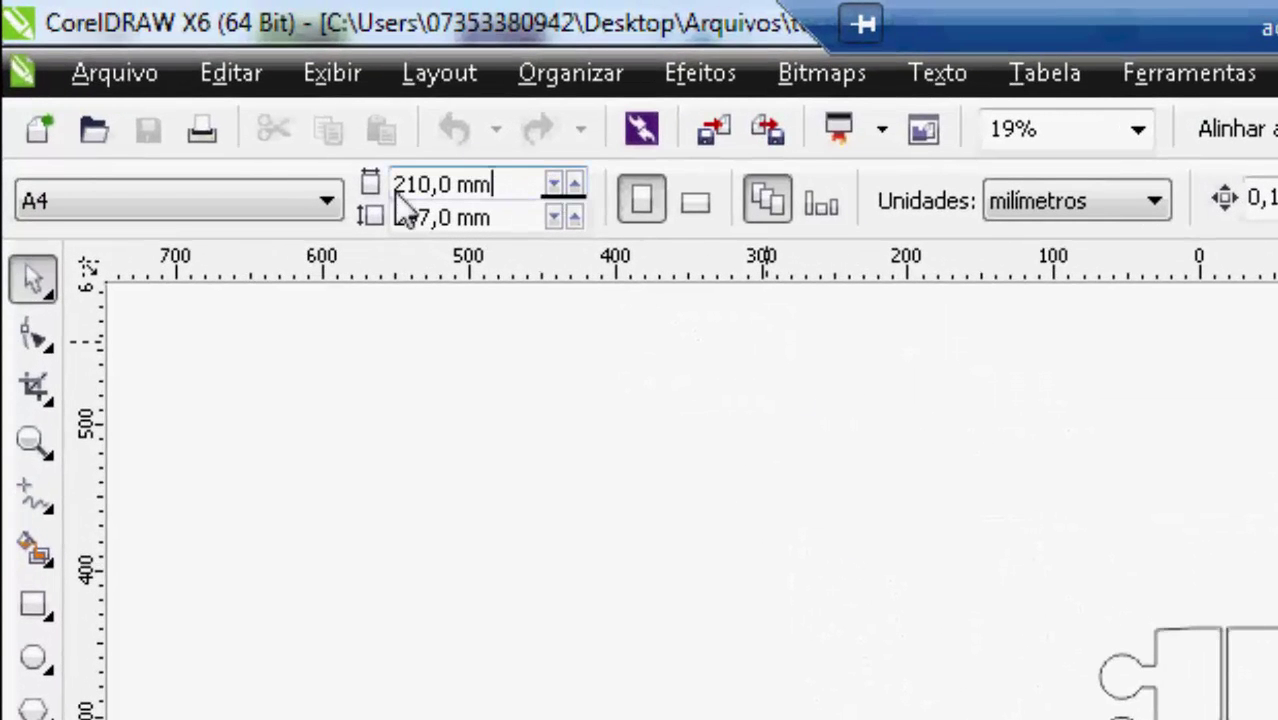
pyautogui.click(400, 188)
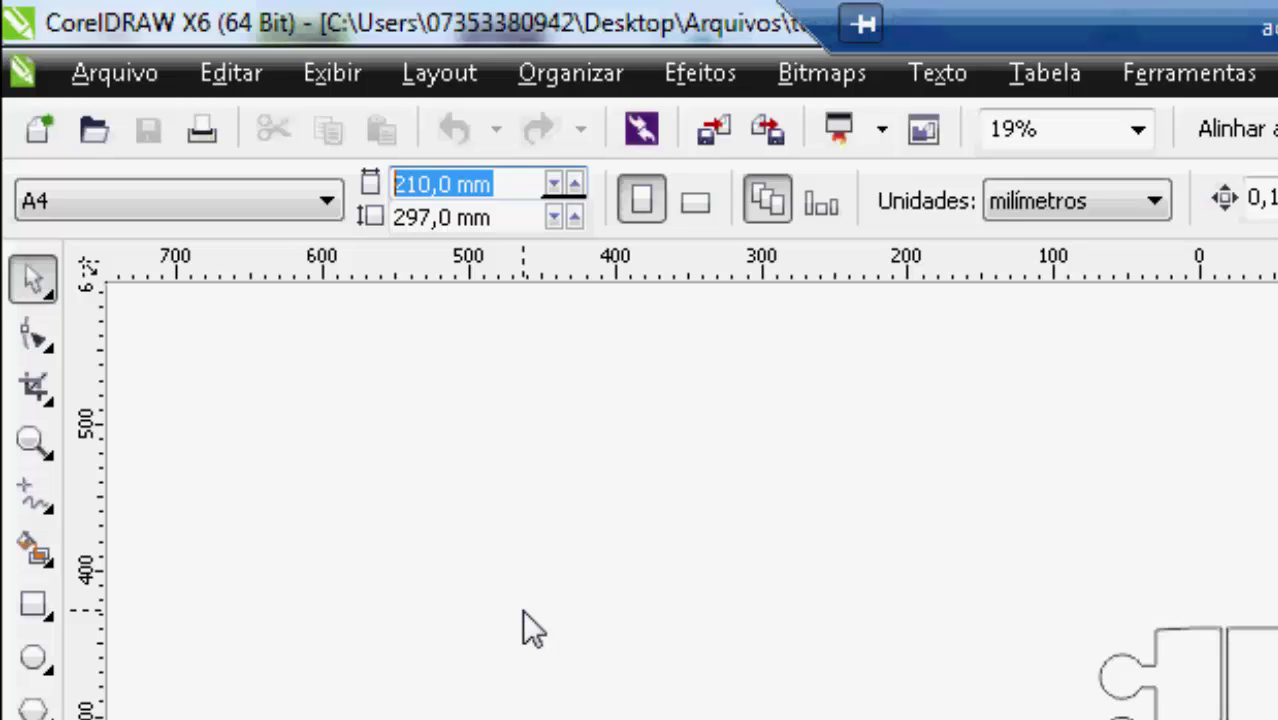
pyautogui.write('850')
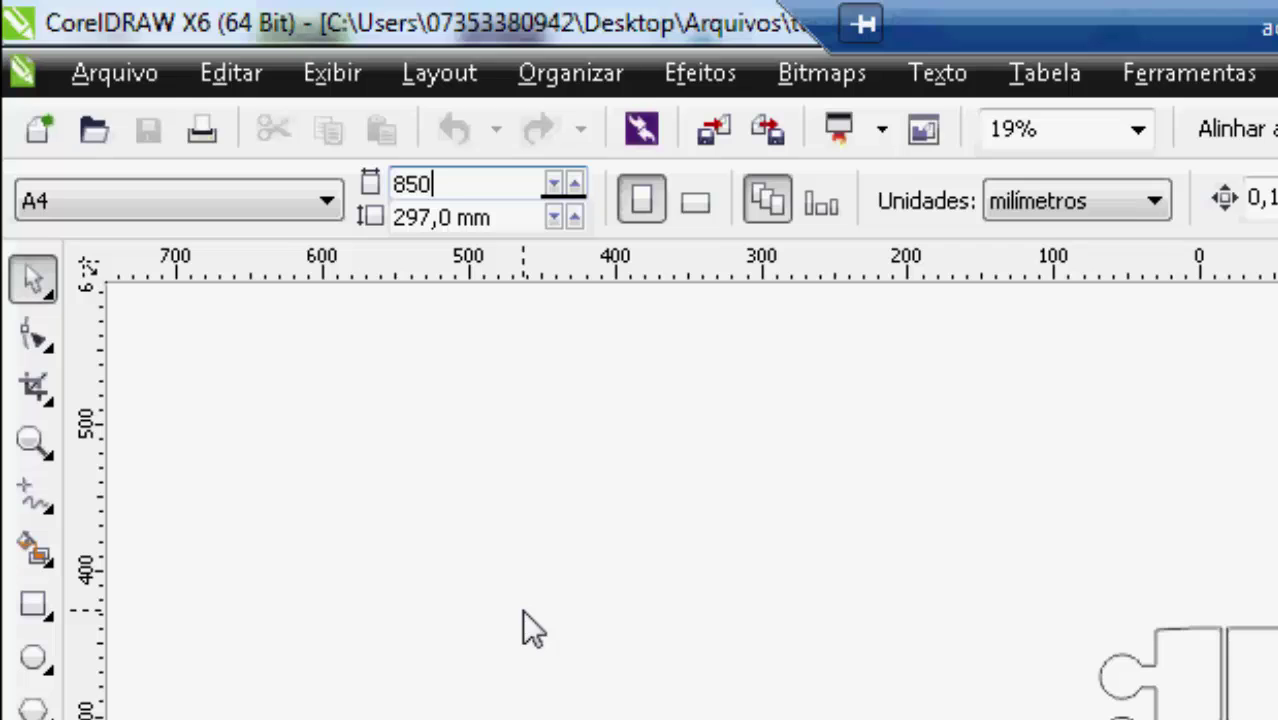
pyautogui.press('Return')
pyautogui.moveTo(490, 217); pyautogui.dragTo(324, 241)
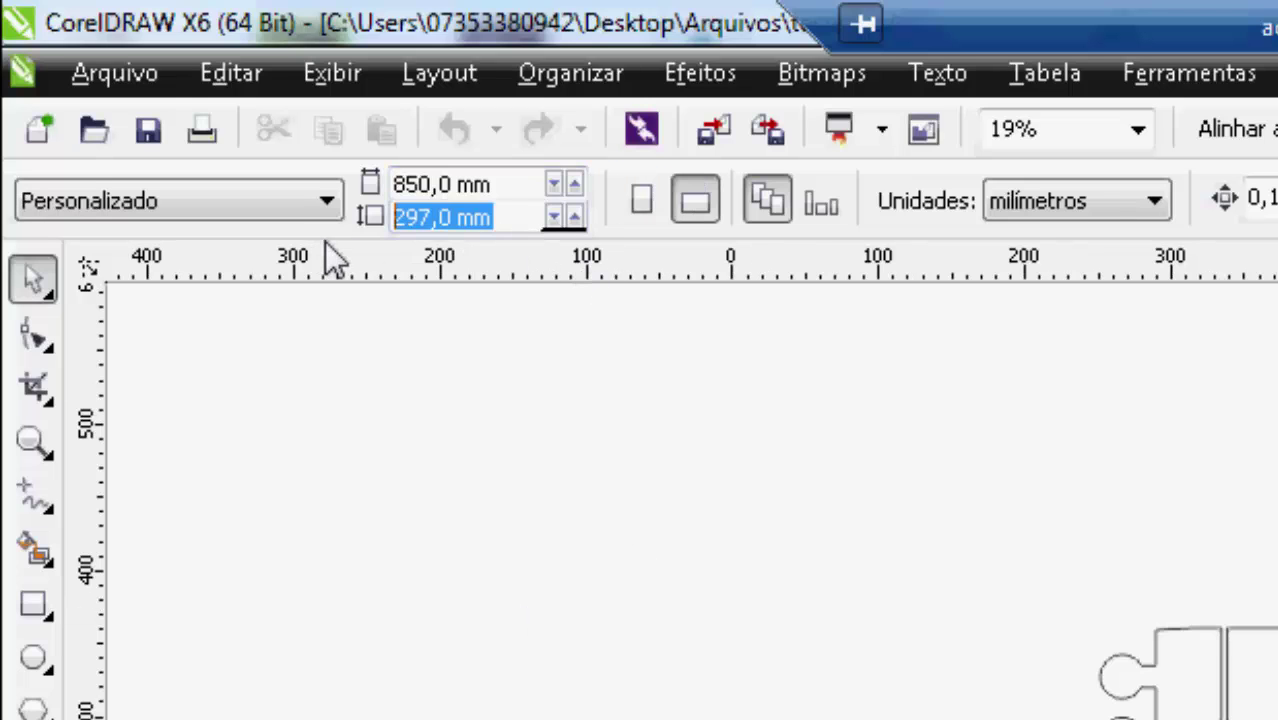
pyautogui.write('600')
pyautogui.press('Return')
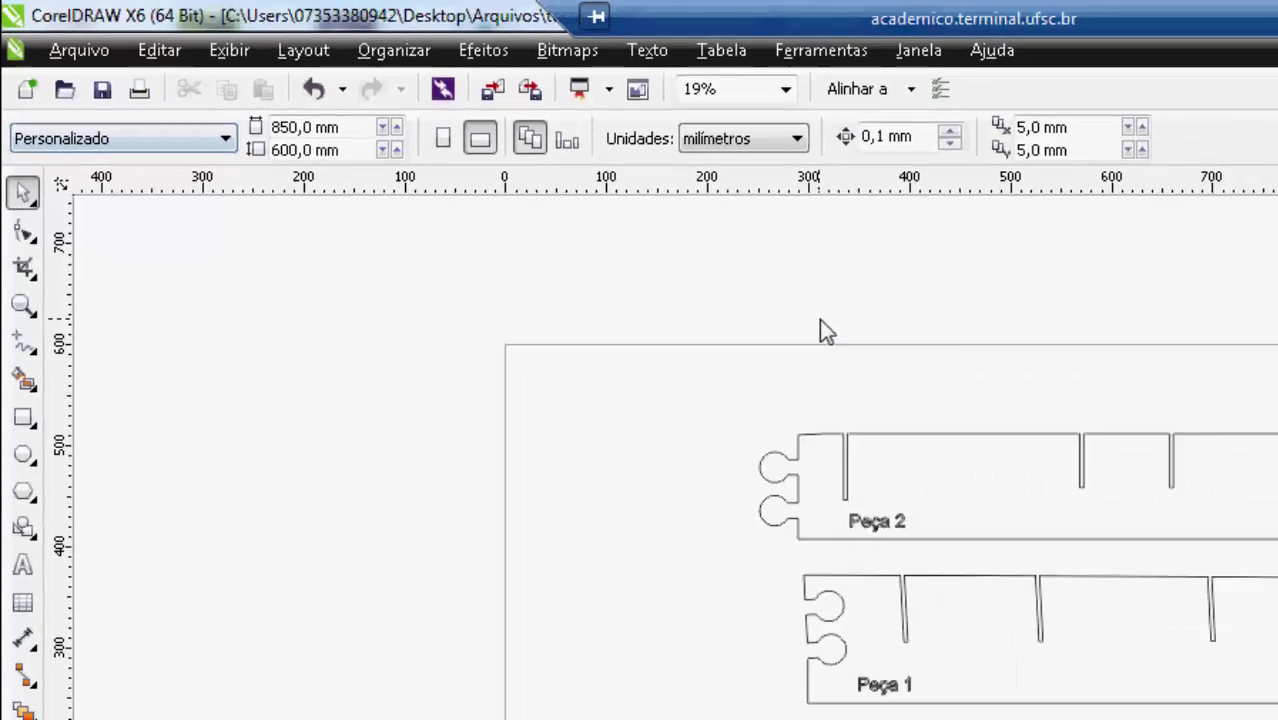
# Step: Move both pieces, Peça 1 and Peça 2, together with their labels so they lie inside the page
pyautogui.scroll(-2, 820, 320)
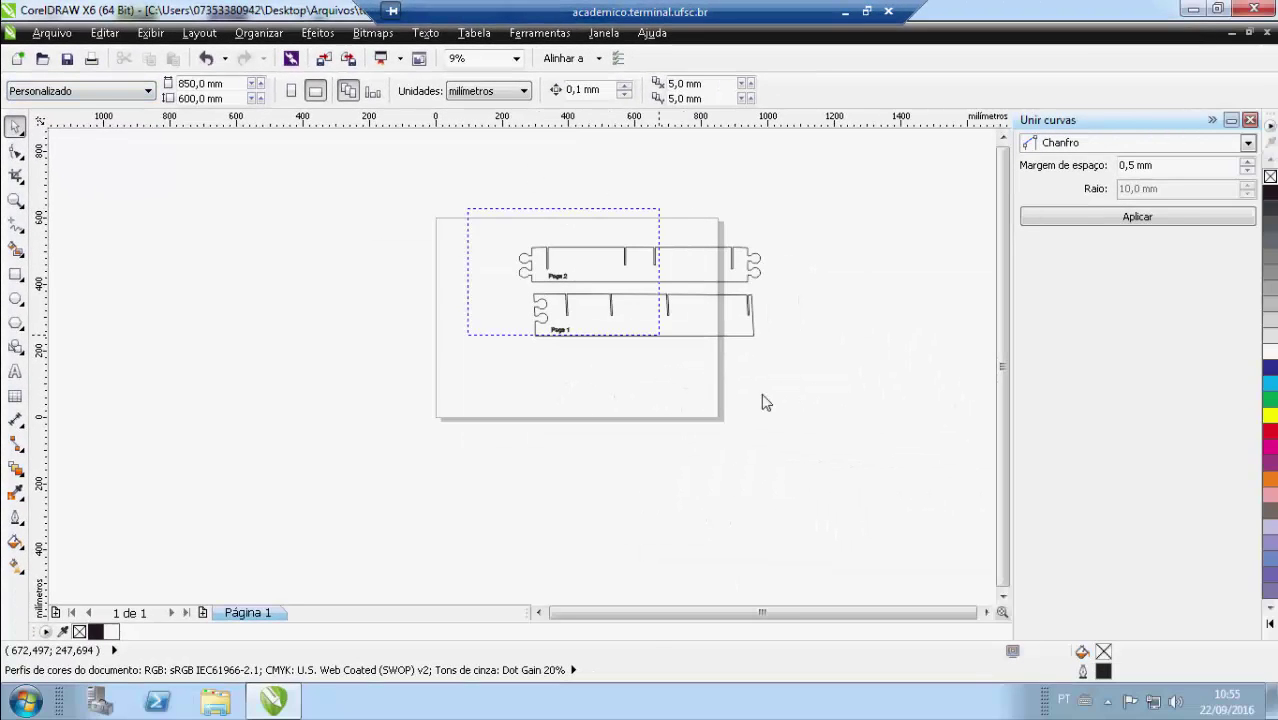
pyautogui.hotkey('ctrl', 'a')
pyautogui.moveTo(645, 300); pyautogui.dragTo(566, 306)
pyautogui.click(753, 305)
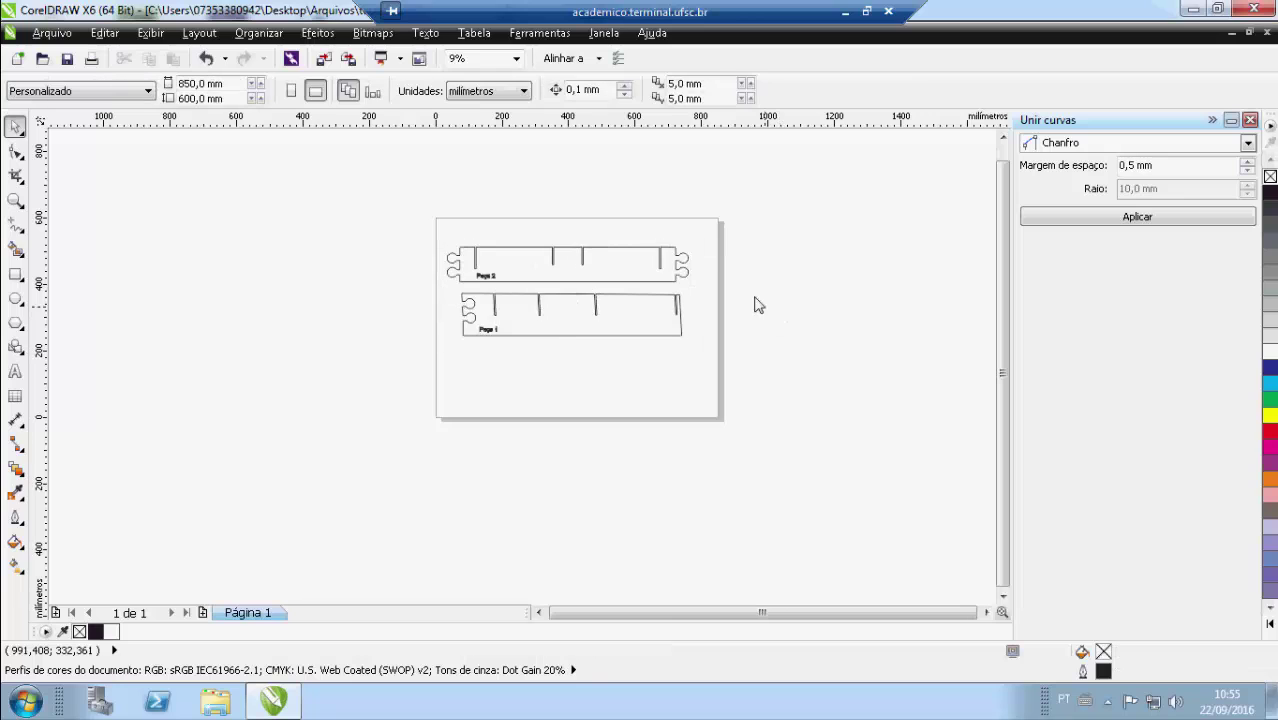
# Step: Examine the outlines, round connectors and slot of Peça 2 up close for their line thickness
pyautogui.scroll(2, 505, 277)
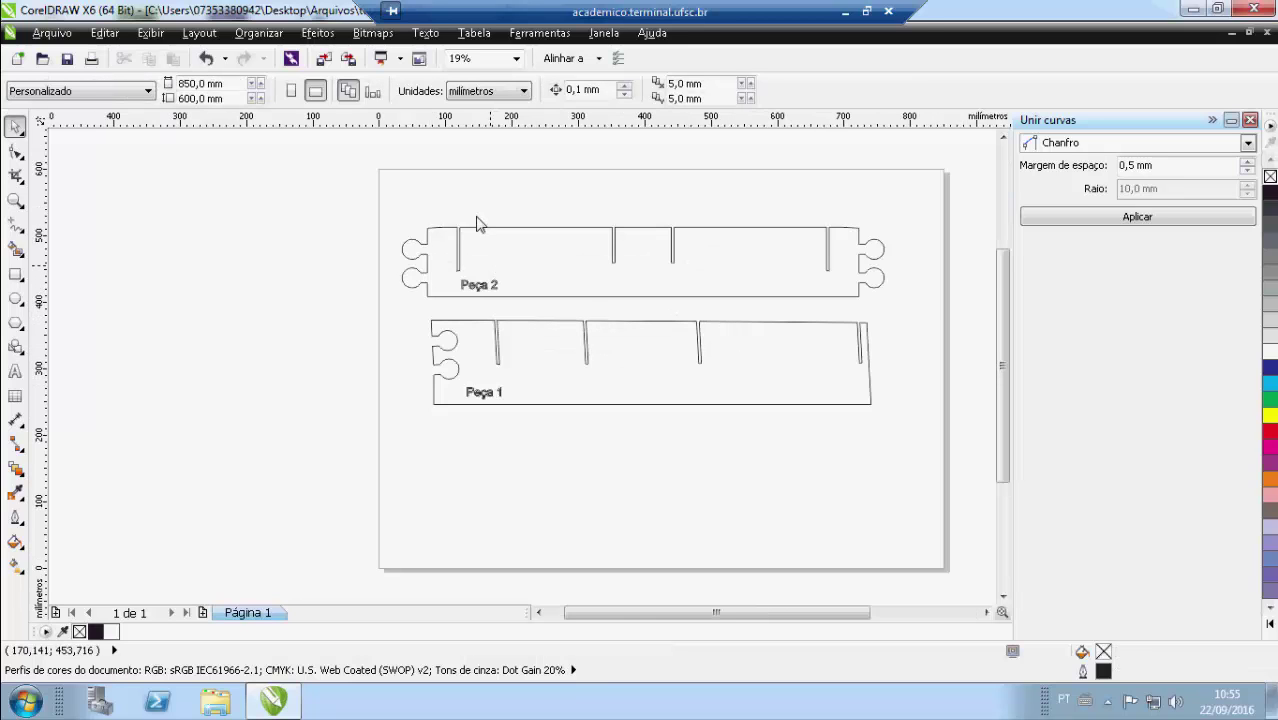
pyautogui.scroll(2, 476, 274)
pyautogui.scroll(1, 205, 334)
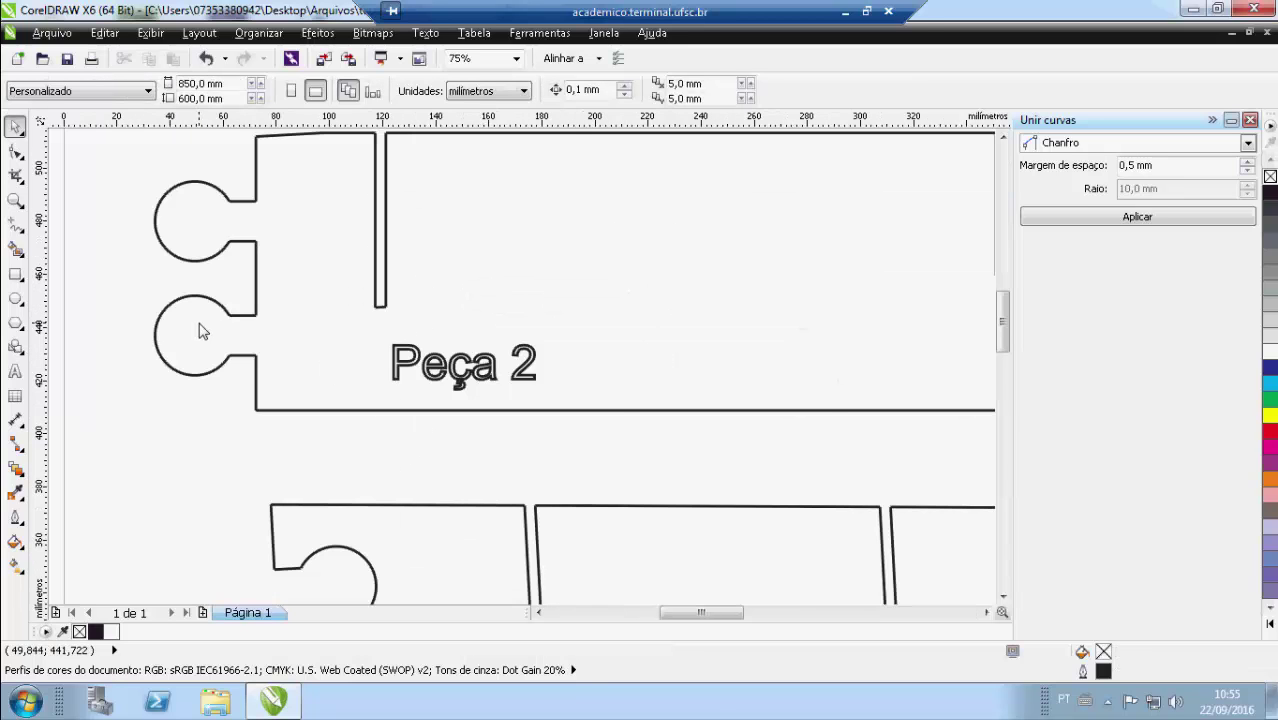
pyautogui.scroll(1, 199, 332)
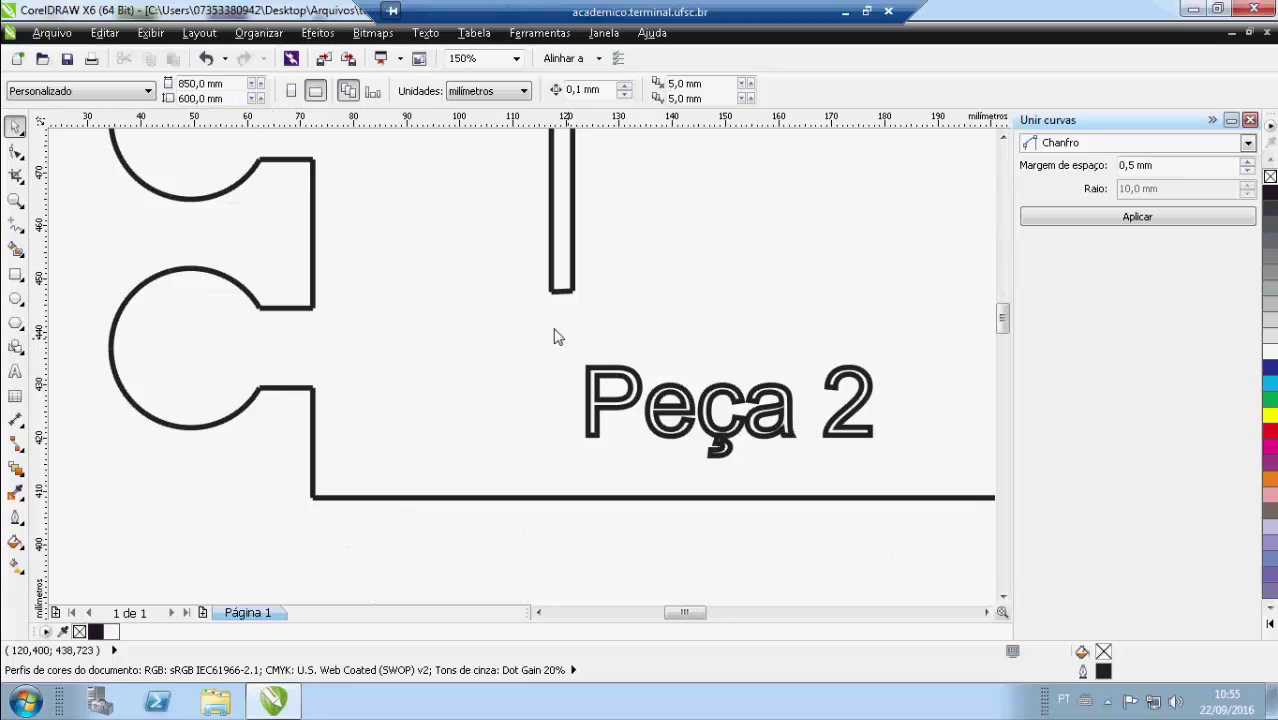
pyautogui.scroll(-1, 647, 424)
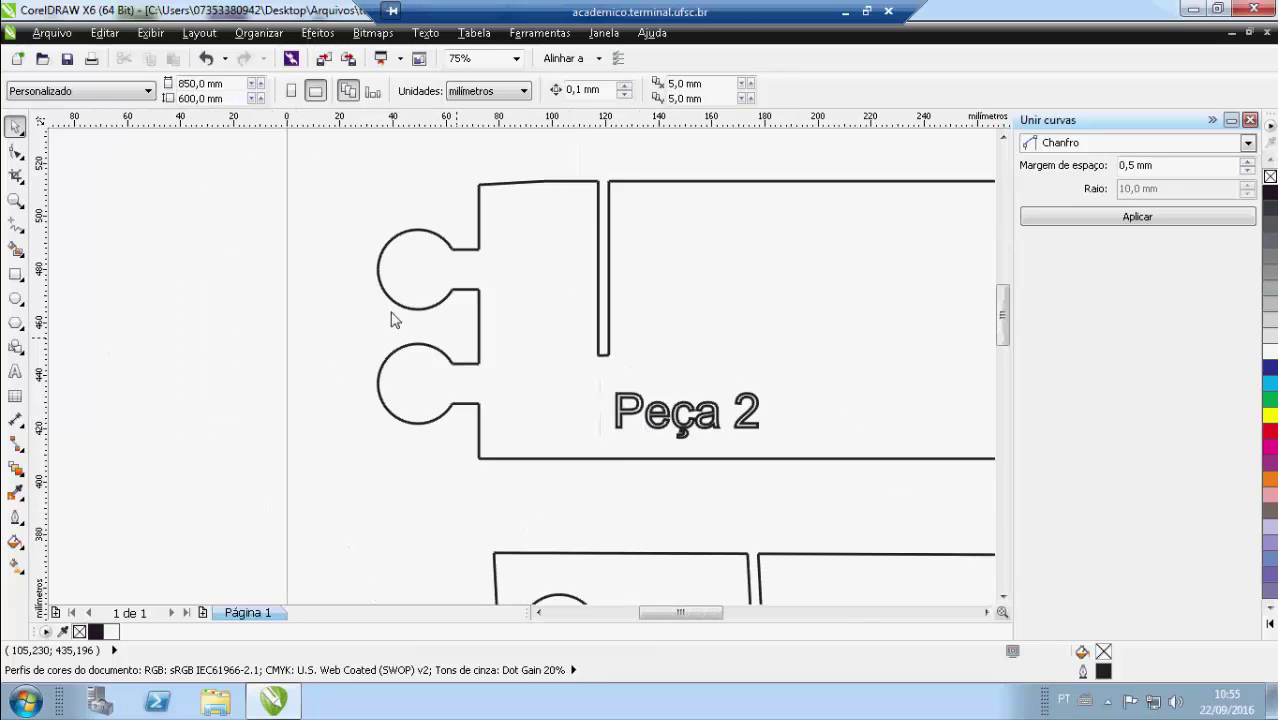
pyautogui.scroll(-2, 520, 307)
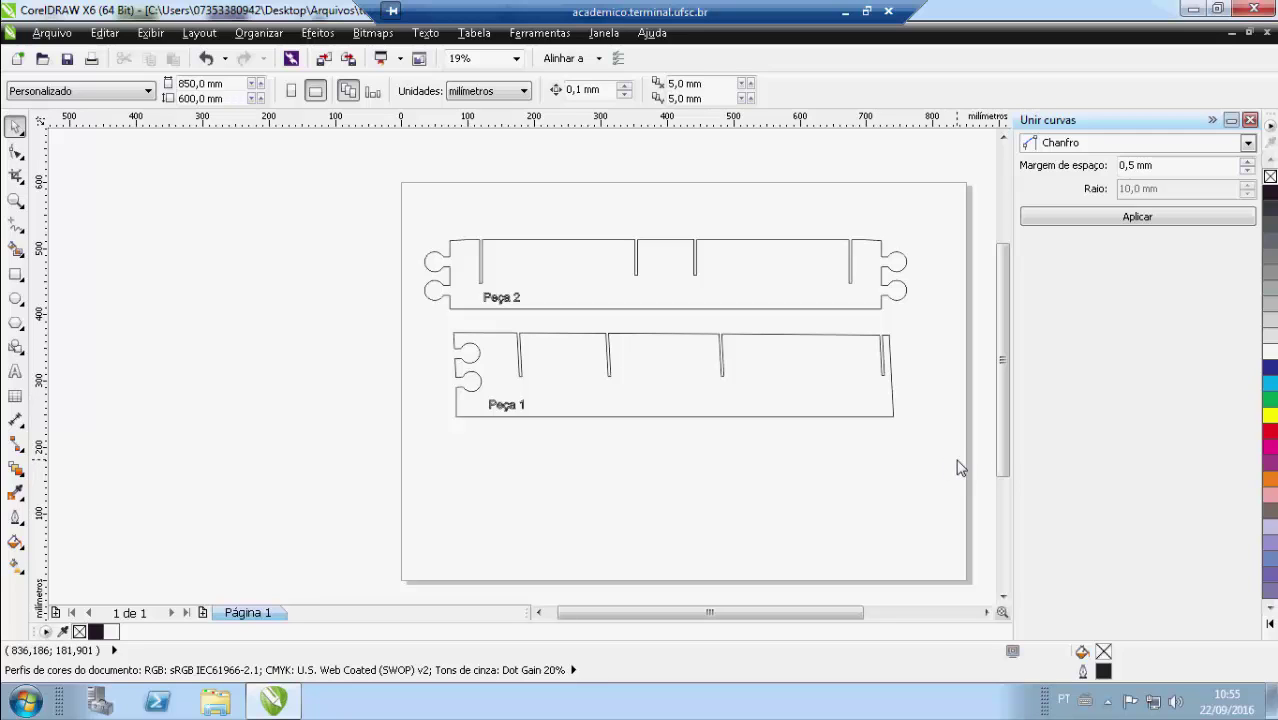
# Step: Set the outline width of all objects in the drawing to the minimum thickness (Esp. mínima)
pyautogui.moveTo(930, 459)
pyautogui.mouseDown()
pyautogui.moveTo(378, 205)
pyautogui.moveTo(873, 462)
pyautogui.moveTo(928, 460)
pyautogui.mouseUp()
pyautogui.click(378, 205)
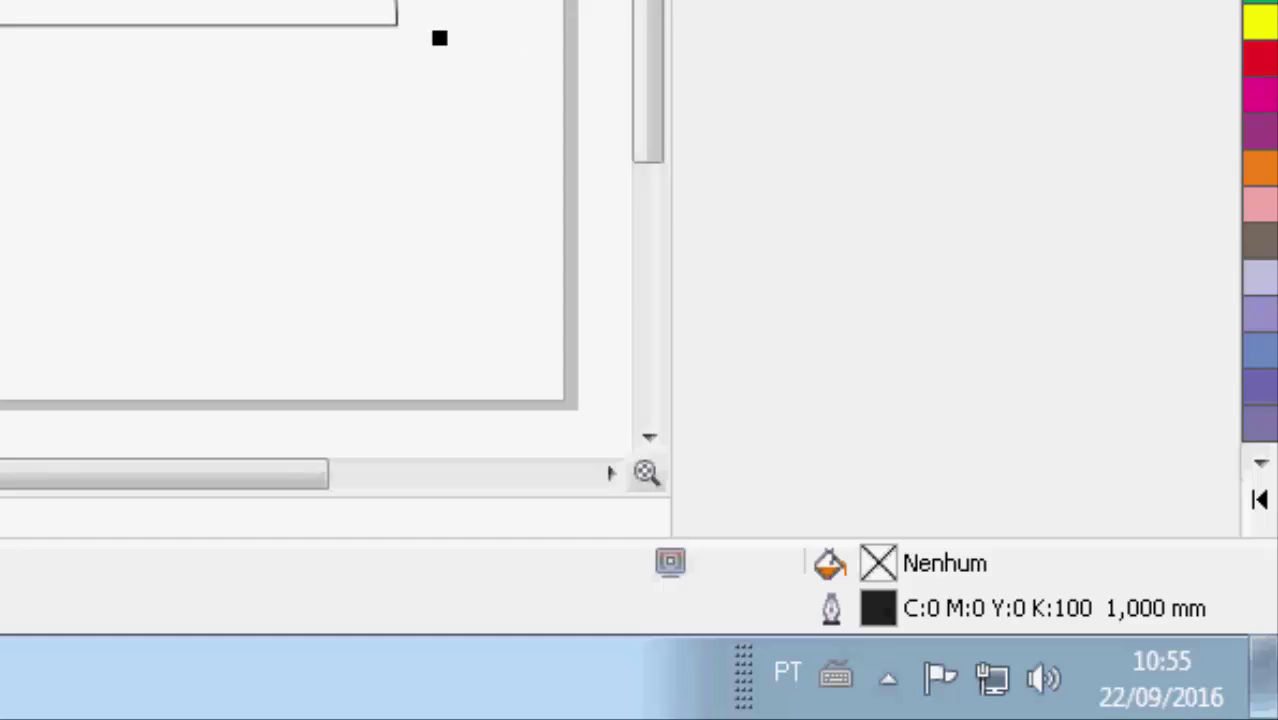
pyautogui.doubleClick(911, 609)
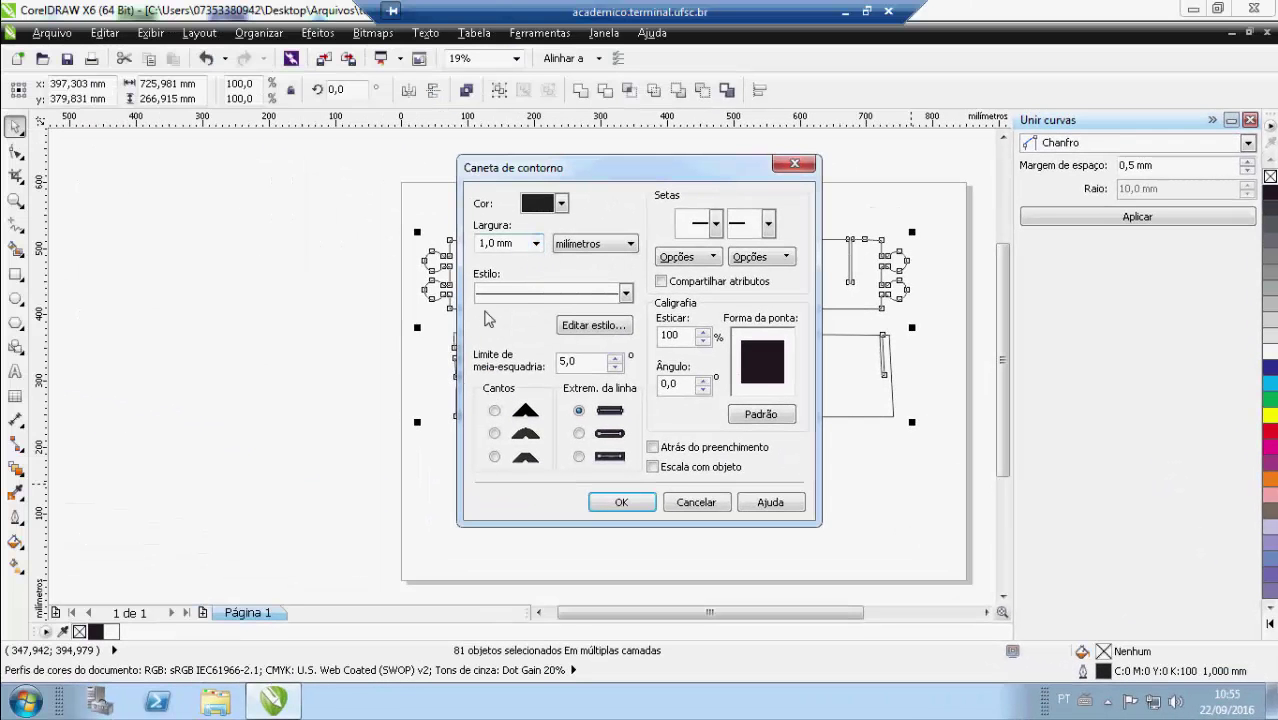
pyautogui.click(510, 245)
pyautogui.click(535, 244)
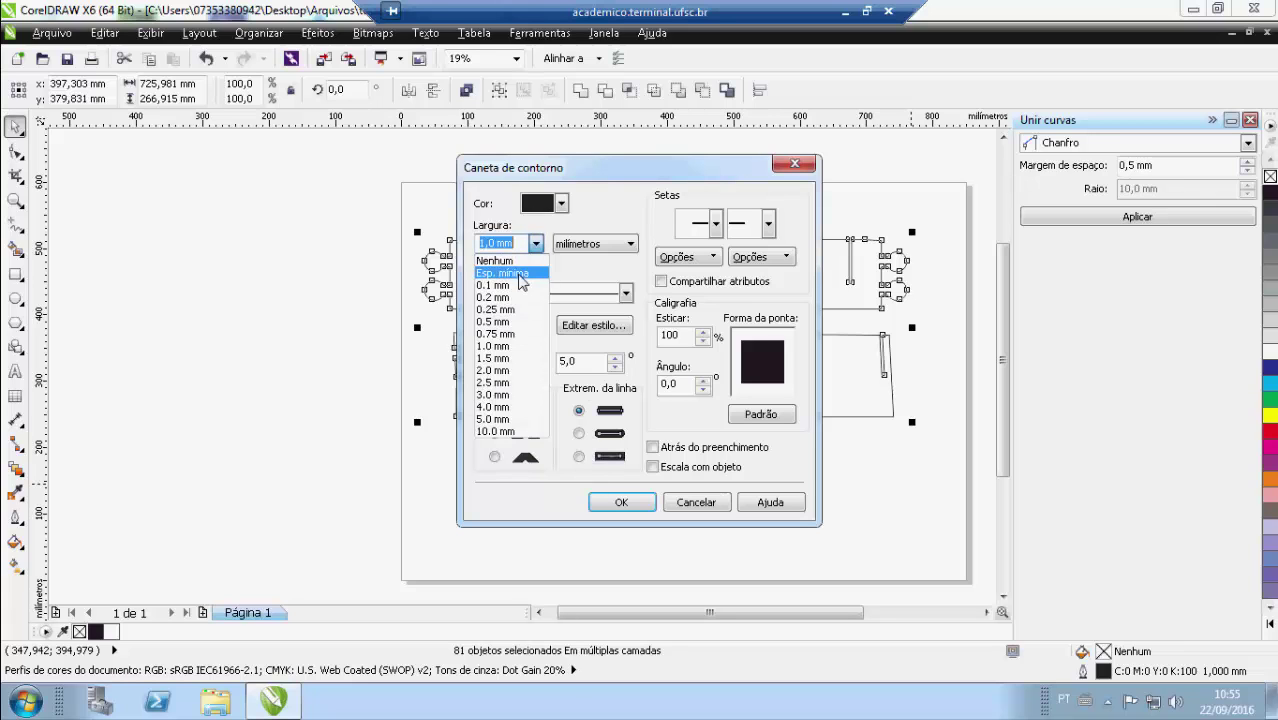
pyautogui.click(514, 273)
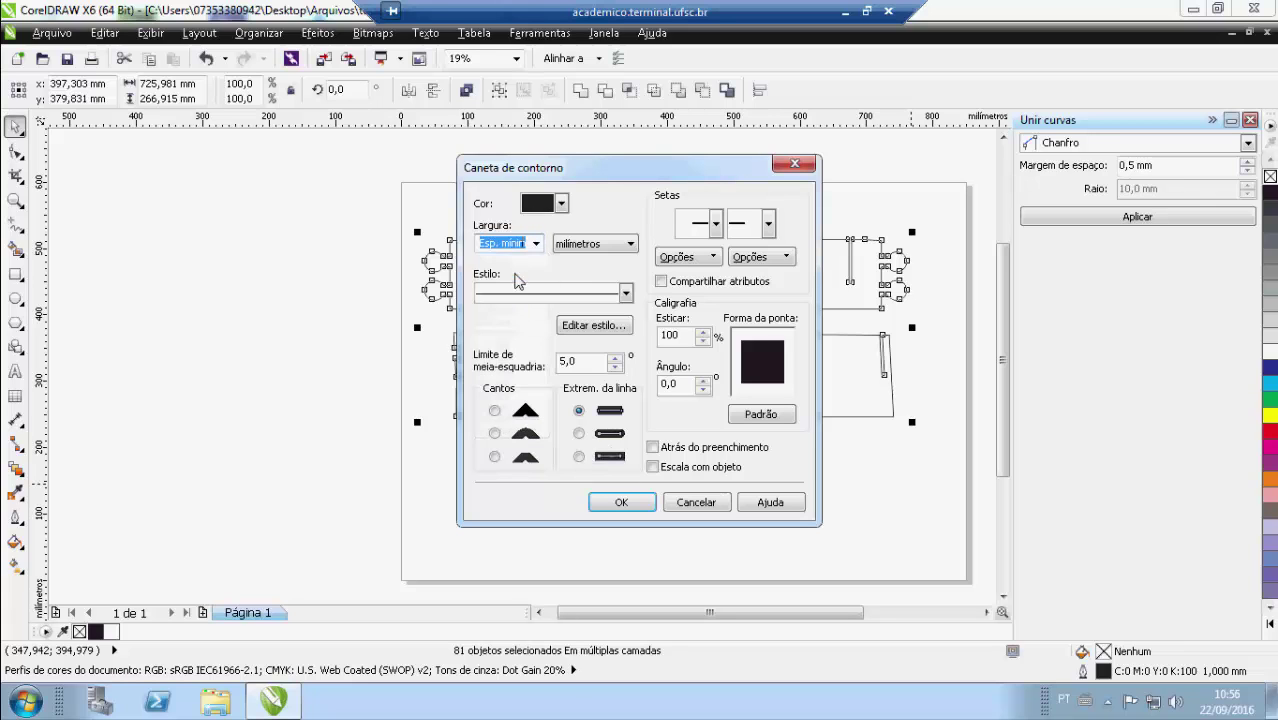
pyautogui.click(623, 501)
pyautogui.scroll(3, 394, 314)
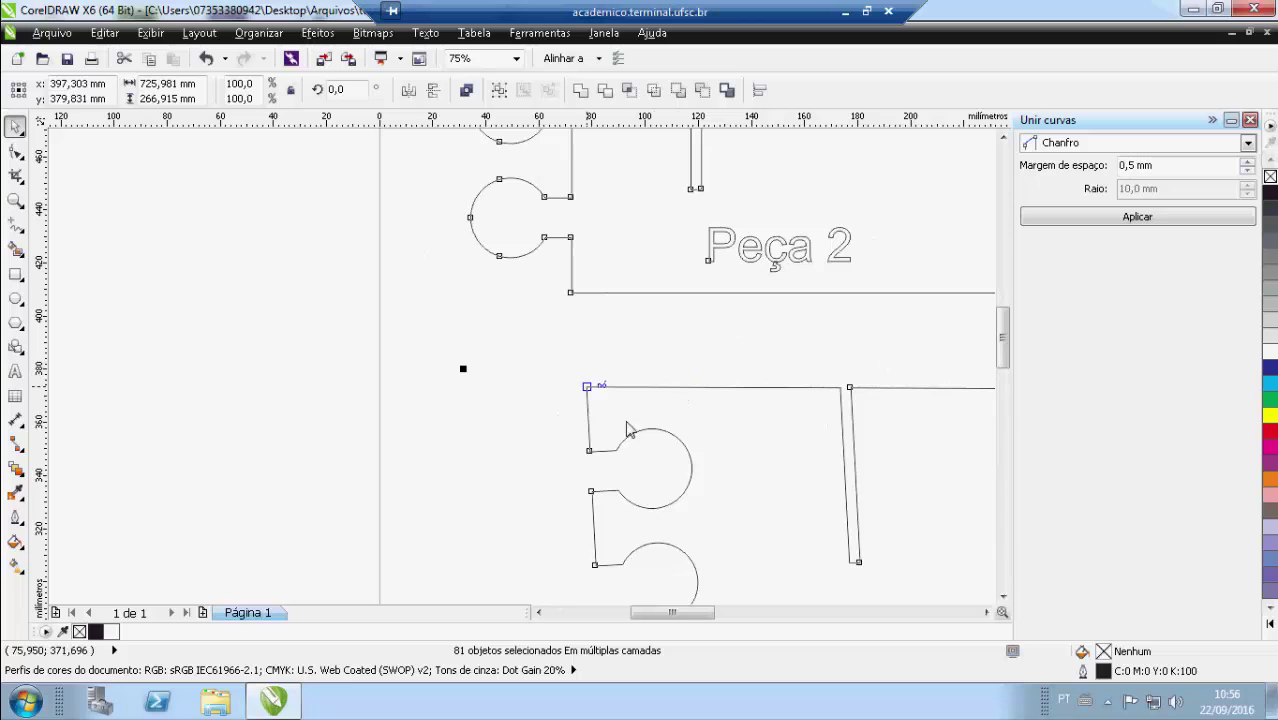
pyautogui.scroll(-5, 611, 369)
pyautogui.moveTo(805, 613); pyautogui.dragTo(841, 627)
pyautogui.click(921, 440)
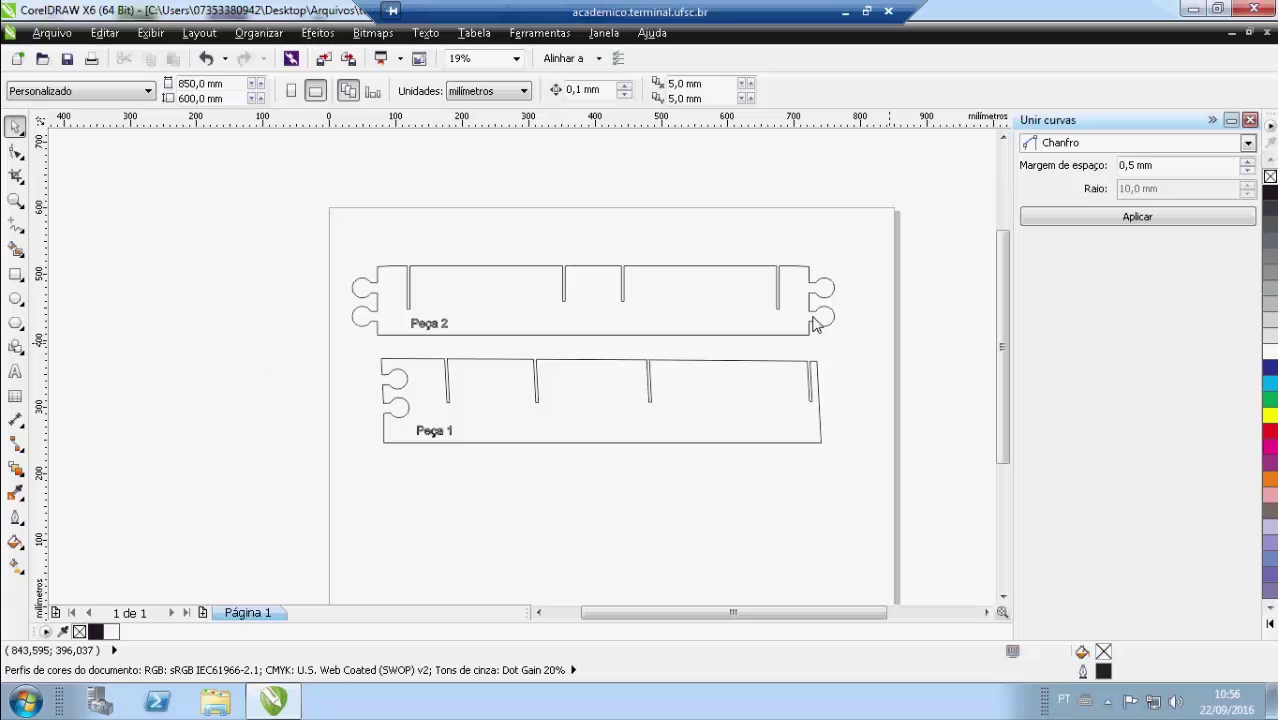
# Step: Move Peça 2's top edge segment between its first and second slots upward as a test, and undo the move
pyautogui.scroll(4, 367, 376)
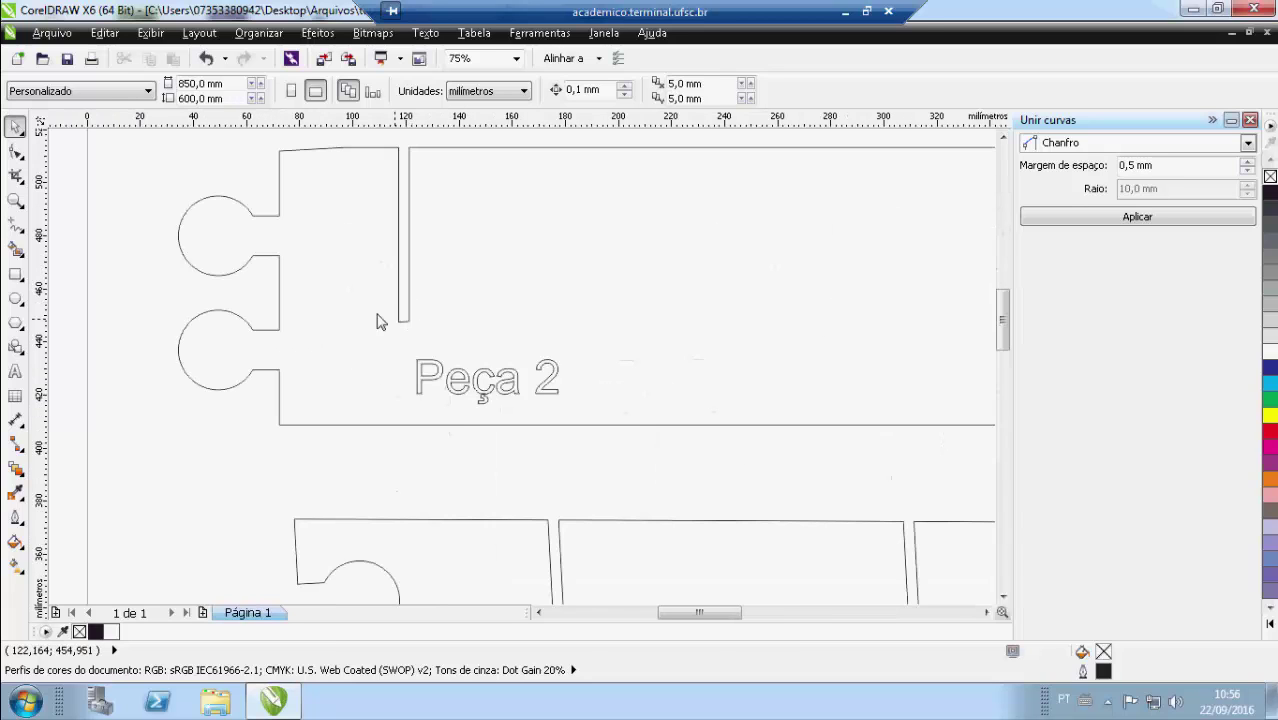
pyautogui.scroll(-4, 379, 319)
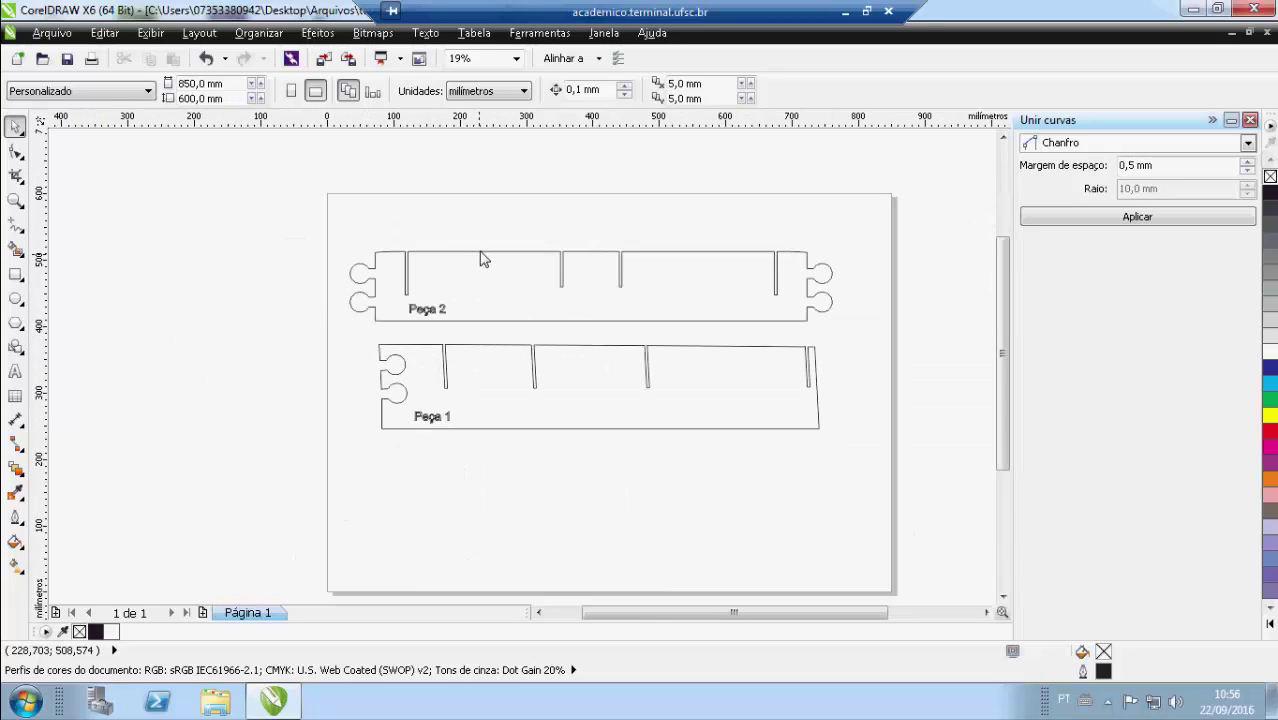
pyautogui.click(482, 255)
pyautogui.press('F10')
pyautogui.click(14, 130)
pyautogui.click(392, 228)
pyautogui.moveTo(493, 260); pyautogui.dragTo(502, 217)
pyautogui.click(613, 217)
pyautogui.hotkey('ctrl', 'z')
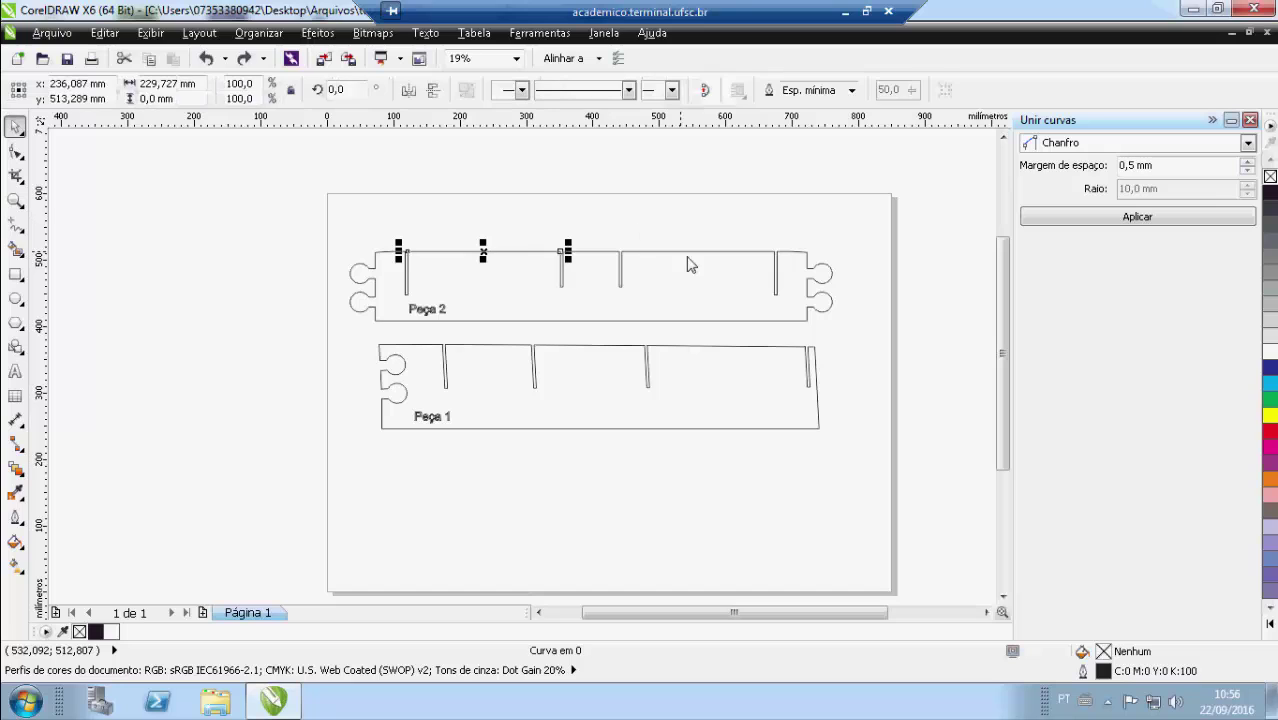
# Step: Move Peça 2's top edge segments before and after its fourth slot upward one at a time, undoing each move
pyautogui.moveTo(686, 255); pyautogui.dragTo(684, 221)
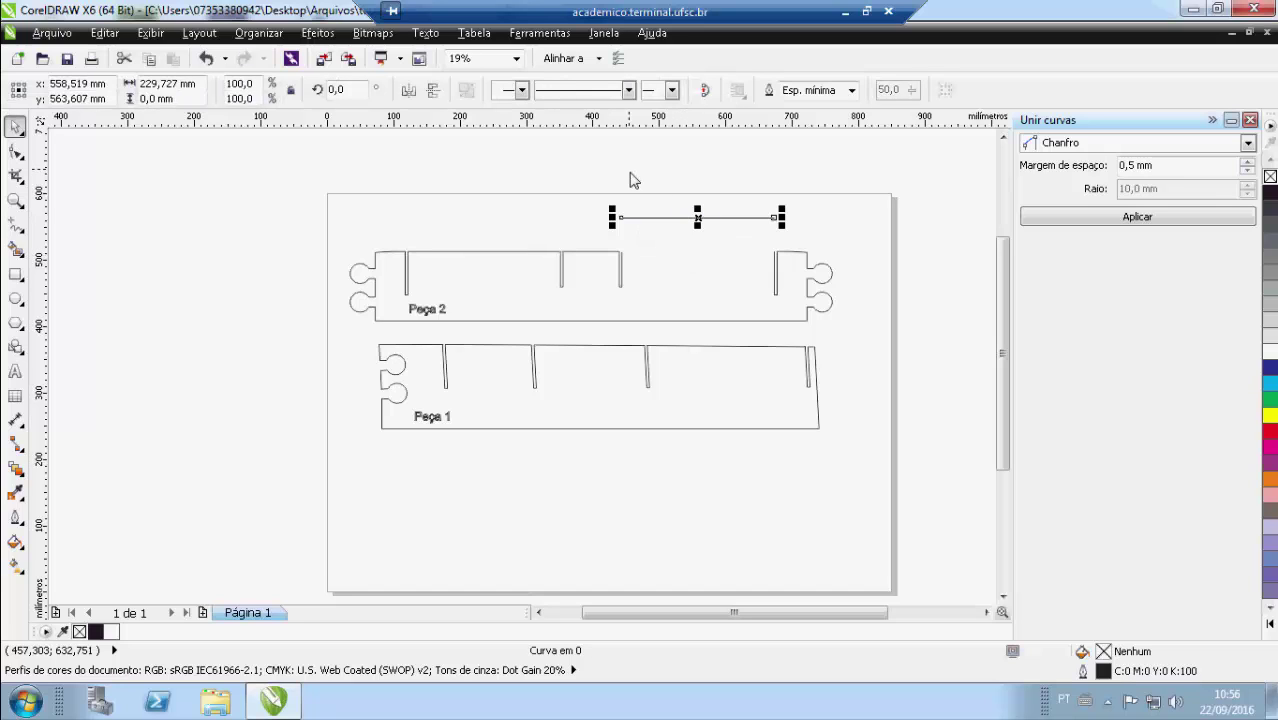
pyautogui.hotkey('ctrl', 'z')
pyautogui.click(795, 235)
pyautogui.moveTo(800, 260); pyautogui.dragTo(802, 209)
pyautogui.hotkey('ctrl', 'z')
pyautogui.click(770, 213)
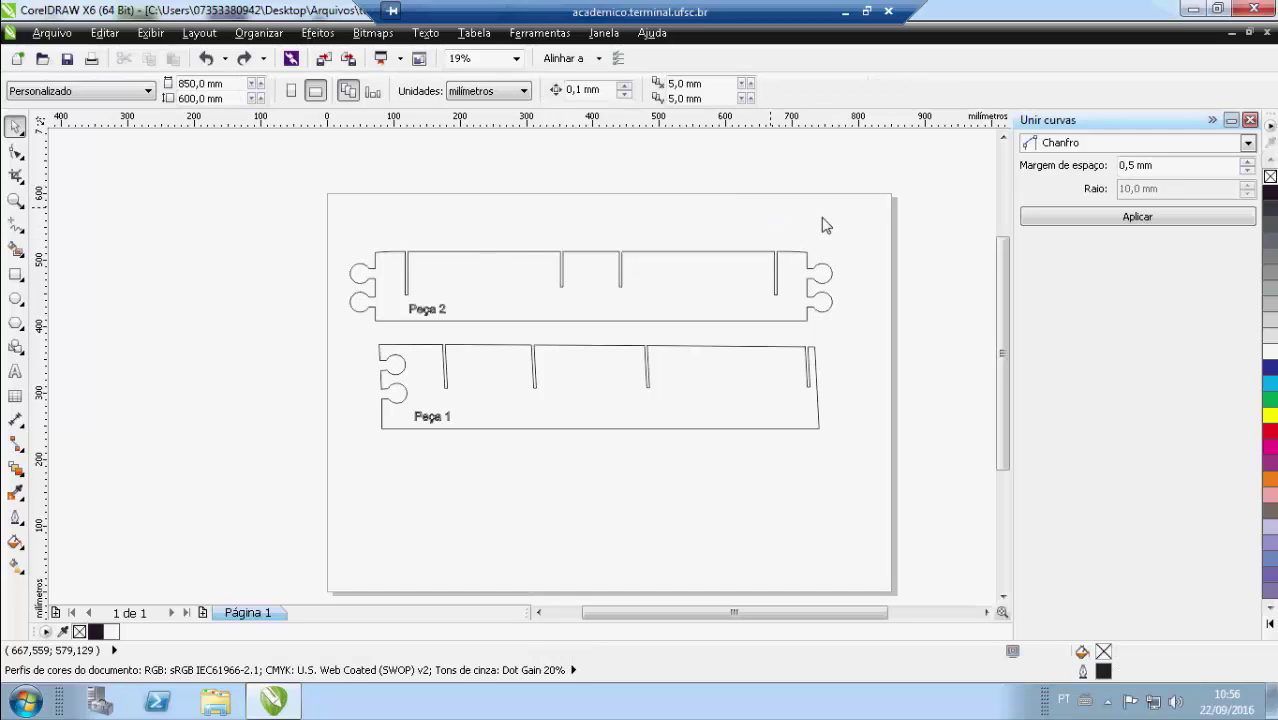
# Step: Select individual edges and the label of Peça 2 to check which parts are separate curves
pyautogui.click(379, 255)
pyautogui.click(703, 257)
pyautogui.click(705, 252)
pyautogui.click(737, 320)
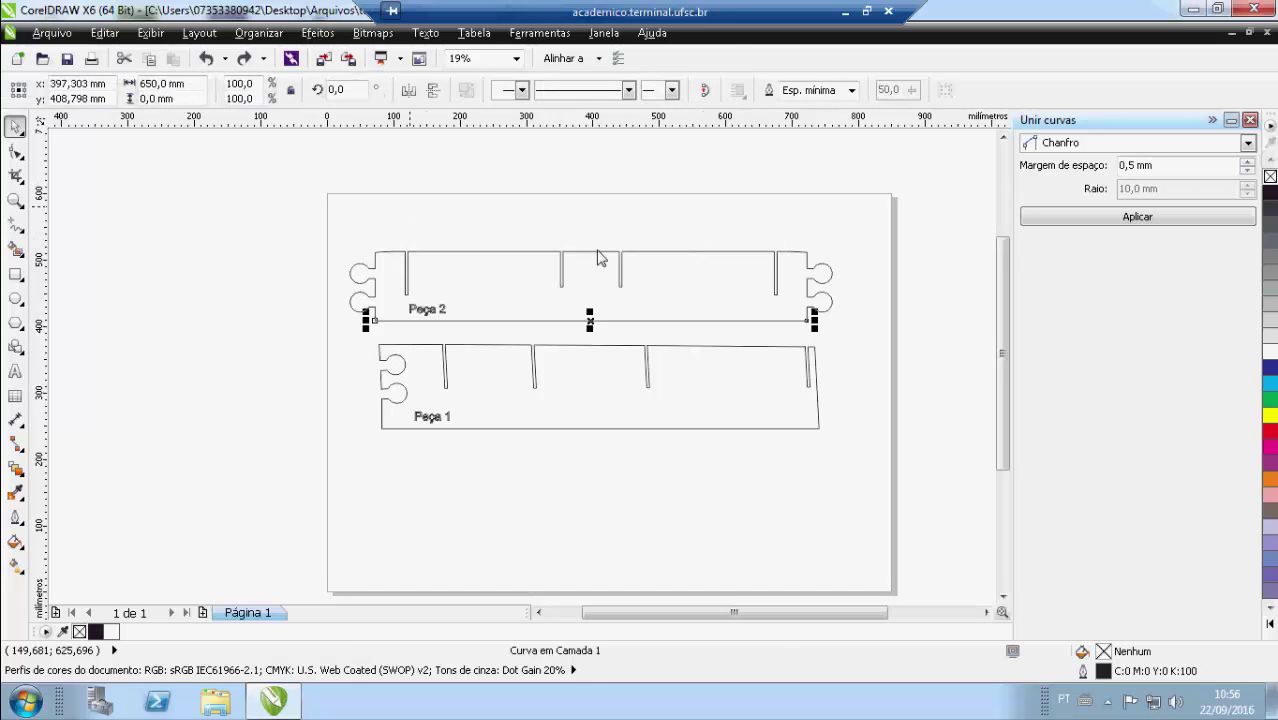
pyautogui.click(425, 231)
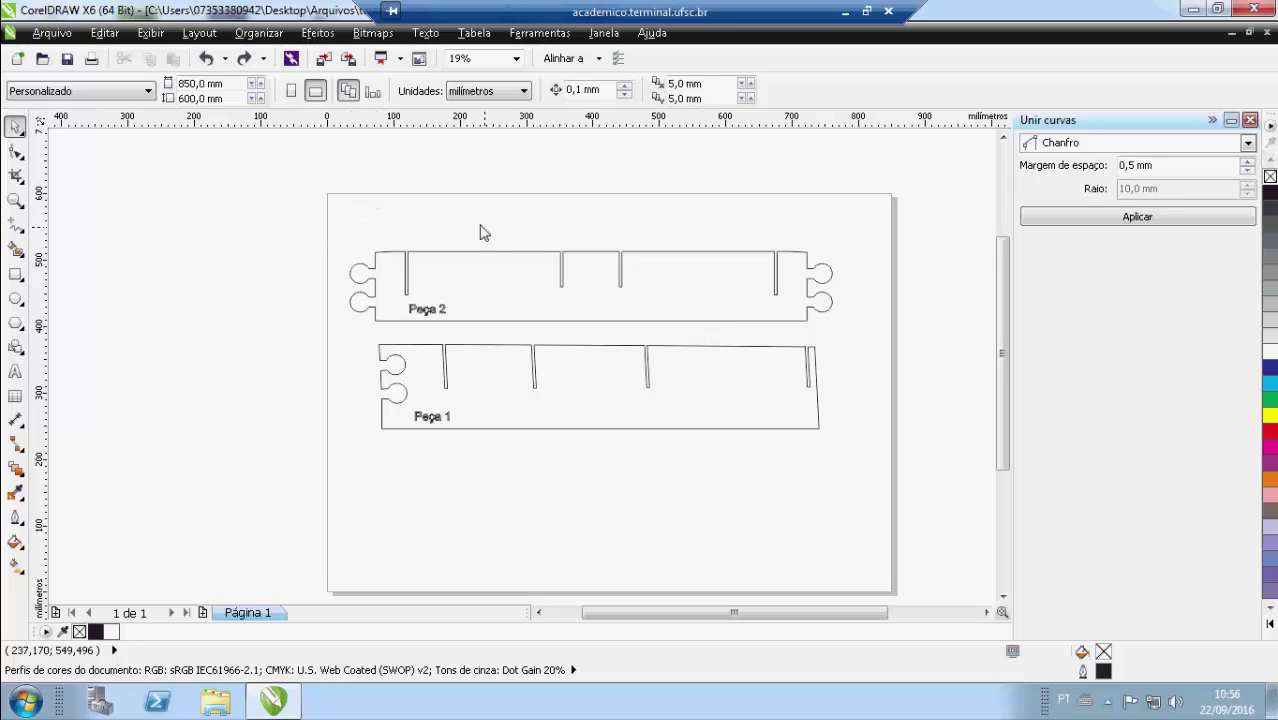
pyautogui.doubleClick(440, 309)
pyautogui.press('space')
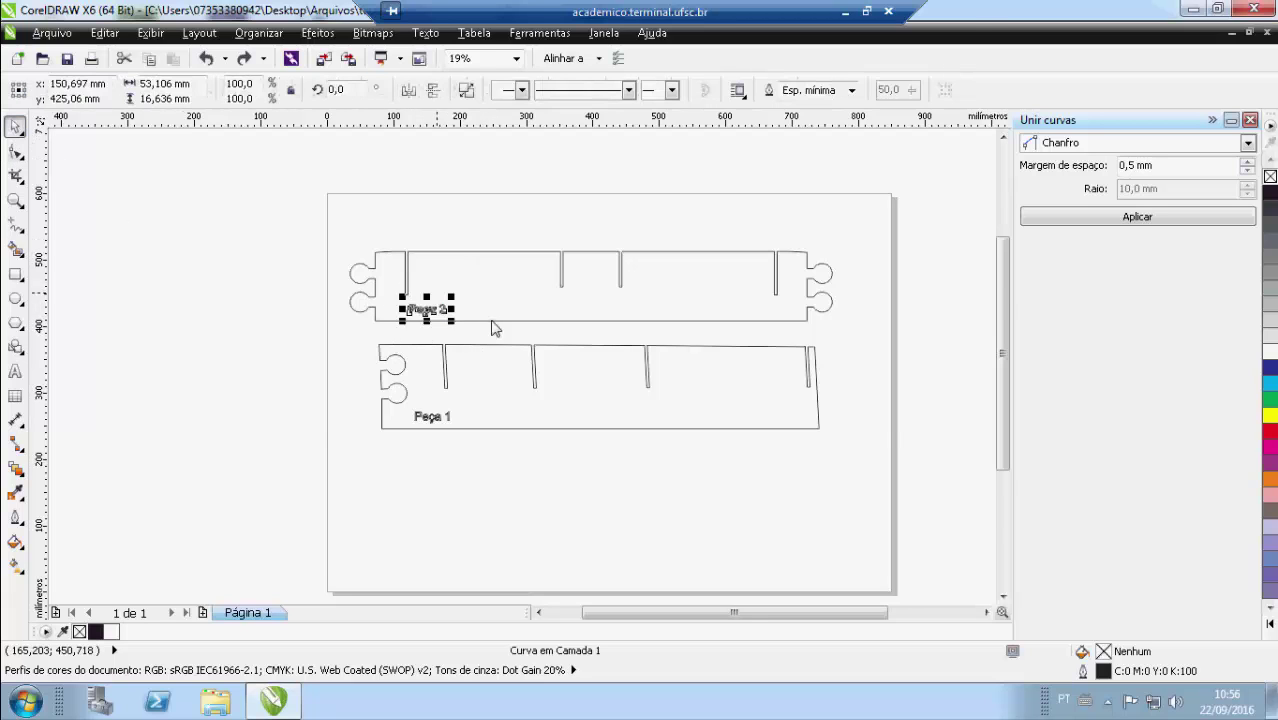
pyautogui.scroll(3, 494, 325)
pyautogui.scroll(-3, 240, 256)
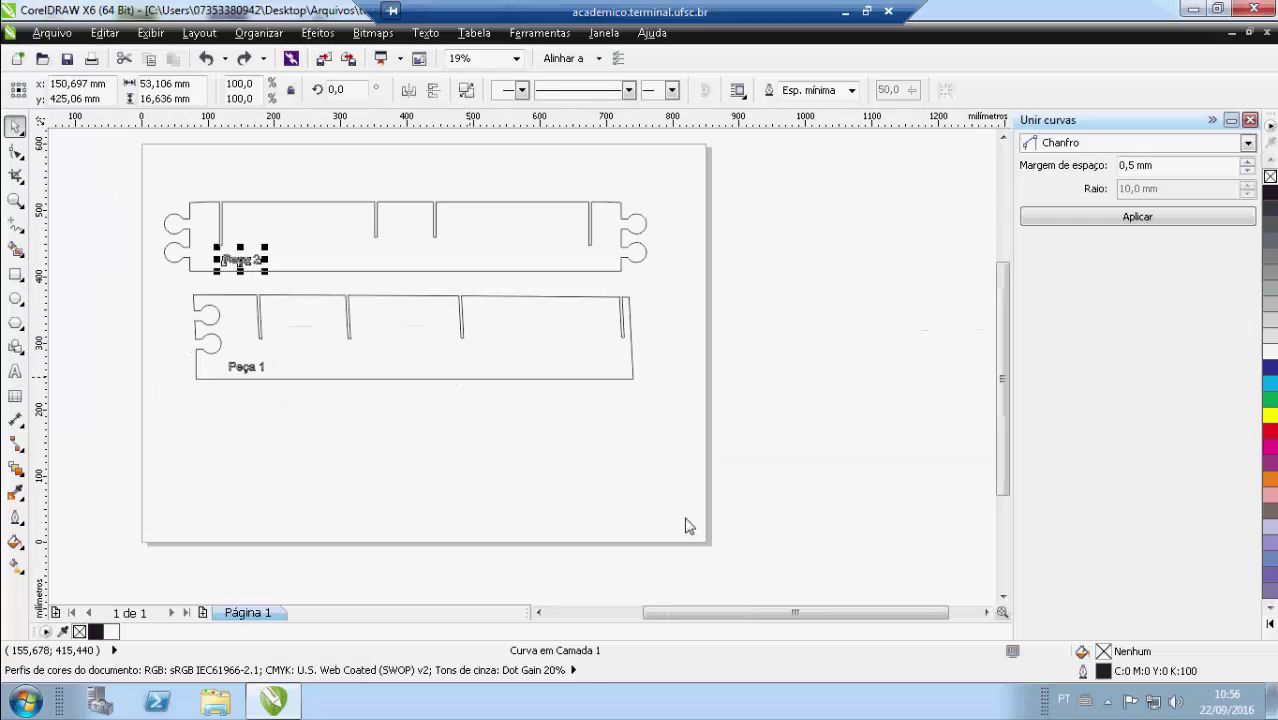
# Step: Select all of Peça 2's curves together with its label and close the Unir curvas settings
pyautogui.moveTo(733, 612); pyautogui.dragTo(705, 612)
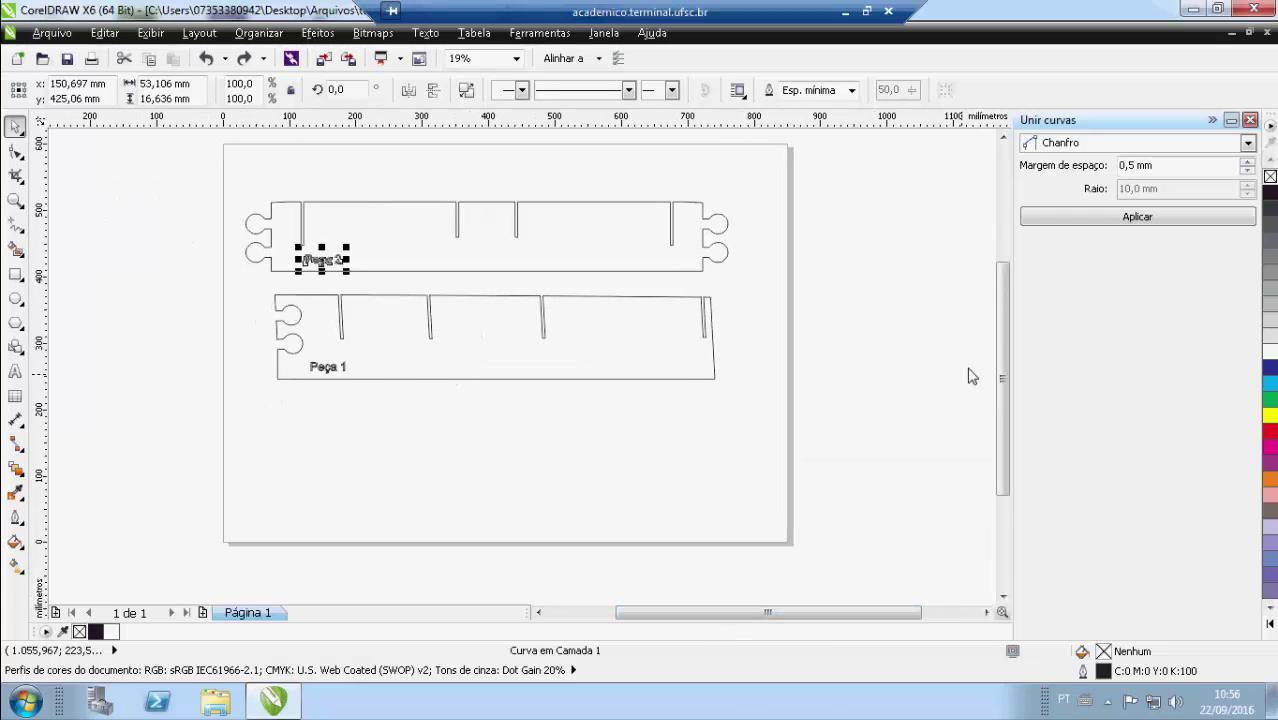
pyautogui.moveTo(228, 185); pyautogui.dragTo(747, 286)
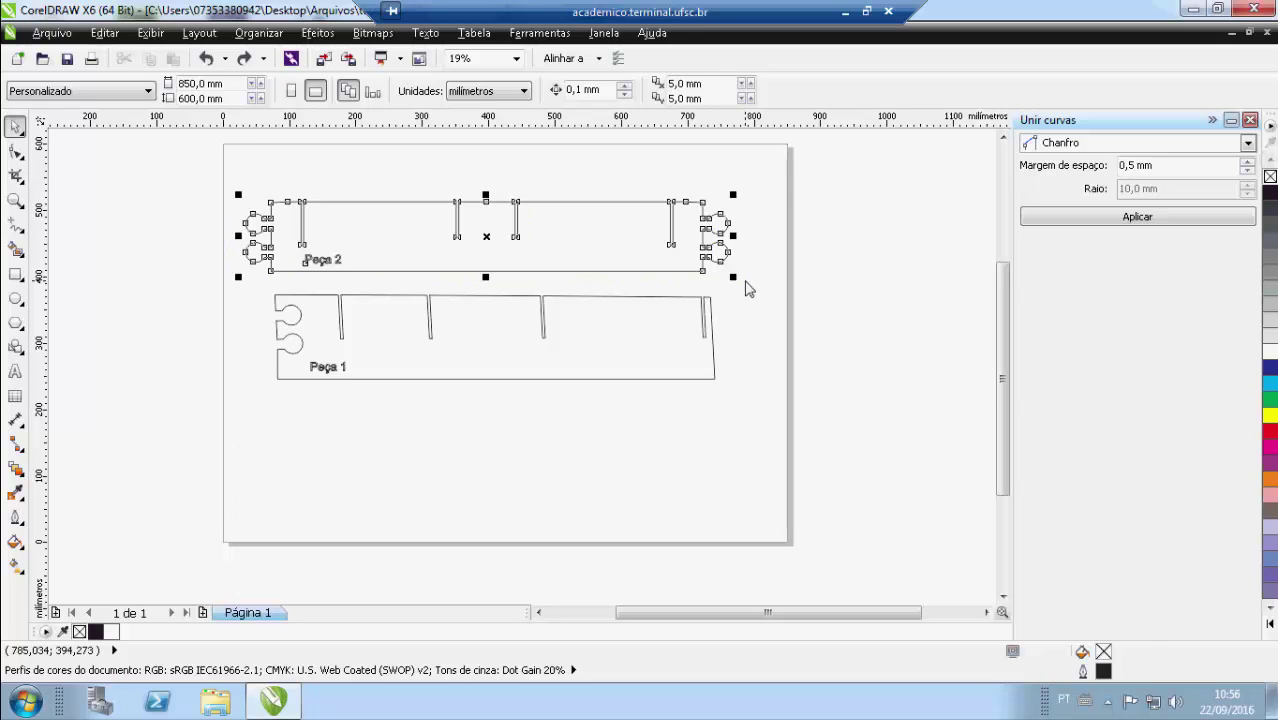
pyautogui.click(287, 163)
pyautogui.moveTo(210, 183); pyautogui.dragTo(742, 294)
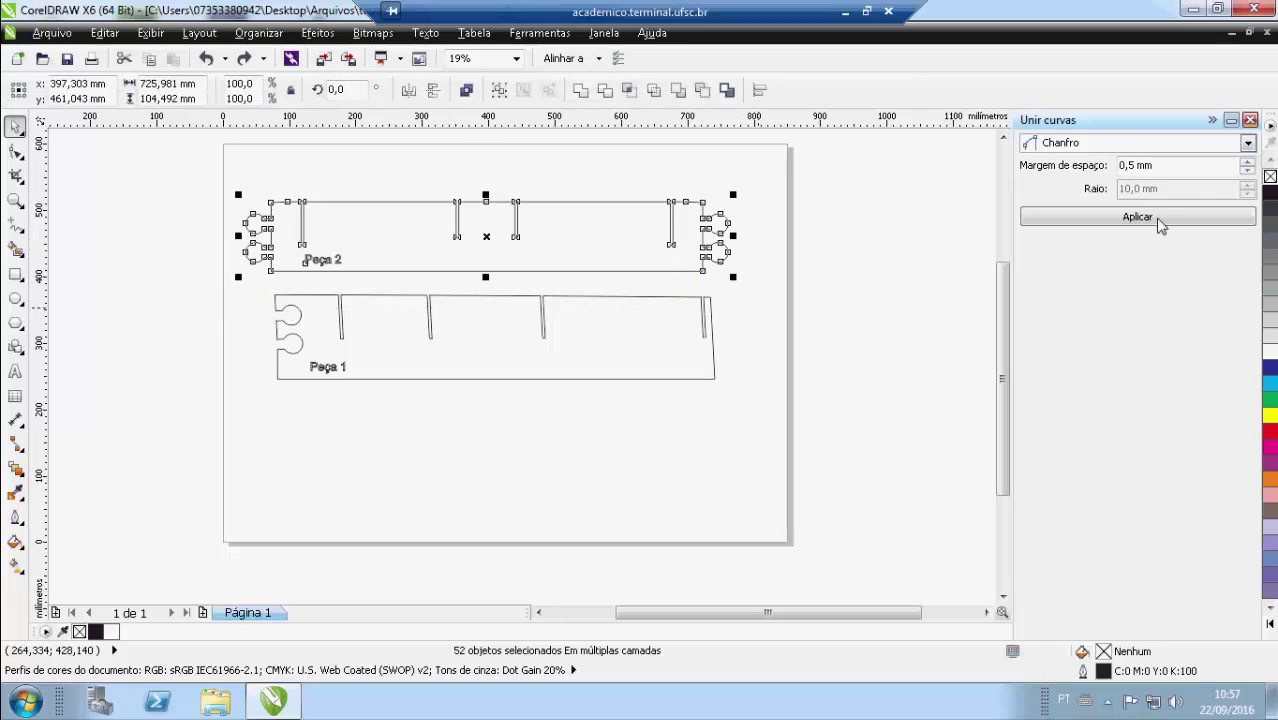
pyautogui.click(1250, 120)
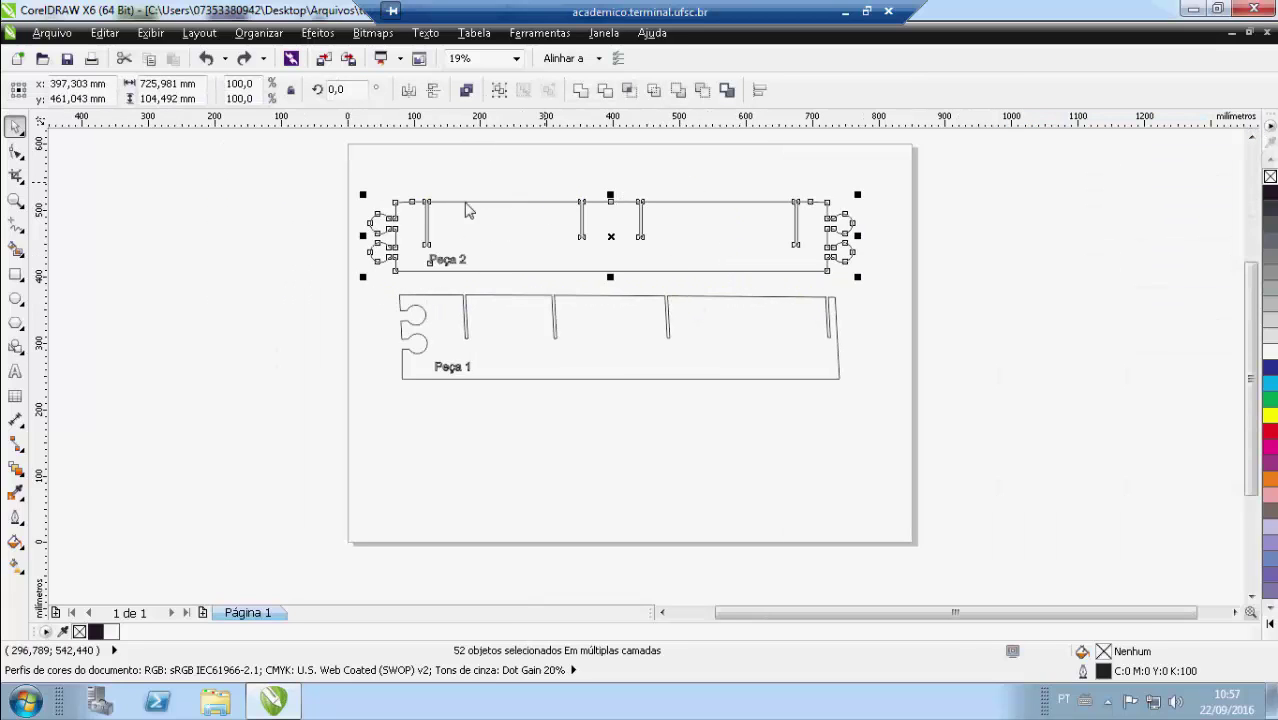
# Step: Select all the pieces of Peça 2's outline, leaving its label out of the selection
pyautogui.moveTo(350, 170); pyautogui.dragTo(870, 288)
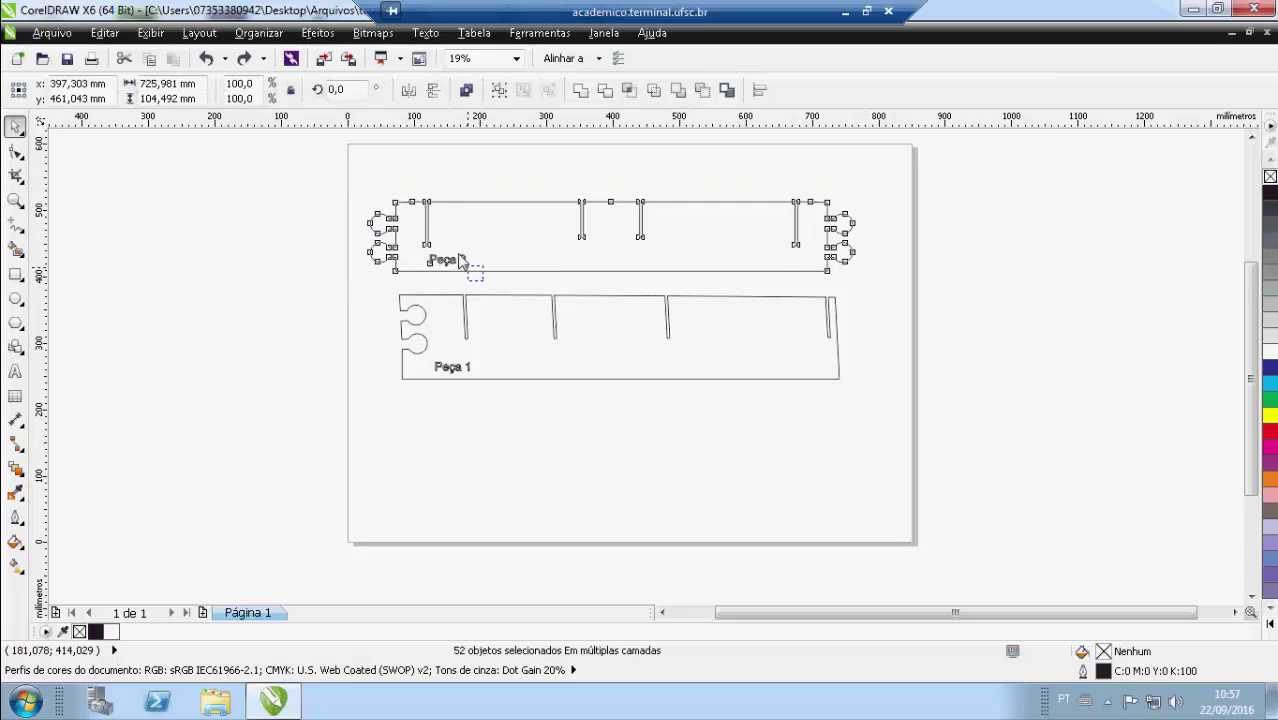
pyautogui.click(426, 260)
pyautogui.moveTo(450, 248); pyautogui.dragTo(865, 285)
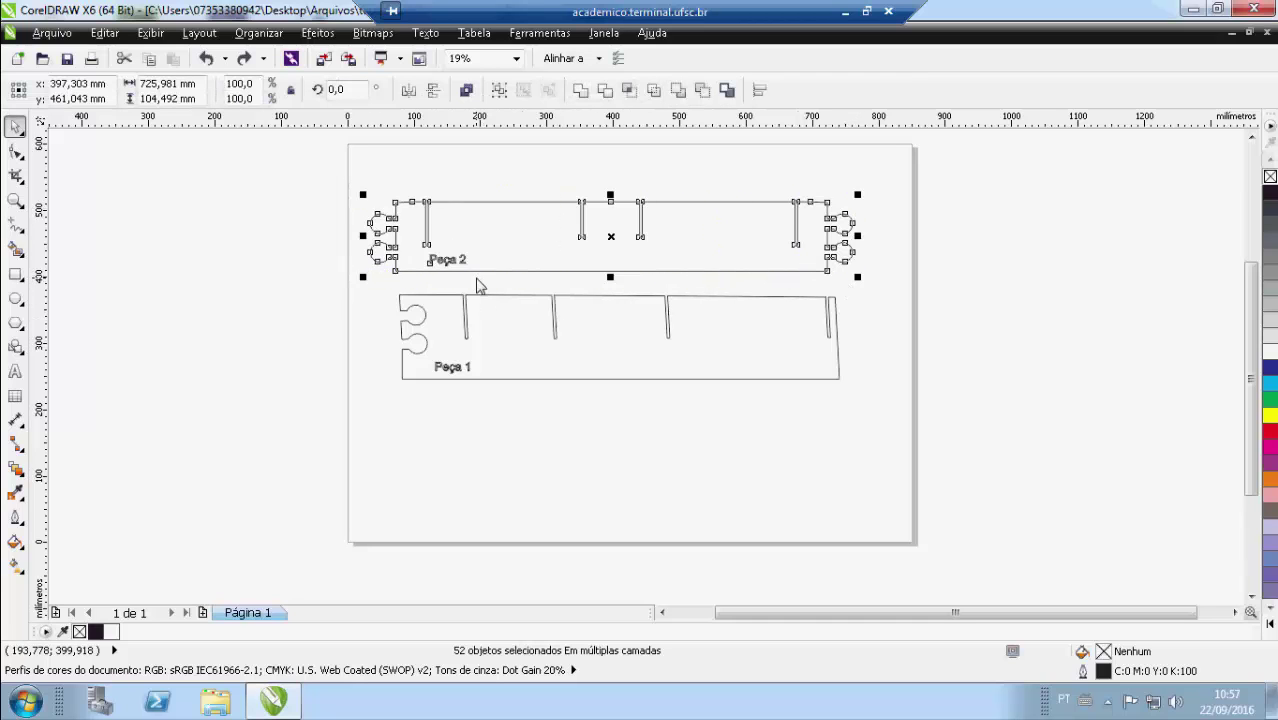
pyautogui.keyDown('shift'); pyautogui.click(426, 242); pyautogui.keyUp('shift')
pyautogui.moveTo(428, 242); pyautogui.dragTo(332, 192)
pyautogui.hotkey('ctrl', 'z')
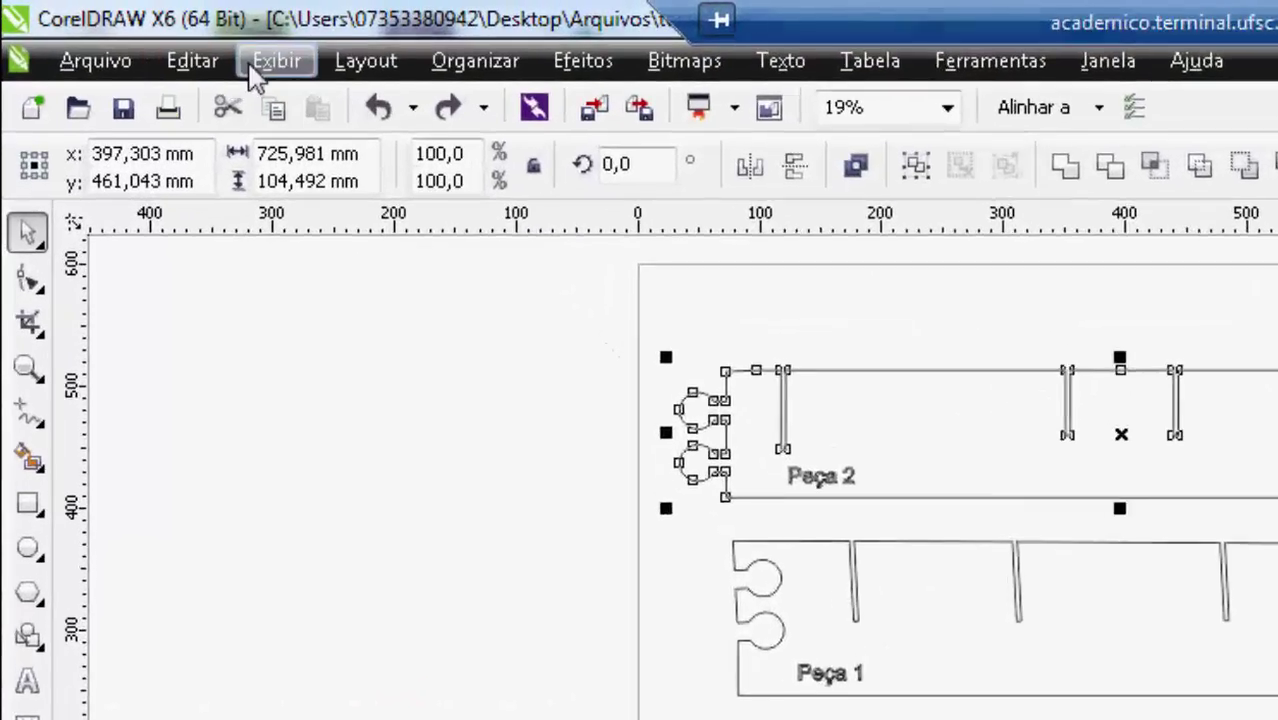
# Step: Join Peça 2's selected outline pieces with Unir curvas, using the Chanfro type and a 0,5 mm gap margin
pyautogui.click(475, 61)
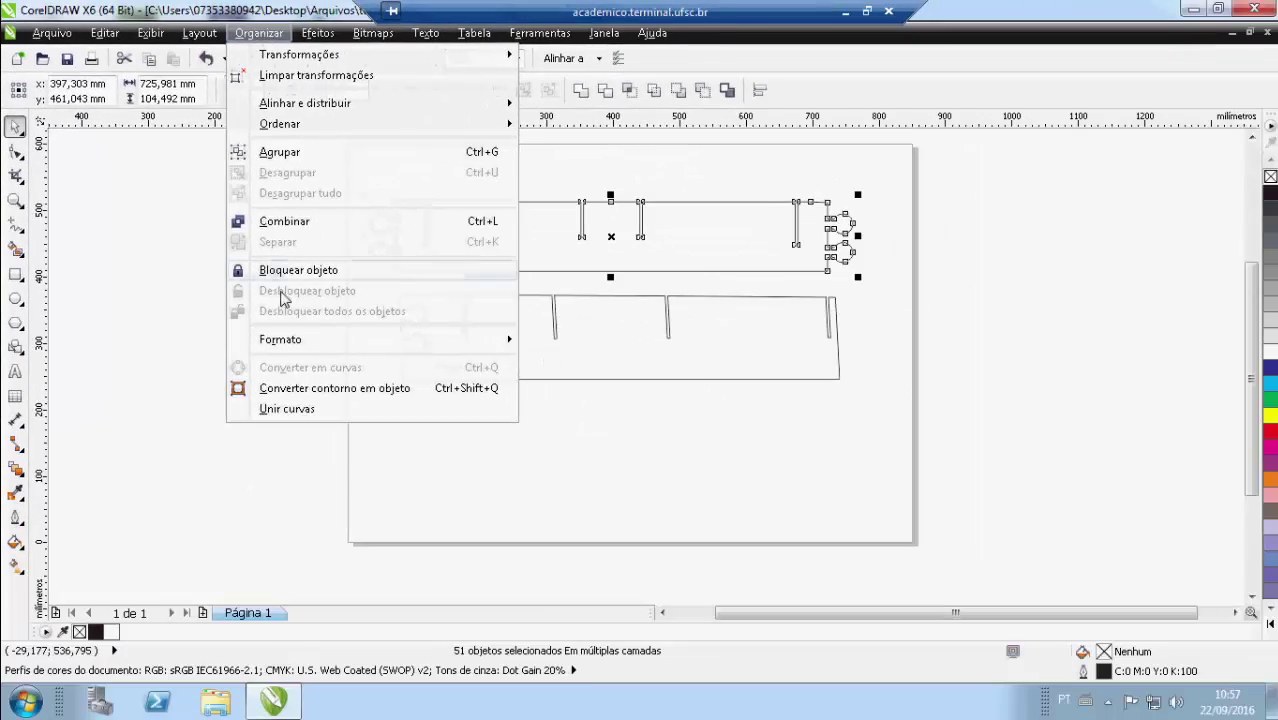
pyautogui.click(318, 410)
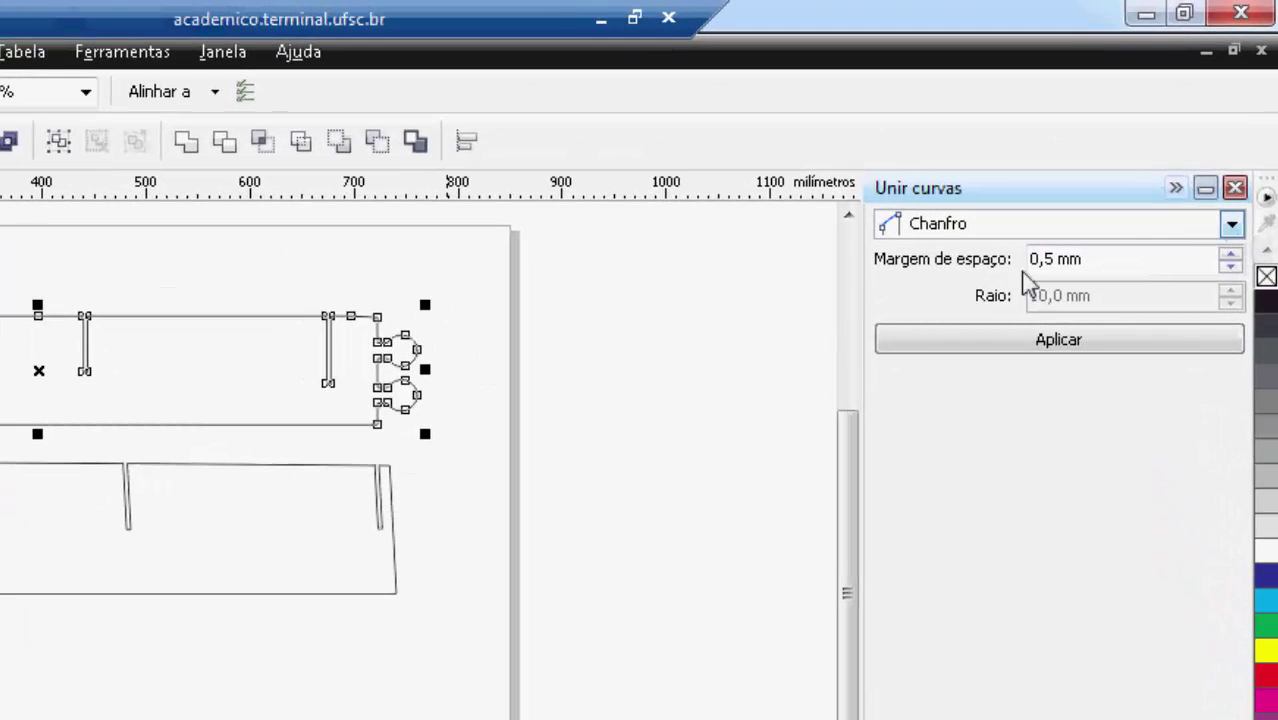
pyautogui.click(1158, 233)
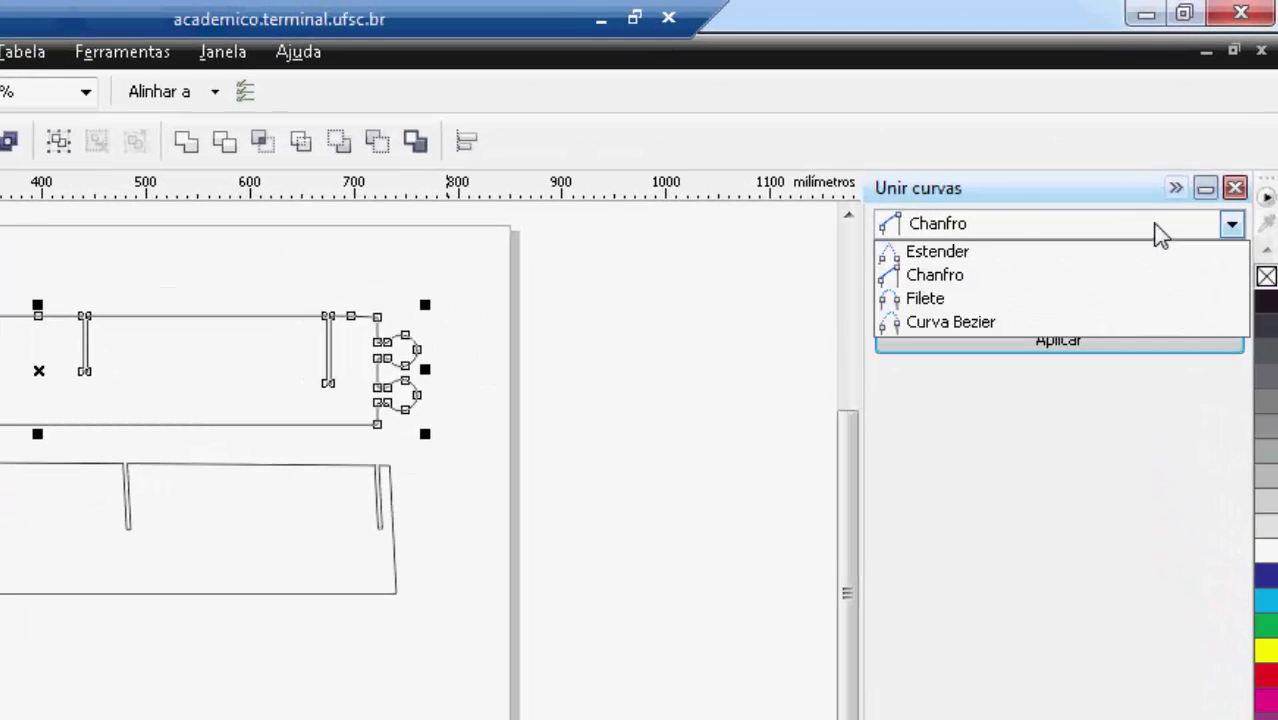
pyautogui.click(1118, 275)
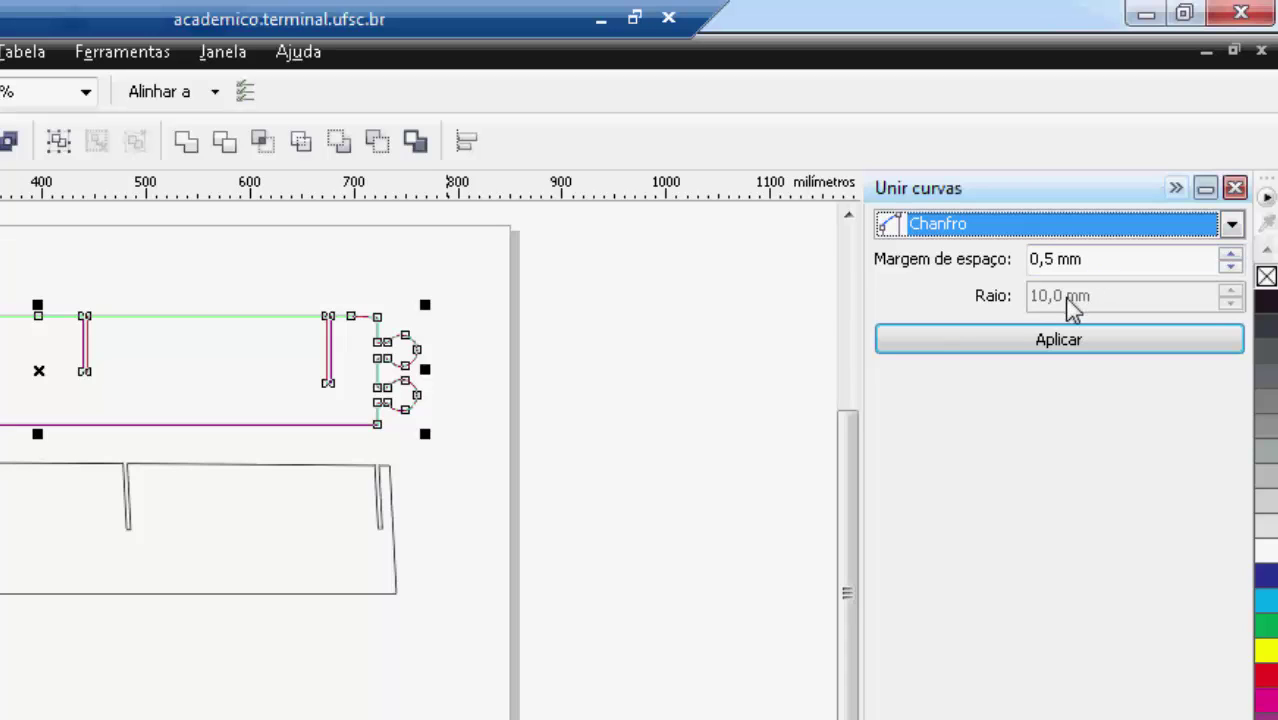
pyautogui.click(1094, 259)
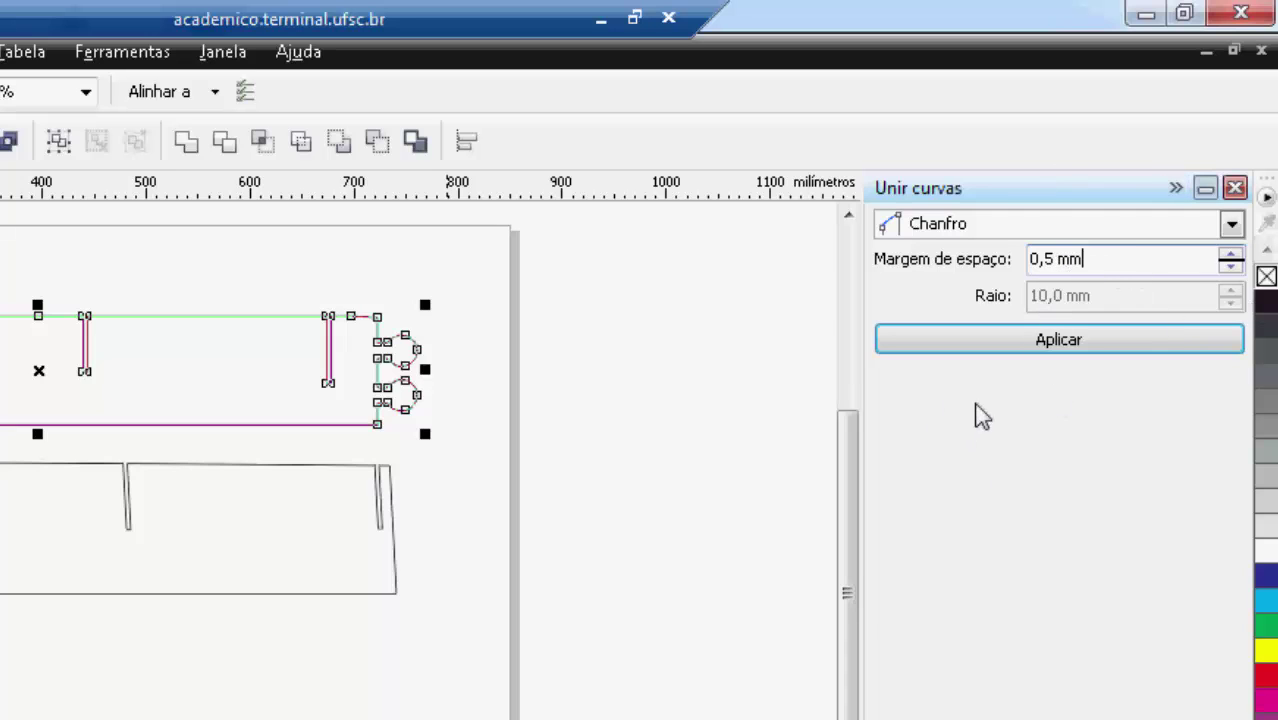
pyautogui.click(1002, 343)
# Step: Select Peça 2's outline at its end tab and at its corner to check that it is one curve
pyautogui.click(472, 363)
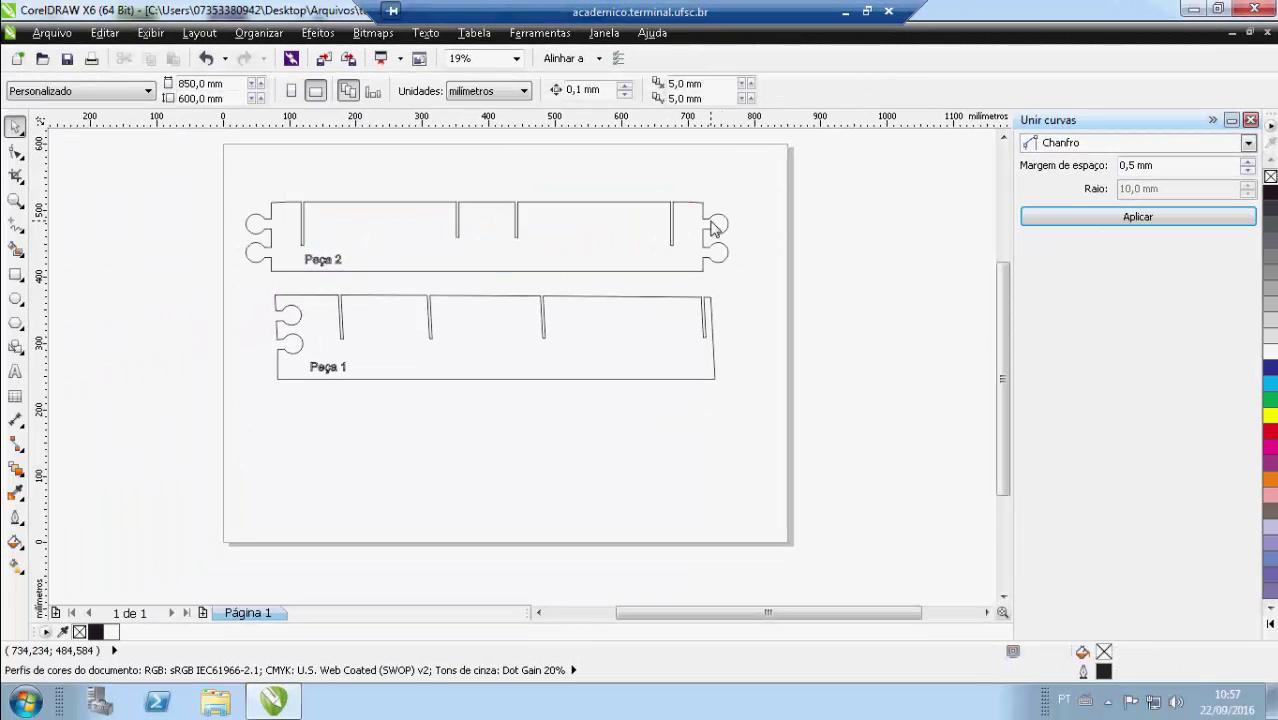
pyautogui.click(714, 228)
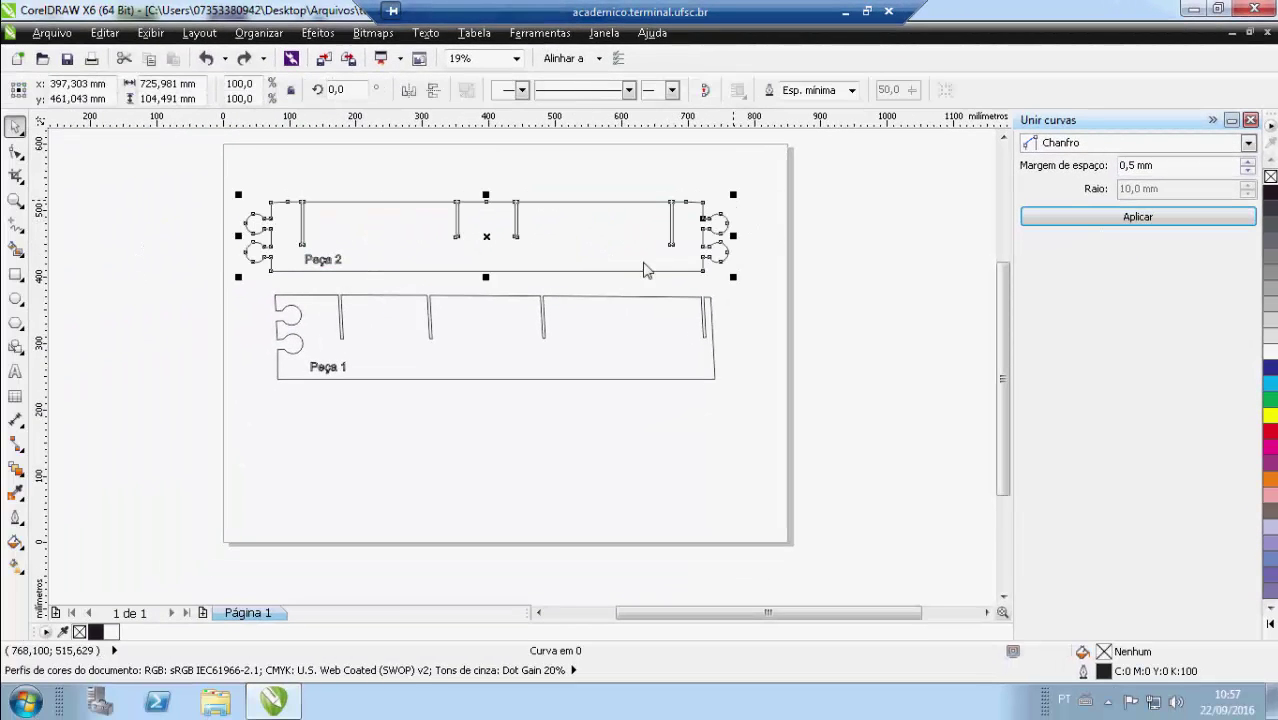
pyautogui.click(764, 263)
pyautogui.click(700, 212)
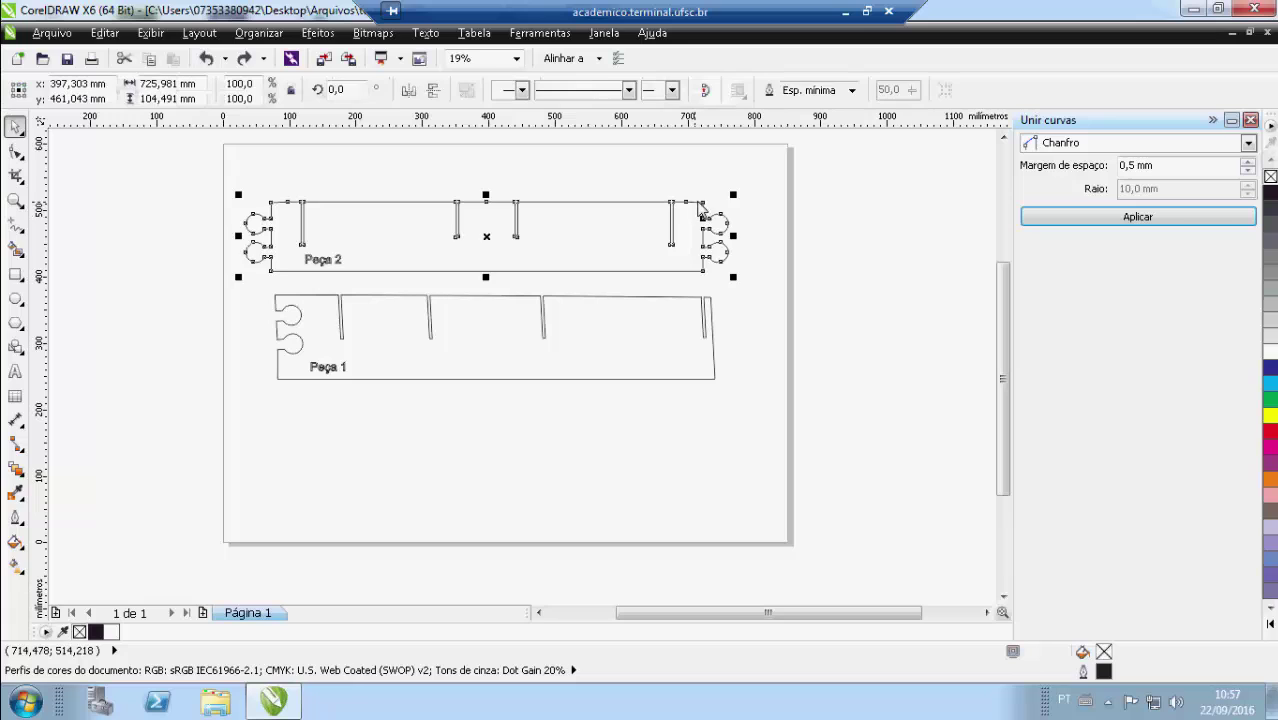
# Step: Select Peça 1's pieces and test-move its top edge segment between the third and fourth slots to check whether it is separate
pyautogui.click(758, 408)
pyautogui.moveTo(758, 408); pyautogui.dragTo(254, 288)
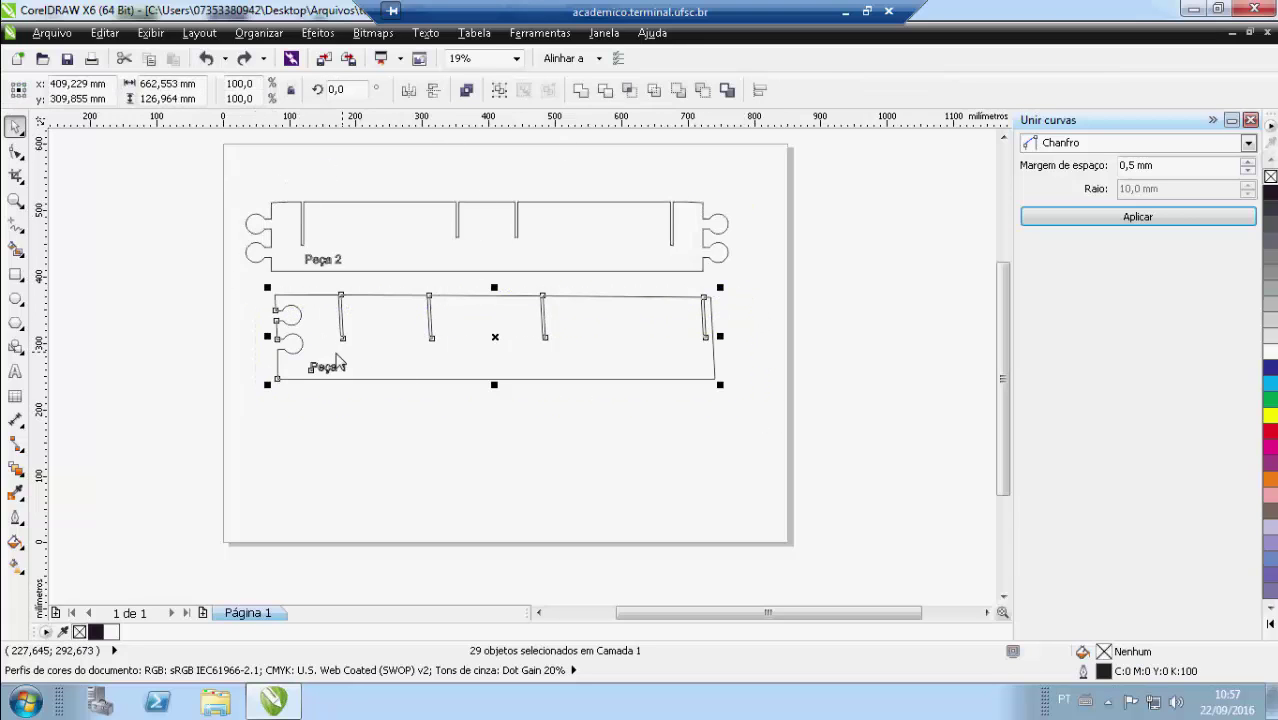
pyautogui.keyDown('shift'); pyautogui.click(331, 370); pyautogui.keyUp('shift')
pyautogui.click(724, 293)
pyautogui.click(662, 298)
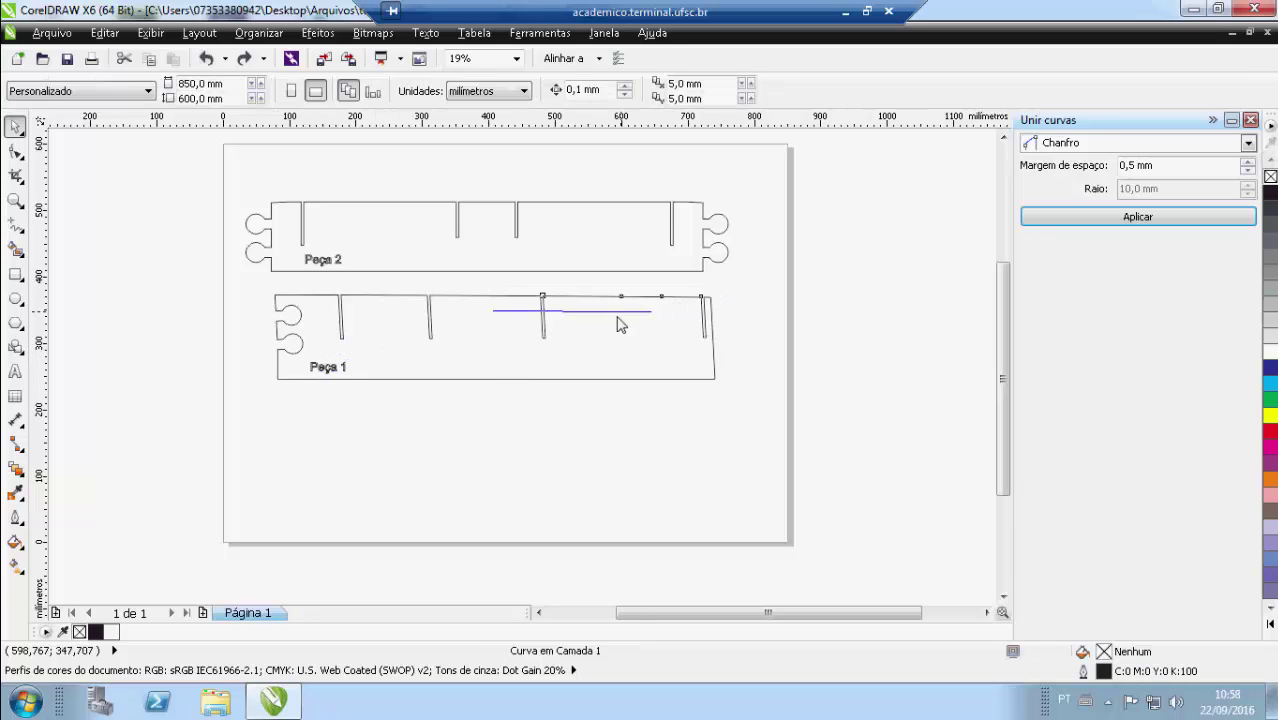
pyautogui.click(751, 355)
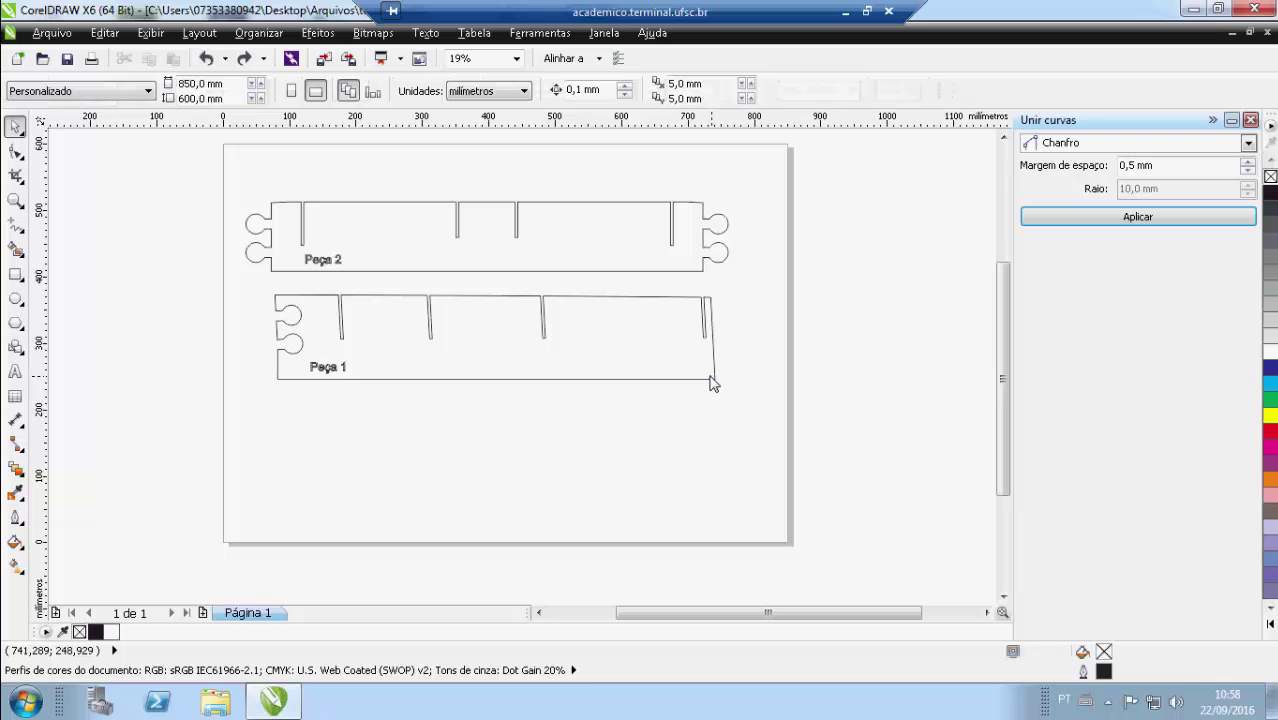
pyautogui.click(713, 381)
# Step: Join all of Peça 1's outline pieces, excluding its label, with Chanfro and a 0,5 mm gap margin
pyautogui.moveTo(748, 423); pyautogui.dragTo(255, 293)
pyautogui.moveTo(377, 414); pyautogui.dragTo(293, 357)
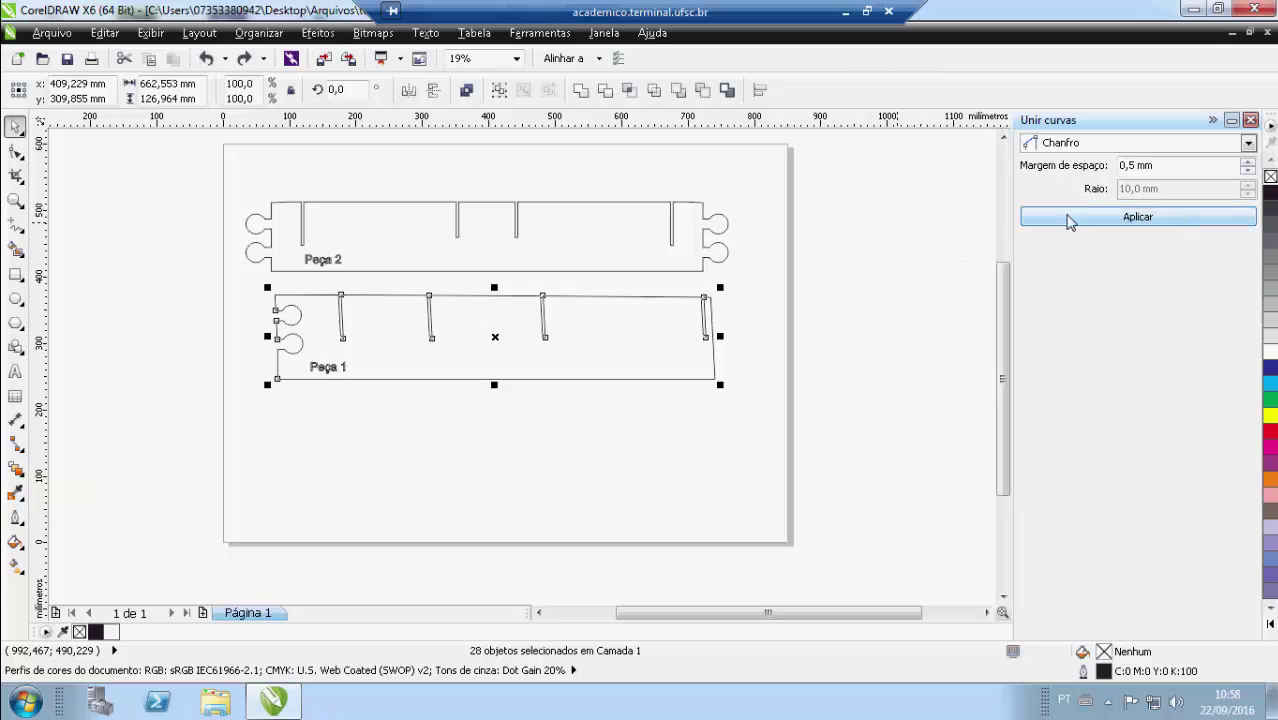
pyautogui.click(1150, 220)
# Step: Select Peça 1's outline at its top edge and slanted end to check that it is one curve
pyautogui.click(688, 314)
pyautogui.click(679, 295)
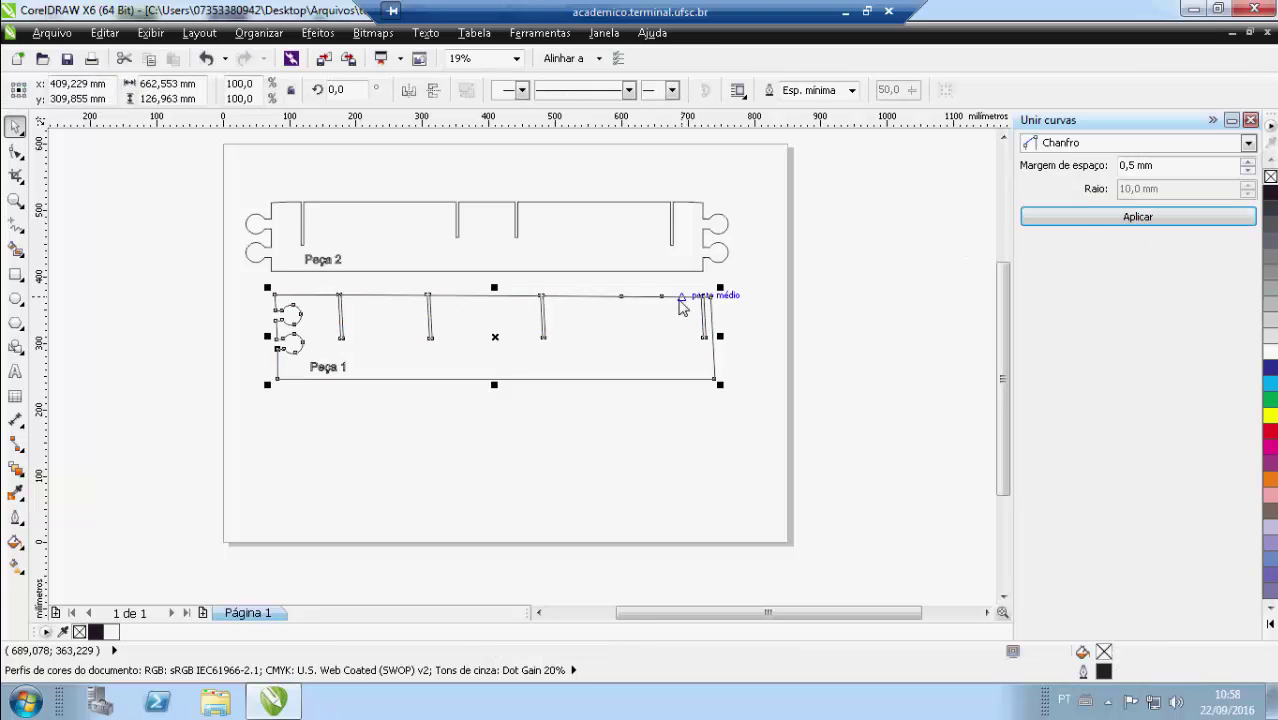
pyautogui.click(785, 302)
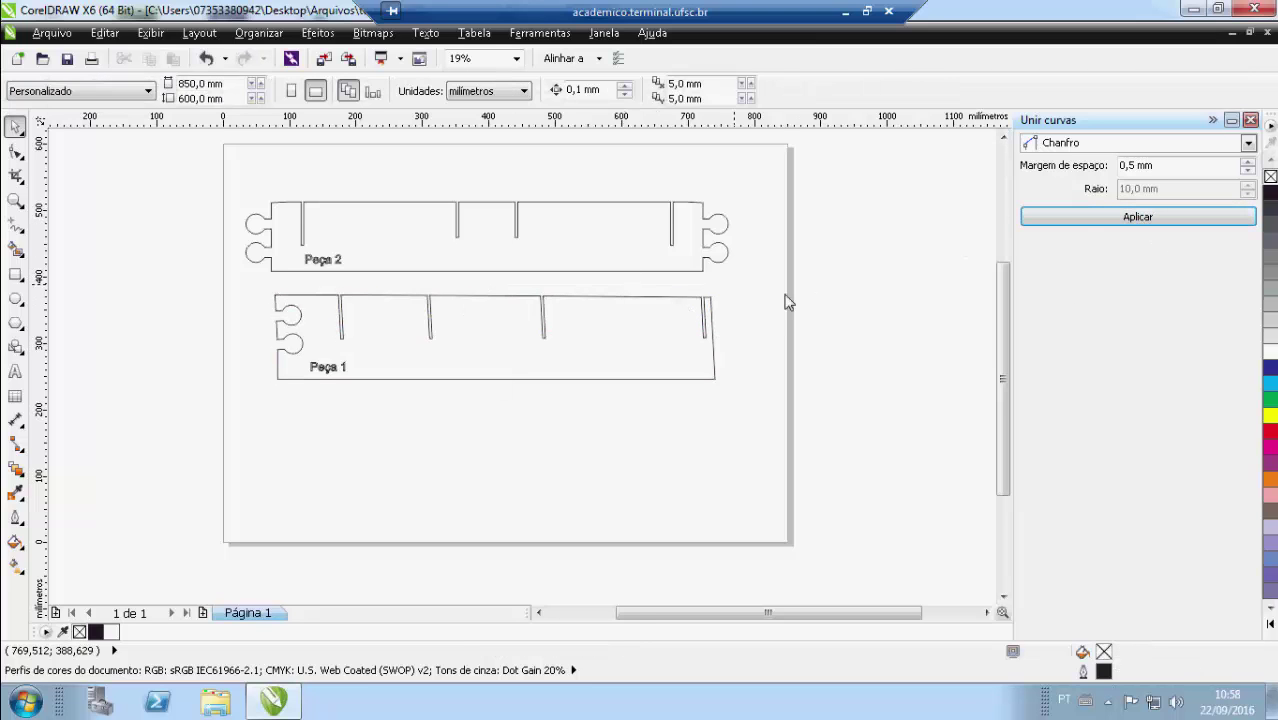
pyautogui.click(713, 345)
pyautogui.click(517, 490)
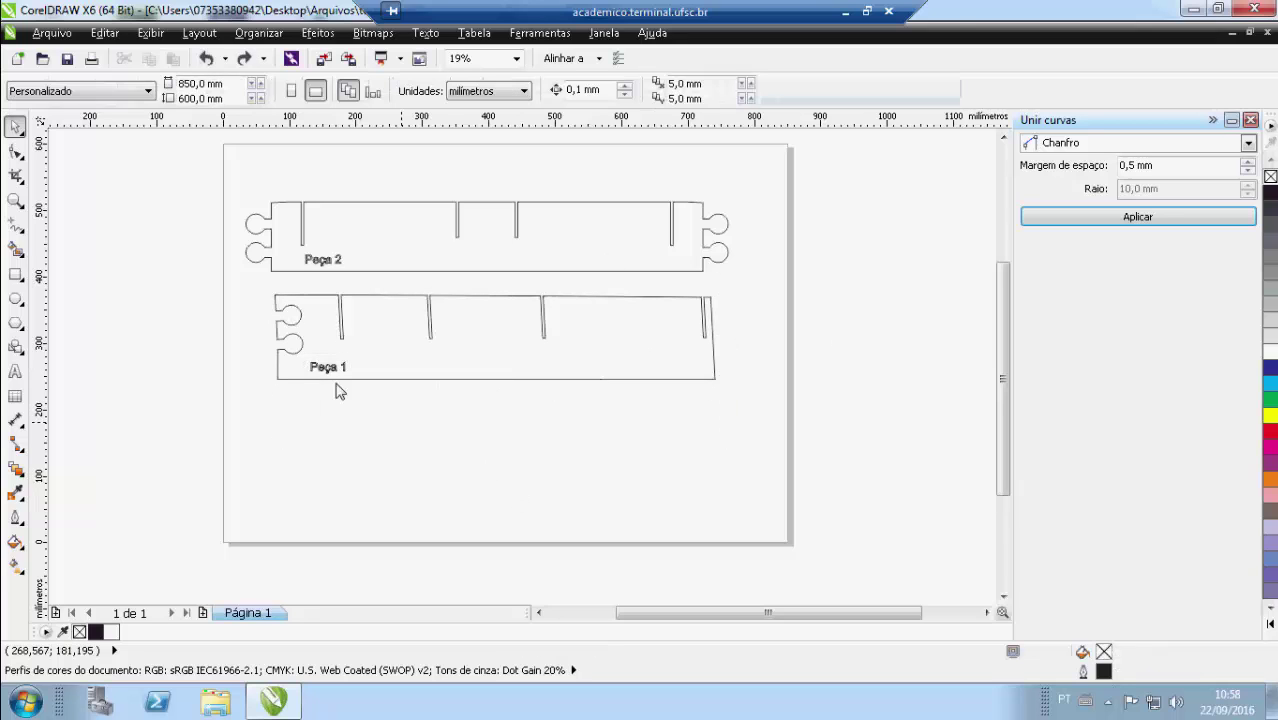
# Step: Select Peça 1's label and try moving it below the outline to check that it is separate from the outline
pyautogui.moveTo(380, 384); pyautogui.dragTo(290, 360)
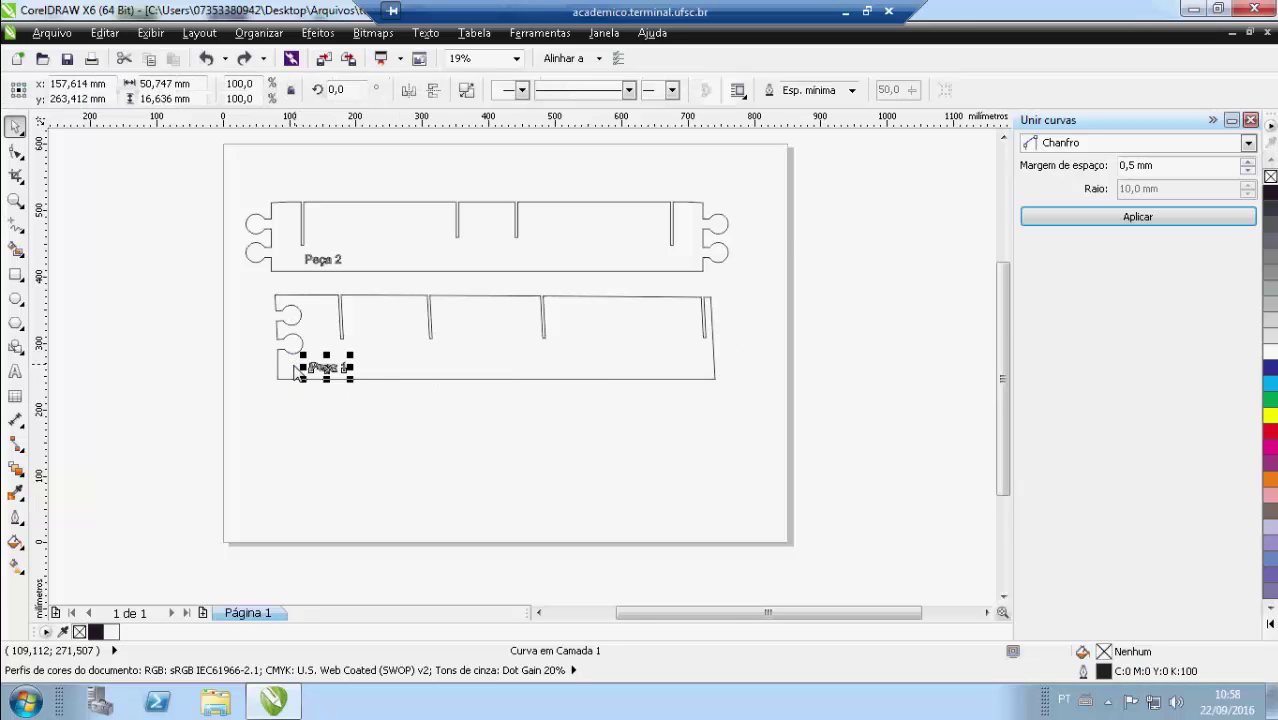
pyautogui.scroll(2, 296, 362)
pyautogui.scroll(2, 350, 385)
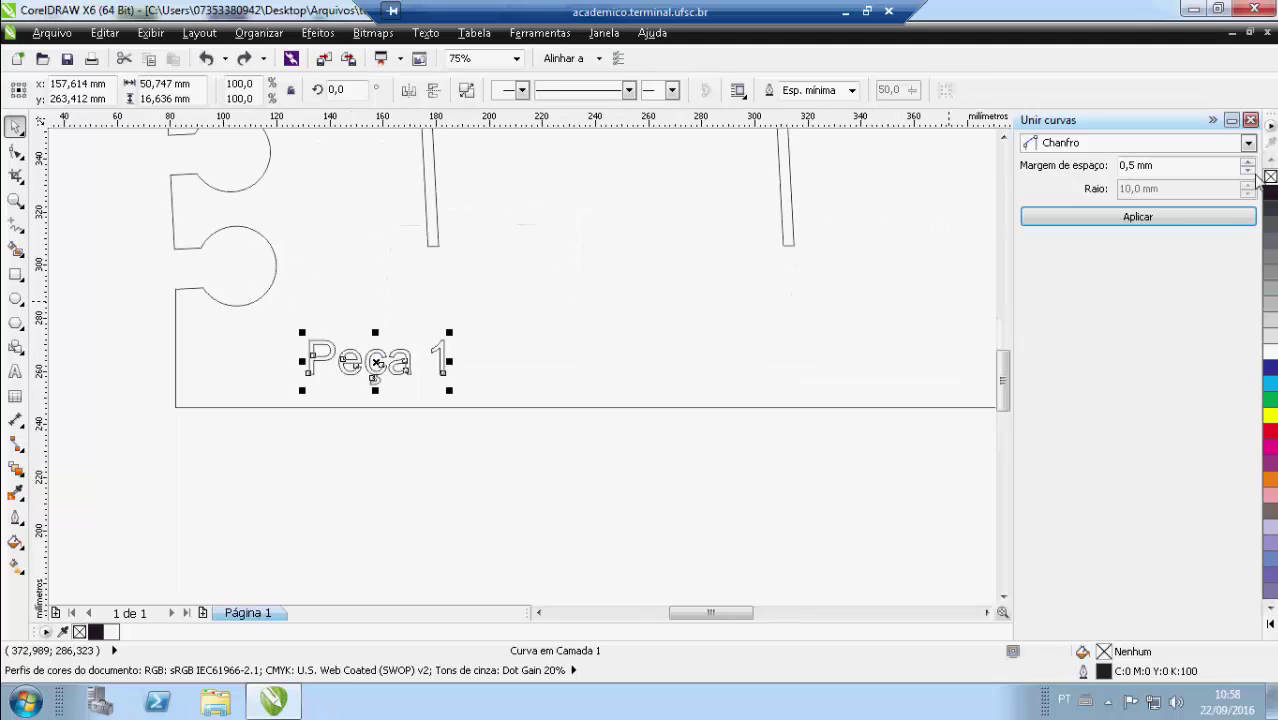
pyautogui.click(645, 469)
pyautogui.click(400, 365)
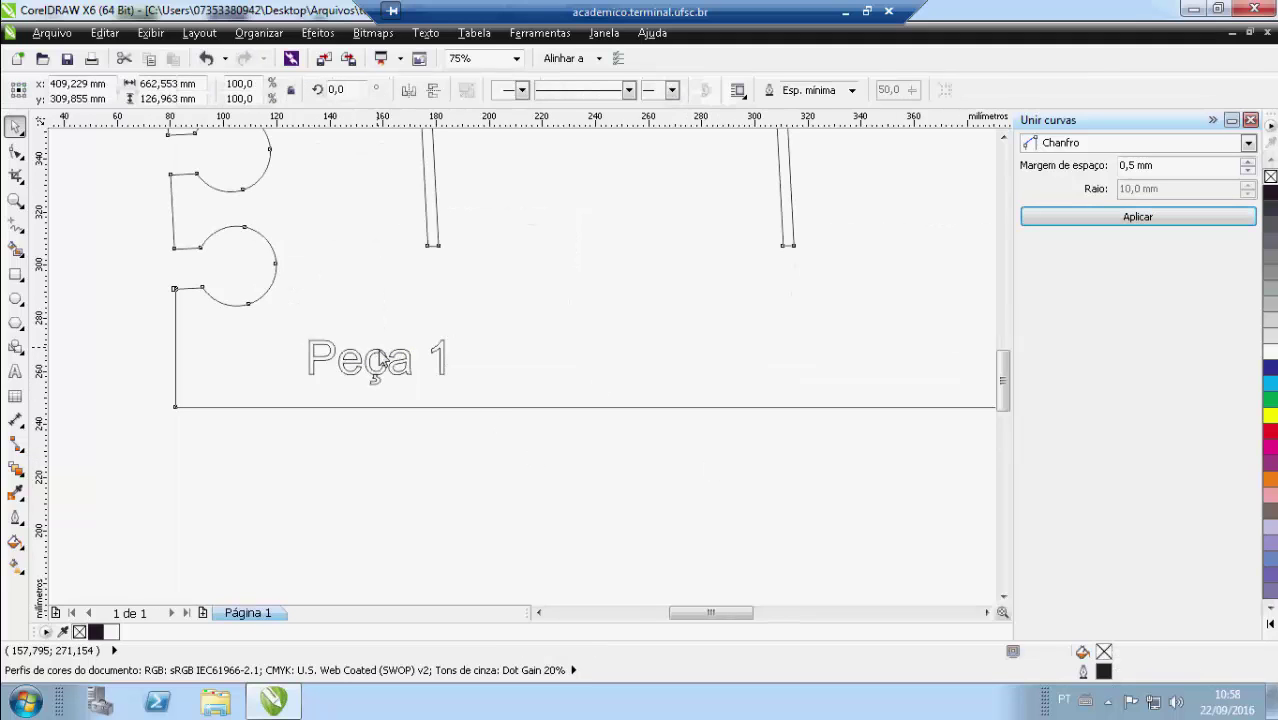
pyautogui.click(380, 366)
pyautogui.moveTo(380, 365); pyautogui.dragTo(385, 455)
pyautogui.press('Escape')
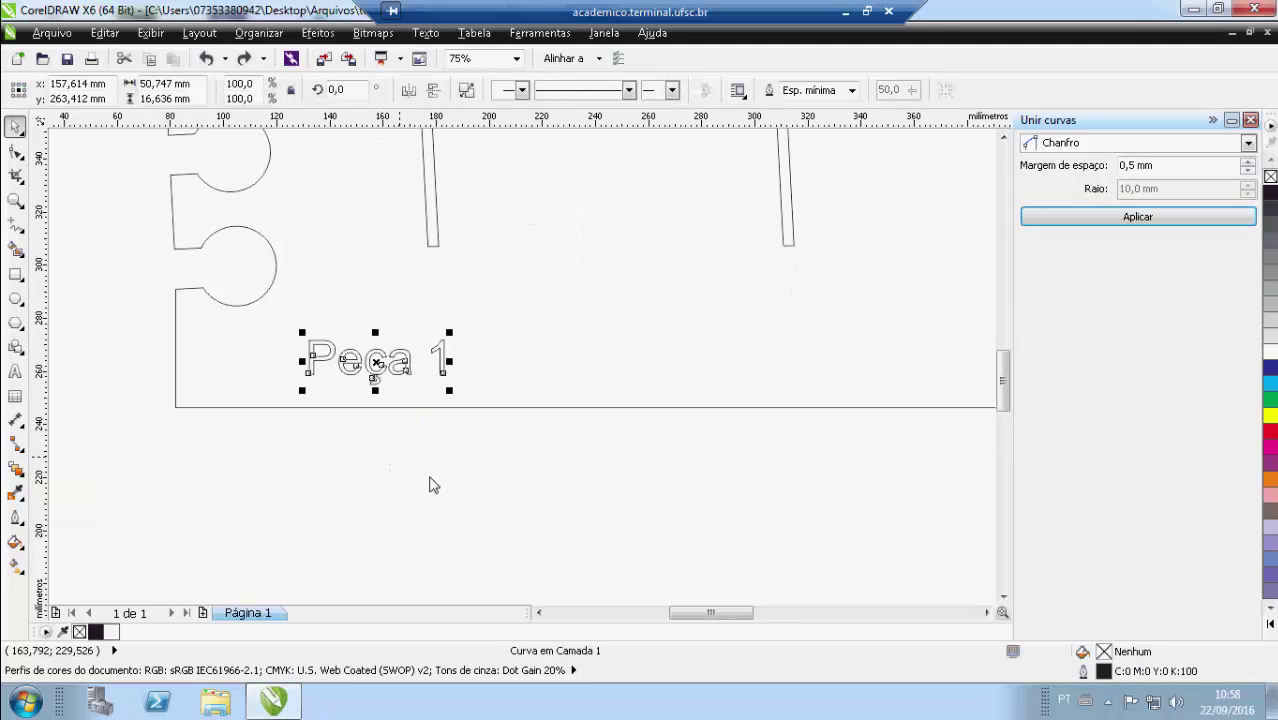
pyautogui.click(476, 525)
# Step: Rotate Peça 1's outline together with its label by 180 degrees
pyautogui.scroll(-2, 476, 525)
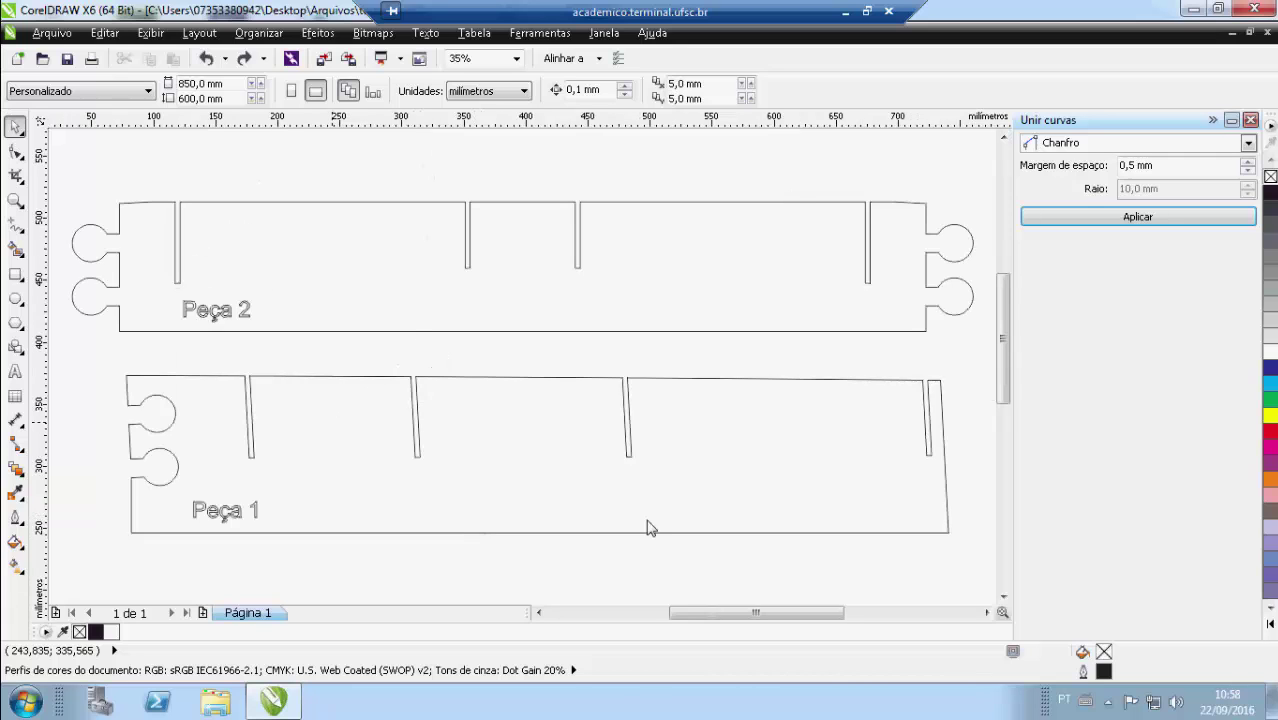
pyautogui.scroll(-1, 975, 550)
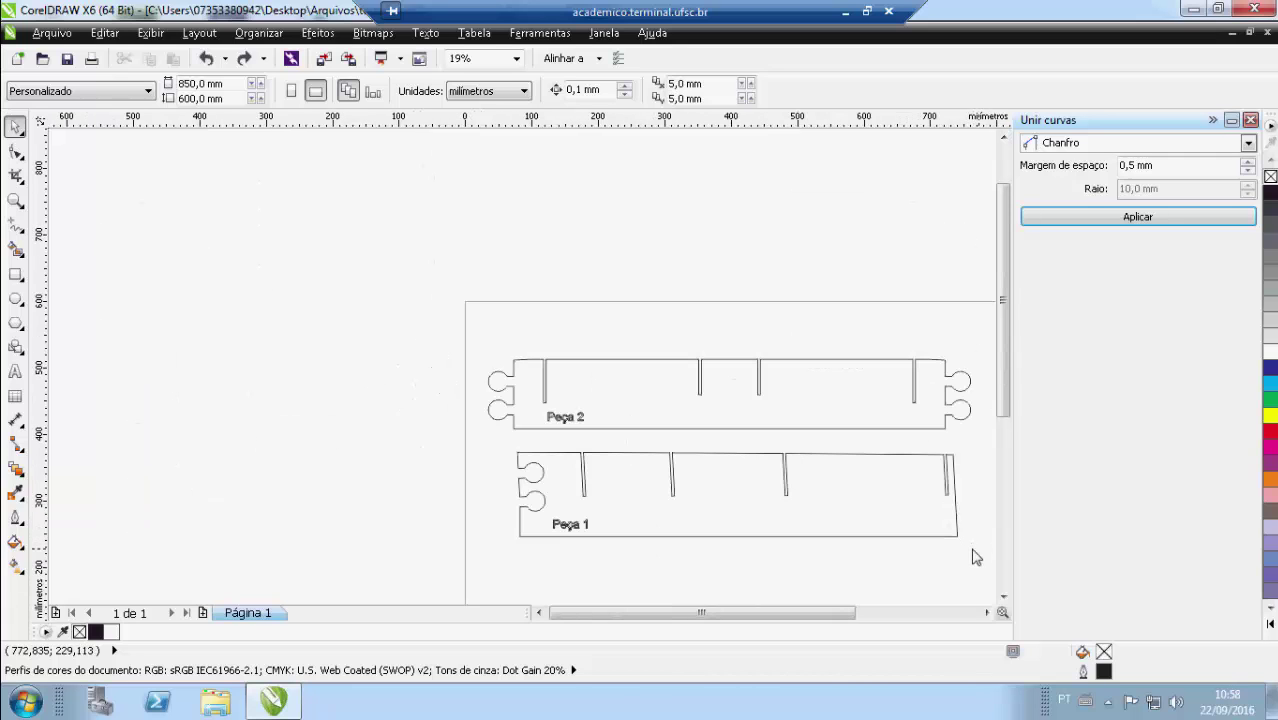
pyautogui.moveTo(975, 558); pyautogui.dragTo(491, 442)
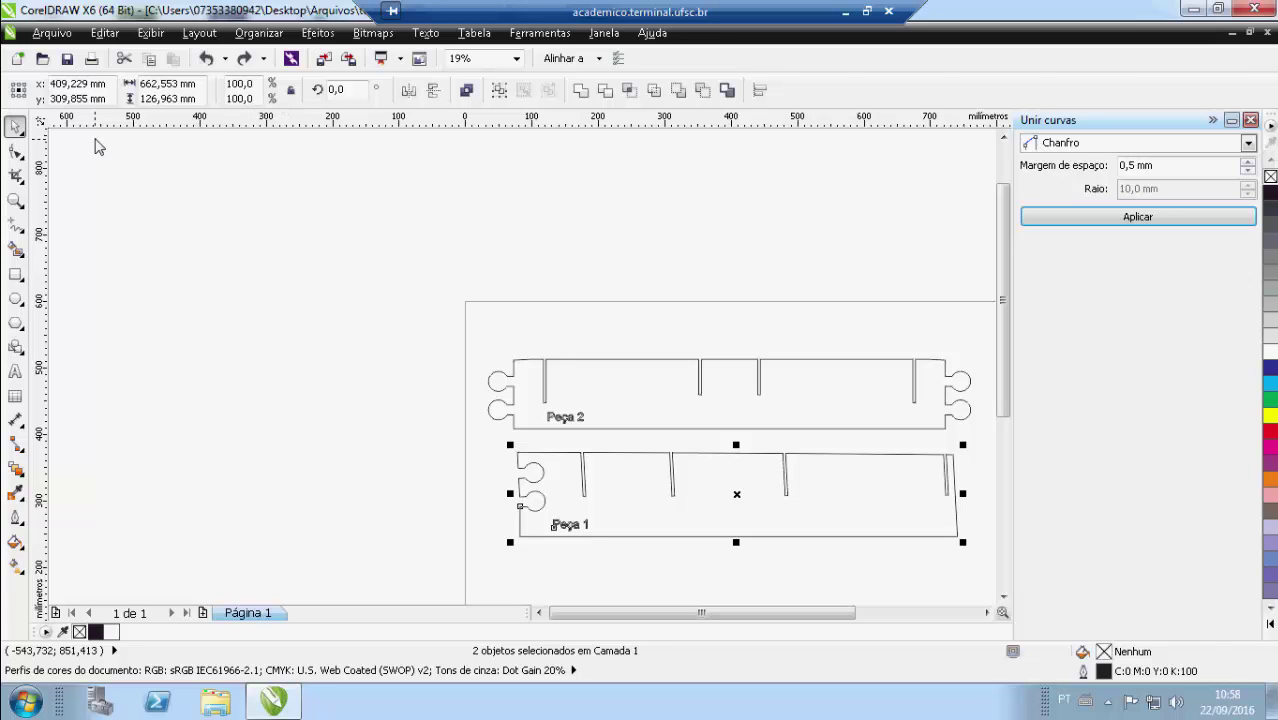
pyautogui.click(322, 92)
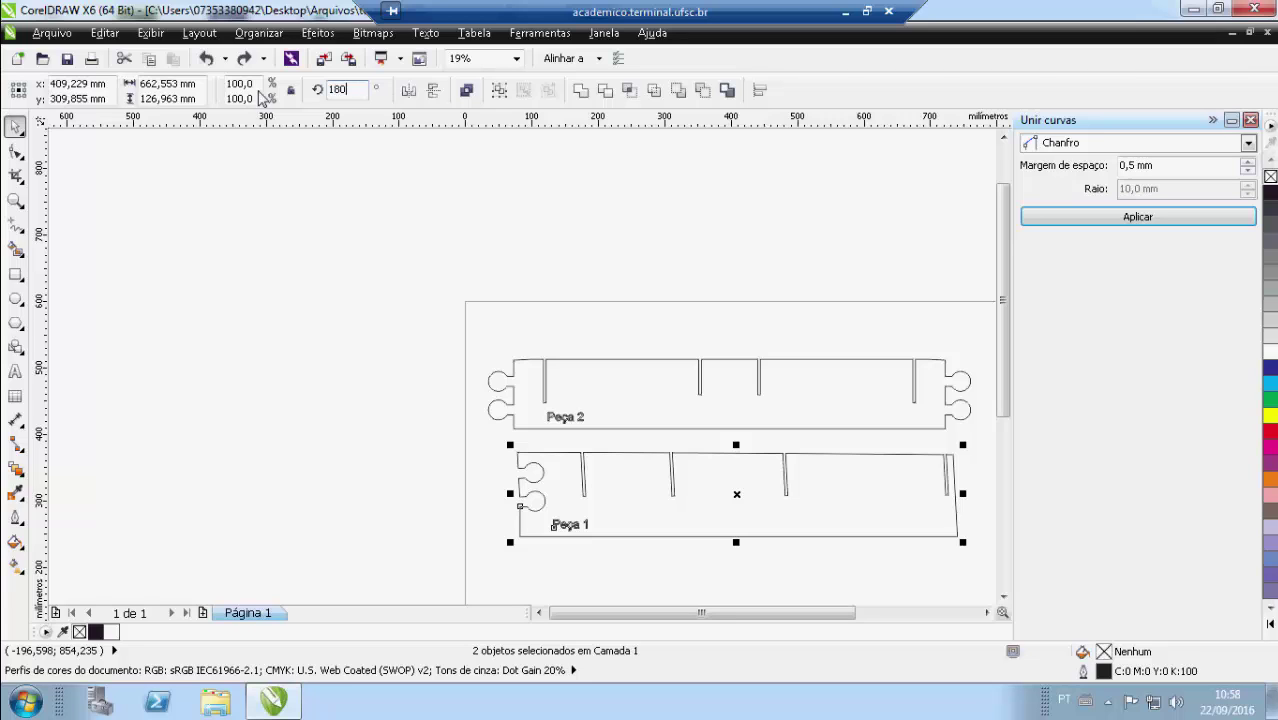
pyautogui.press('Return')
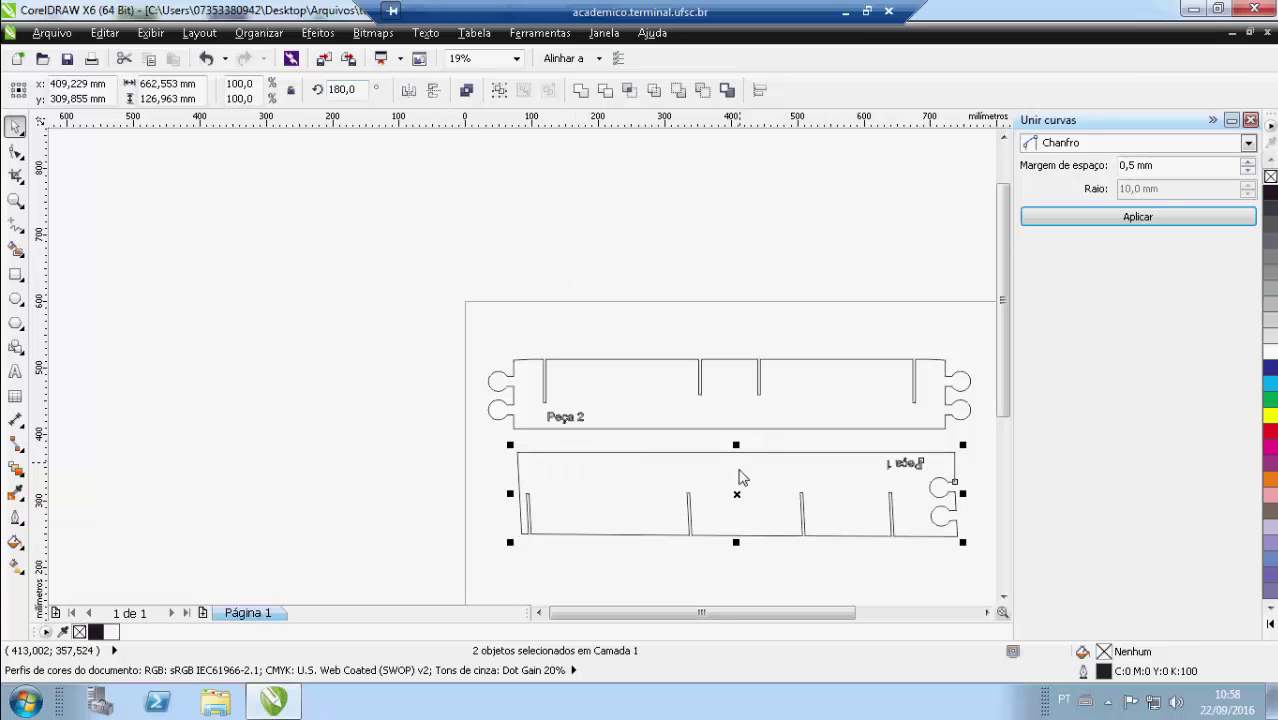
# Step: Move Peça 1 up against Peça 2 so their long straight edges coincide, with the left corners aligned
pyautogui.moveTo(745, 476)
pyautogui.mouseDown()
pyautogui.moveTo(745, 456)
pyautogui.moveTo(738, 478)
pyautogui.mouseUp()
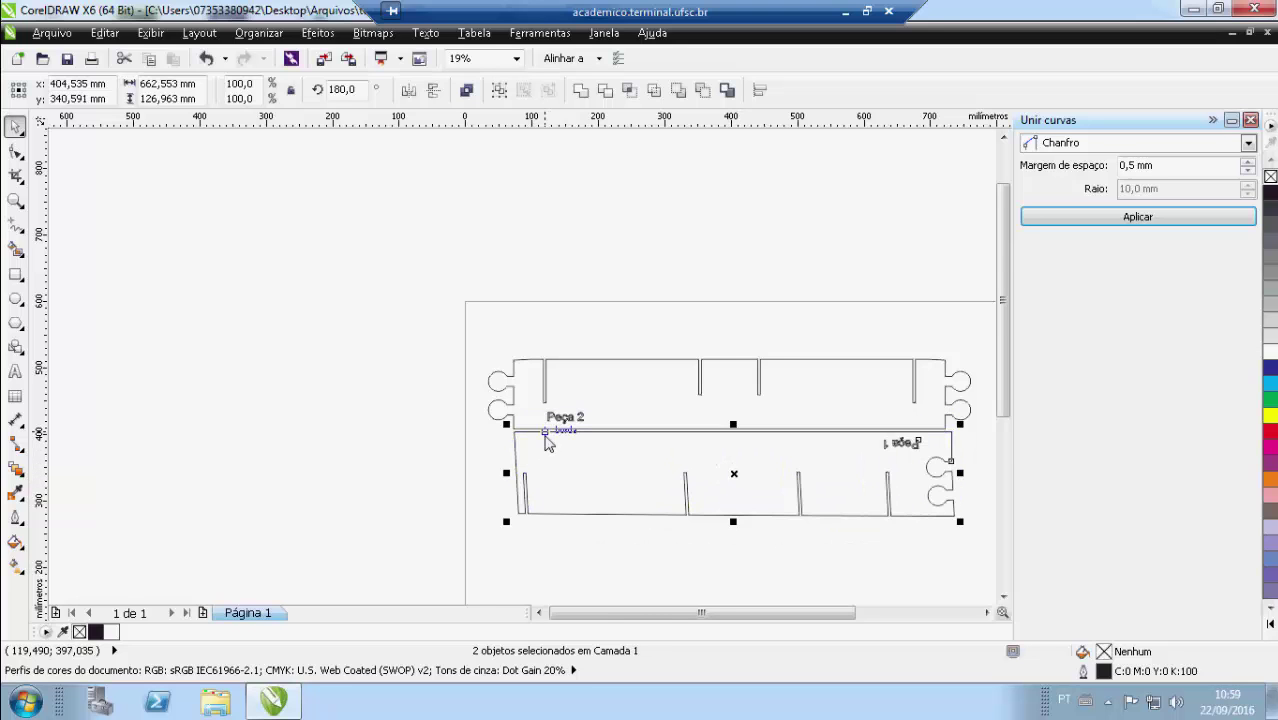
pyautogui.scroll(3, 522, 430)
pyautogui.moveTo(522, 434); pyautogui.dragTo(511, 414)
pyautogui.scroll(-3, 513, 419)
pyautogui.moveTo(820, 618); pyautogui.dragTo(802, 546)
pyautogui.click(548, 400)
# Step: Delete the long straight segment of Peça 2's outline that overlaps Peça 1's edge
pyautogui.scroll(1, 548, 400)
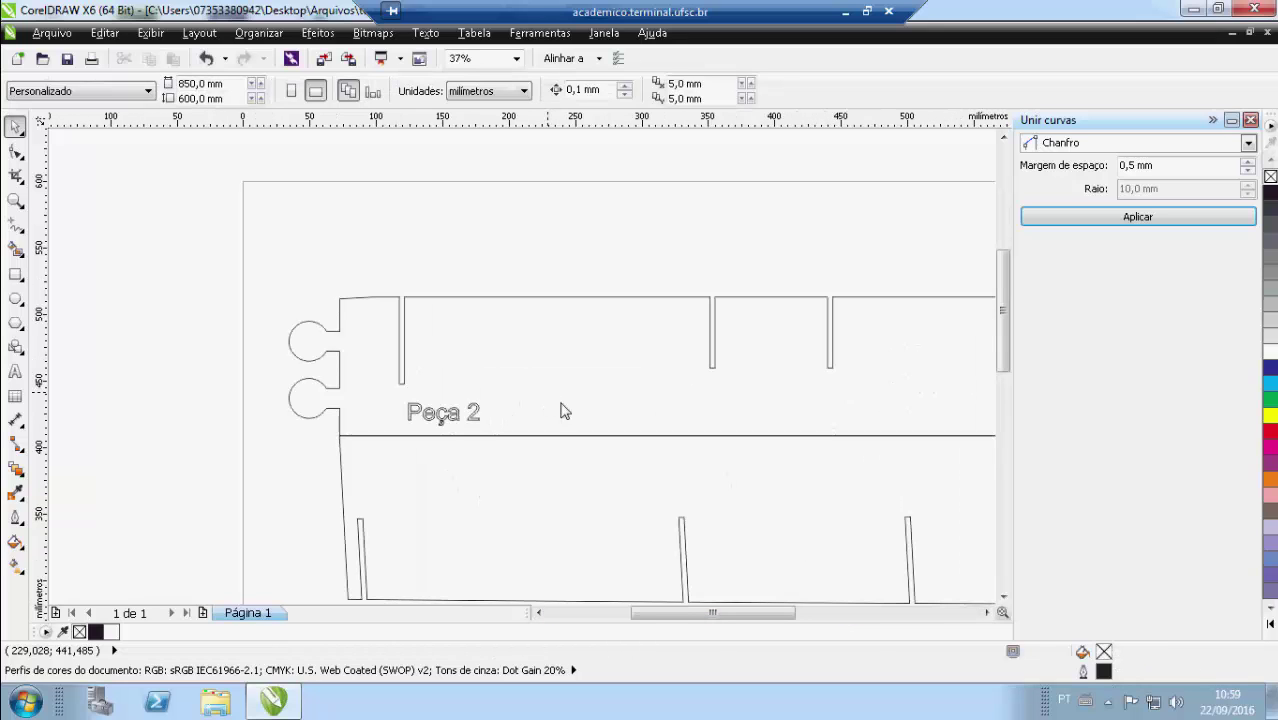
pyautogui.click(558, 298)
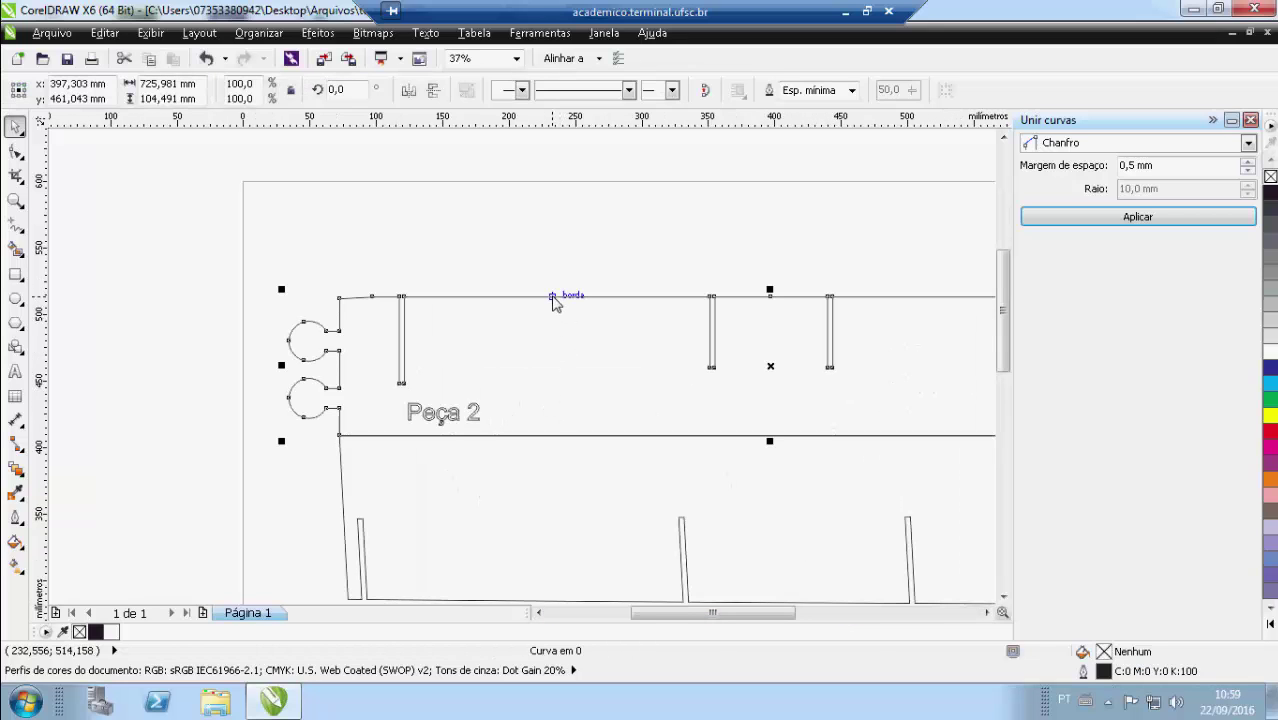
pyautogui.click(15, 152)
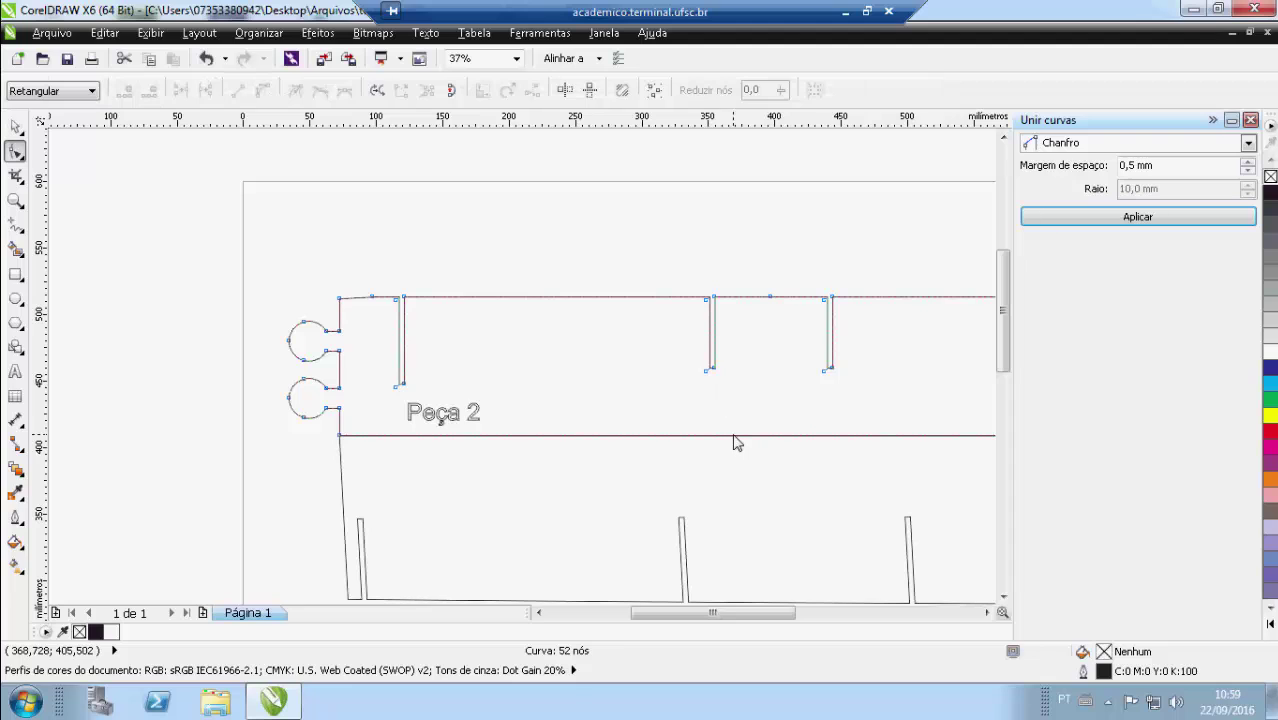
pyautogui.click(727, 436)
pyautogui.press('Delete')
pyautogui.press('space')
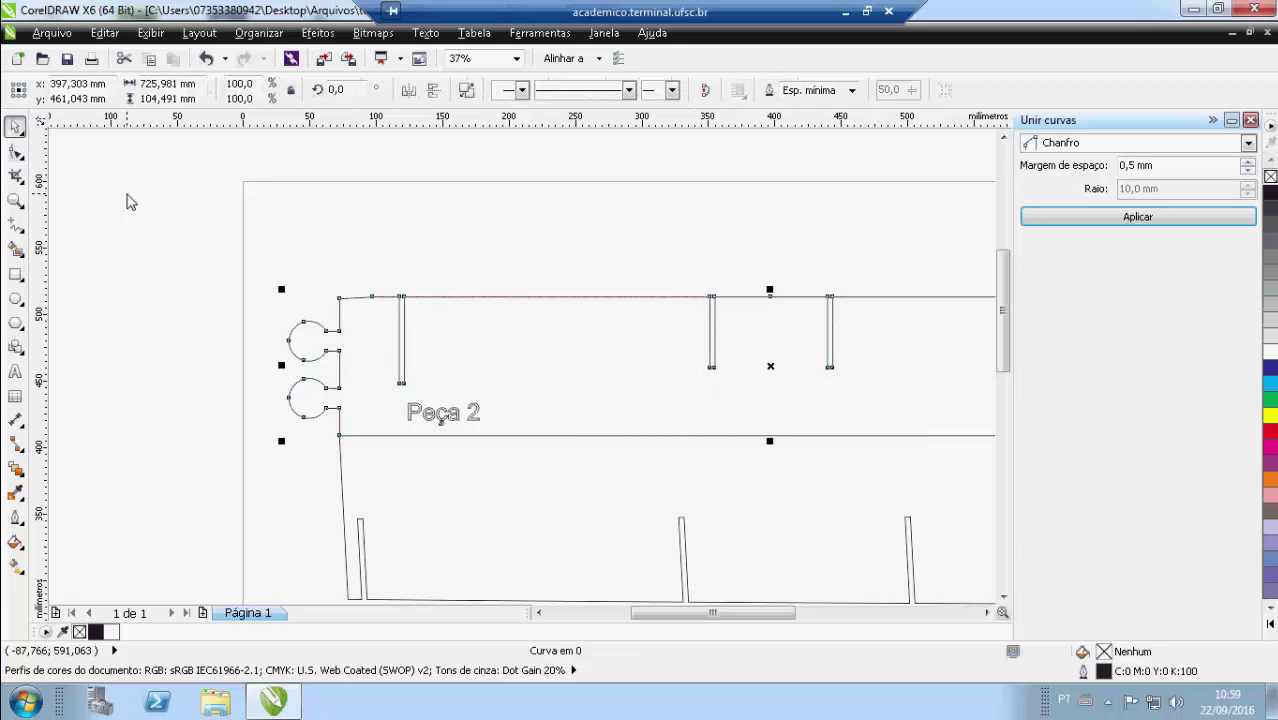
pyautogui.click(126, 200)
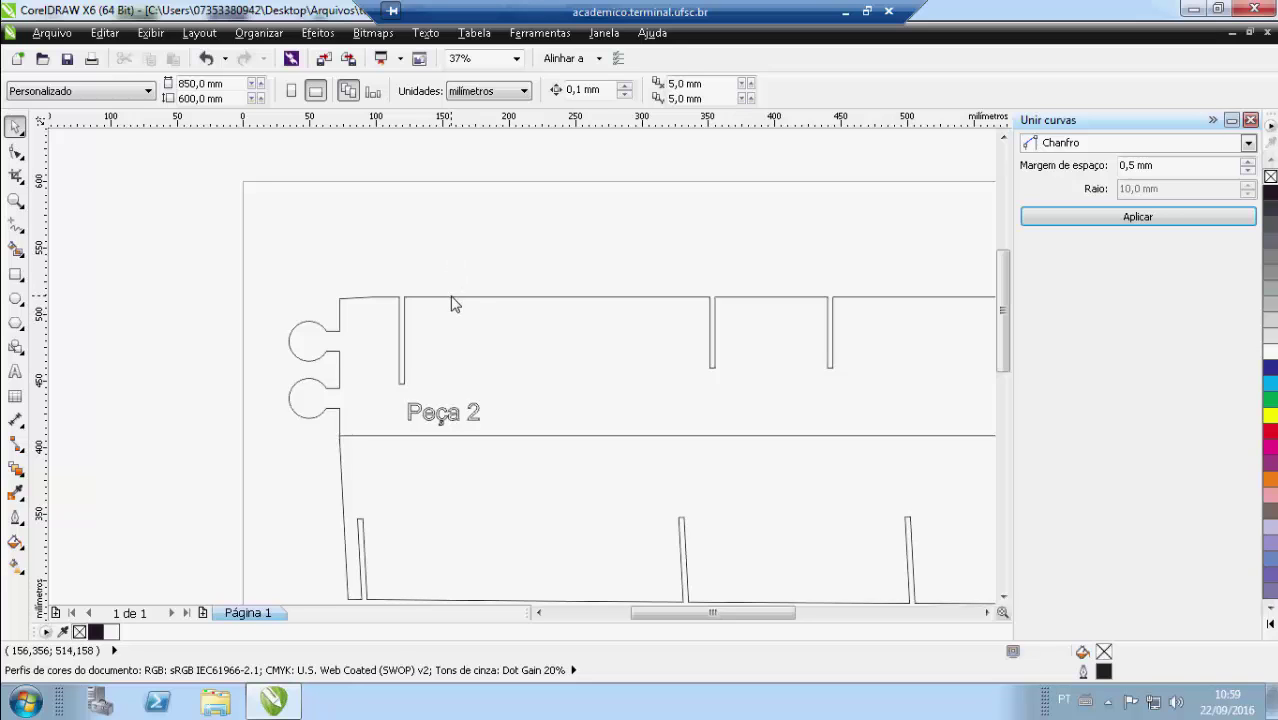
# Step: Select Peça 2's outline at its top edge and at the shared edge to check the cut line, with both pieces in view
pyautogui.click(452, 300)
pyautogui.click(588, 434)
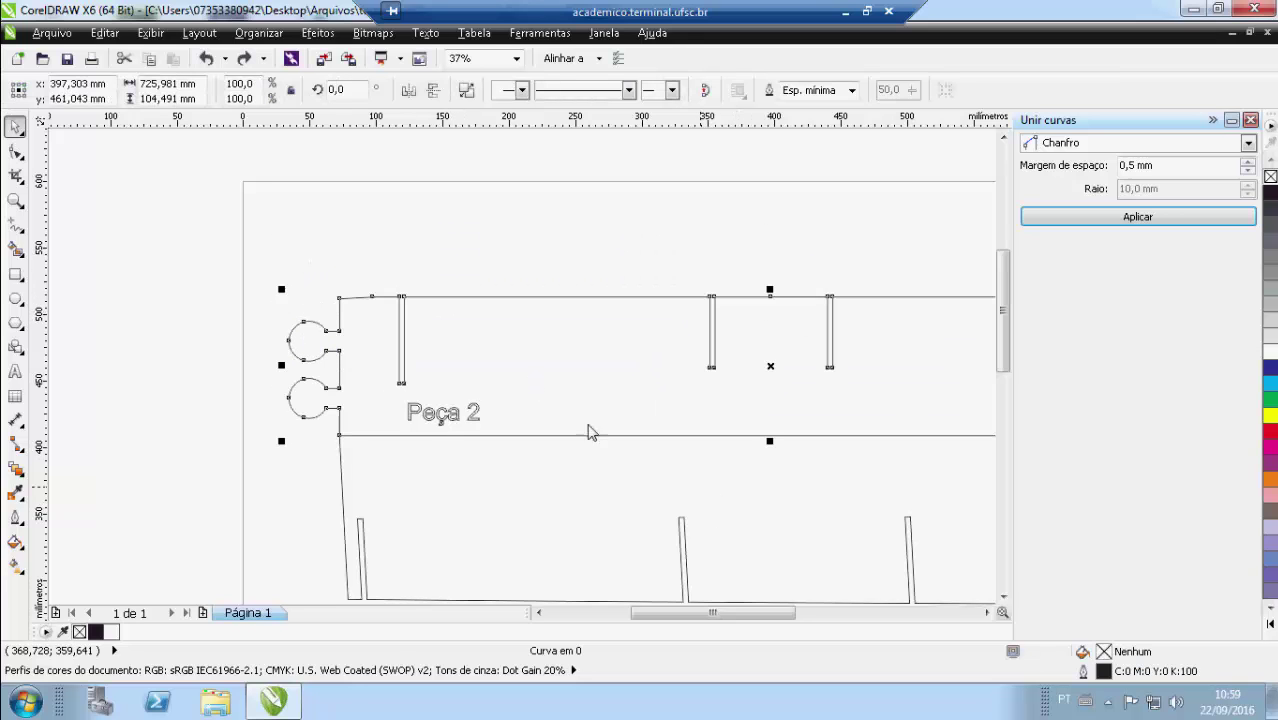
pyautogui.click(555, 262)
pyautogui.press('F4')
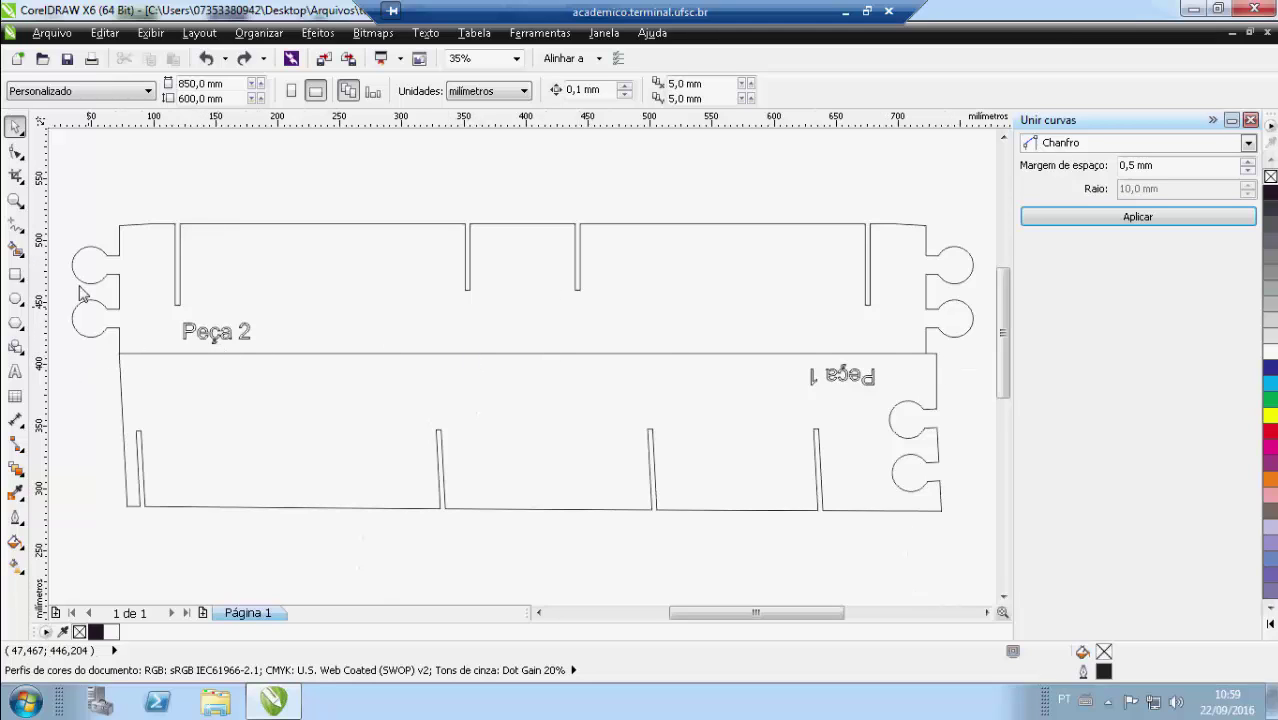
# Step: Save the drawing as teste 1 in the Arquivos folder, in DXF - AutoCAD format
pyautogui.scroll(-2, 517, 198)
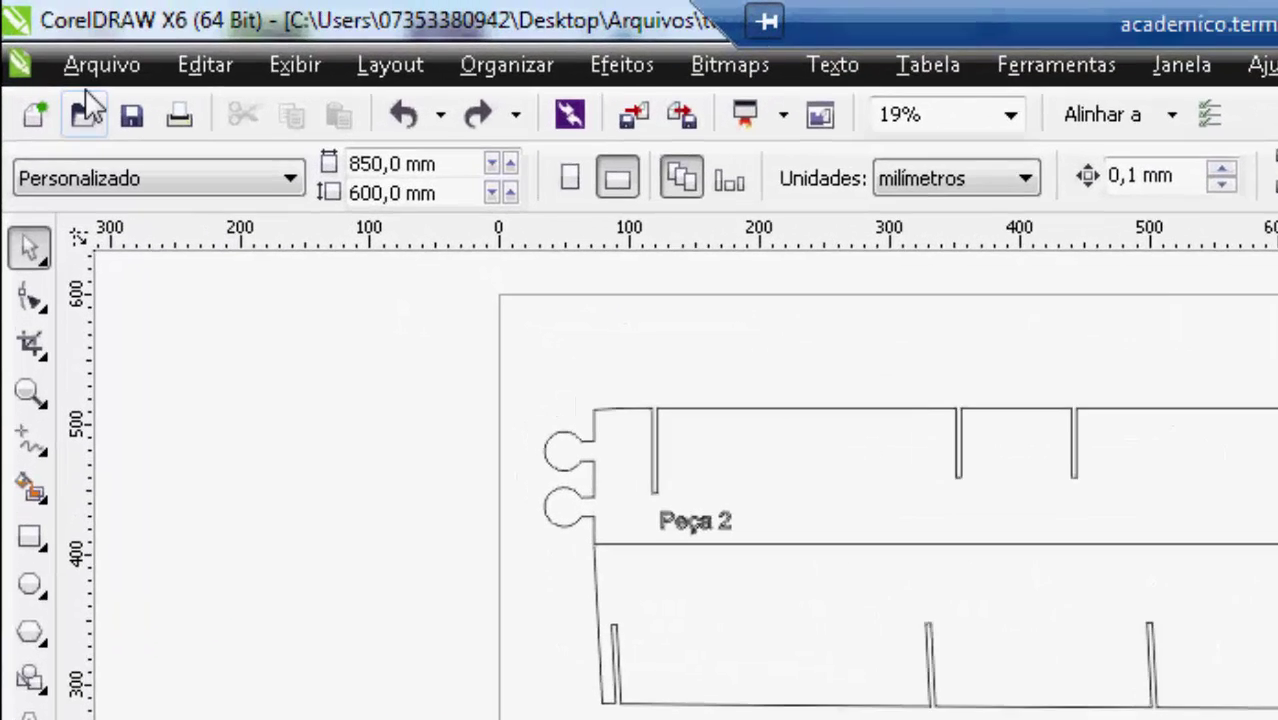
pyautogui.click(100, 64)
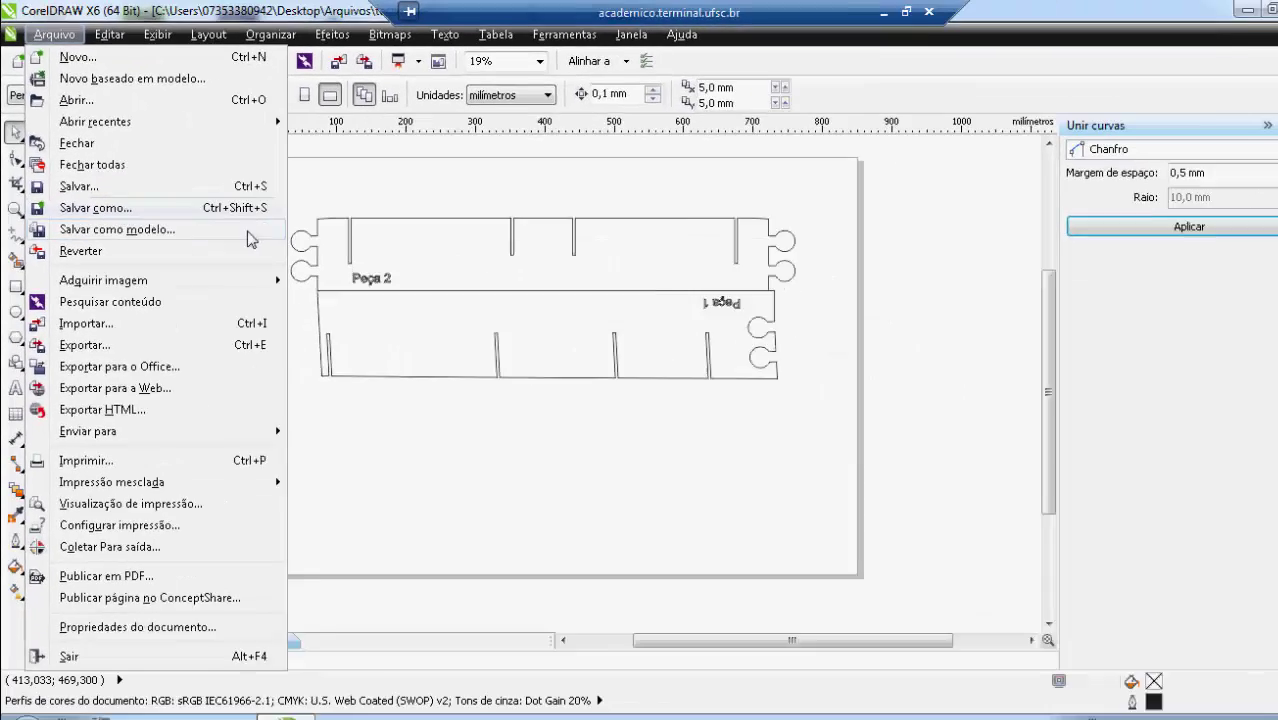
pyautogui.click(400, 352)
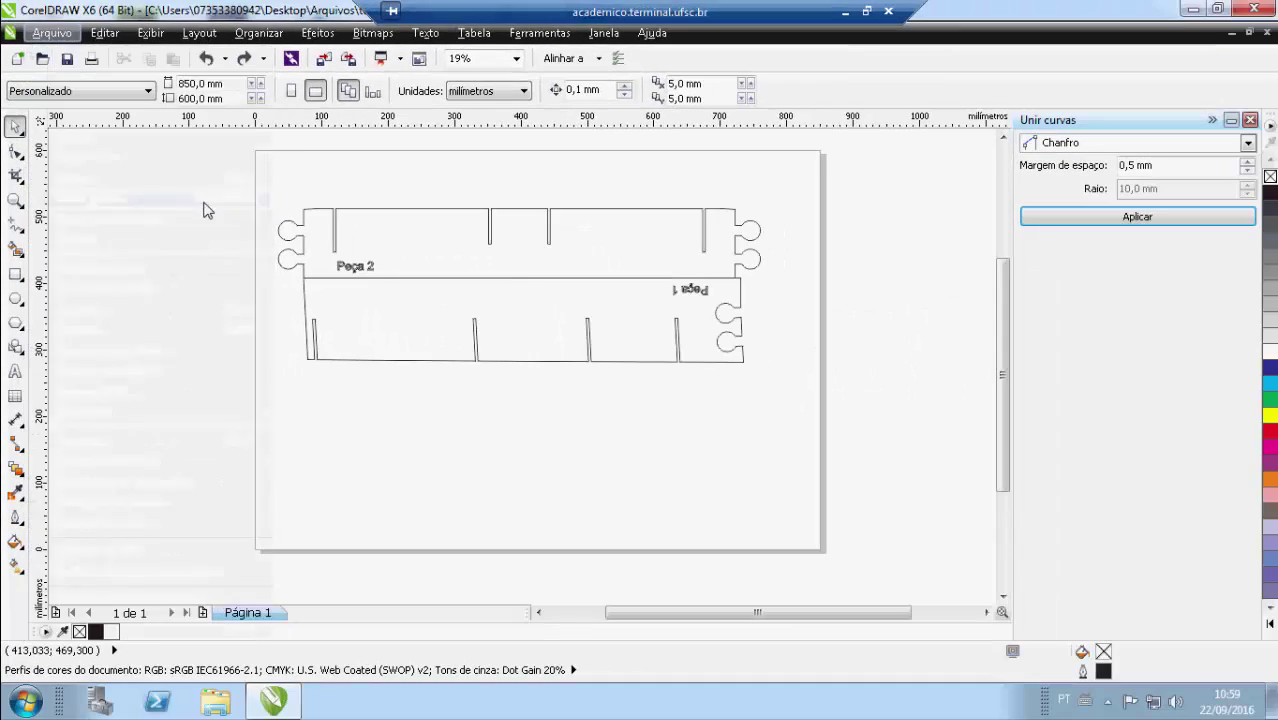
pyautogui.click(569, 449)
pyautogui.click(425, 276)
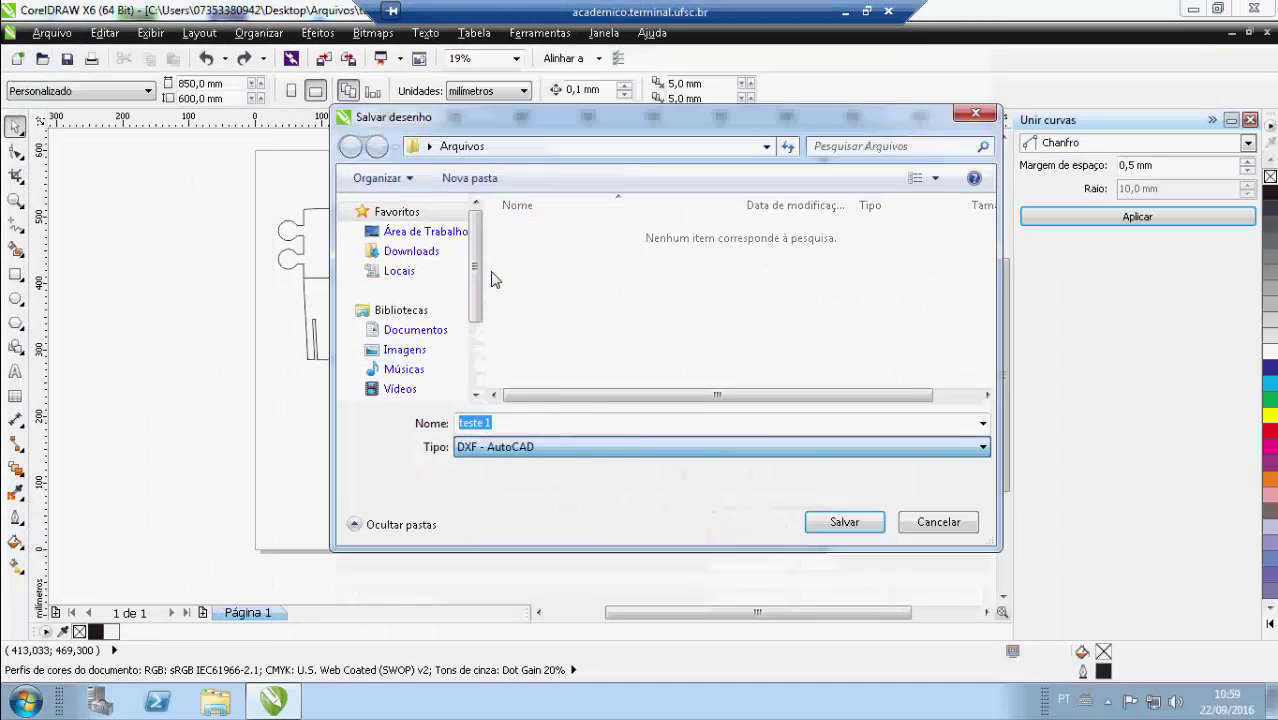
pyautogui.click(843, 521)
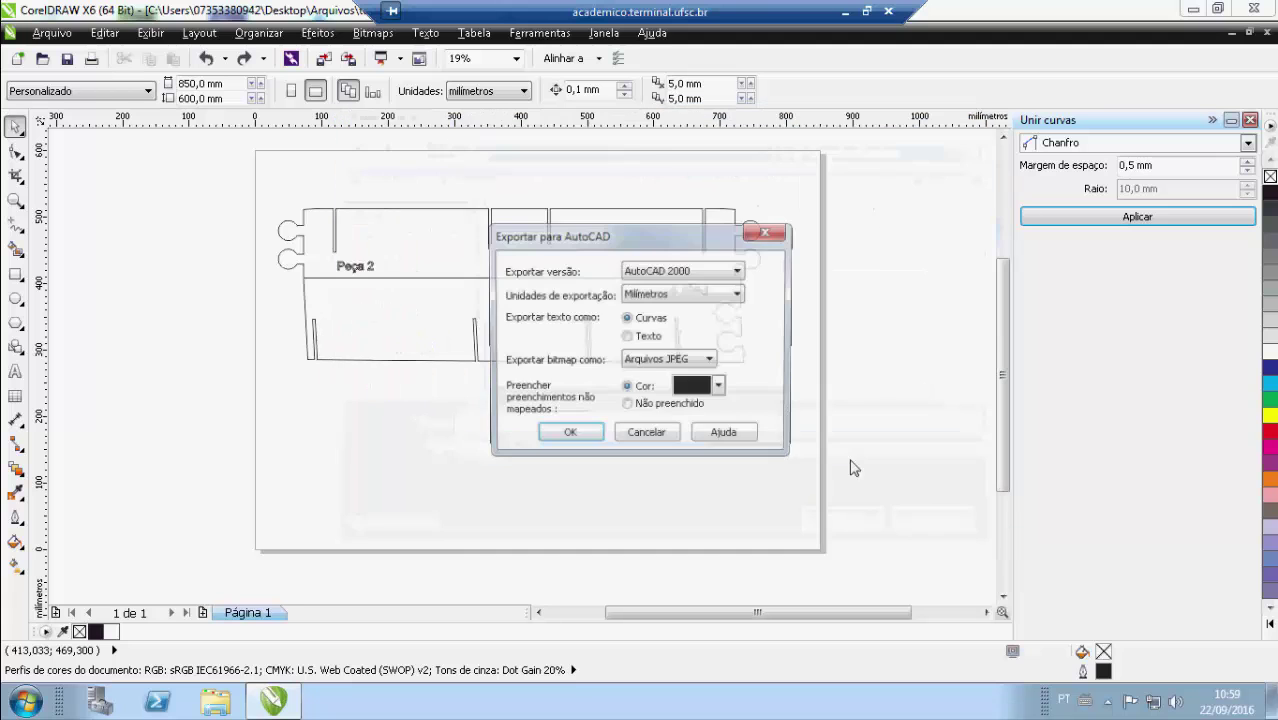
# Step: Complete the DXF export in the AutoCAD 2000 version, with text exported as curves
pyautogui.click(666, 224)
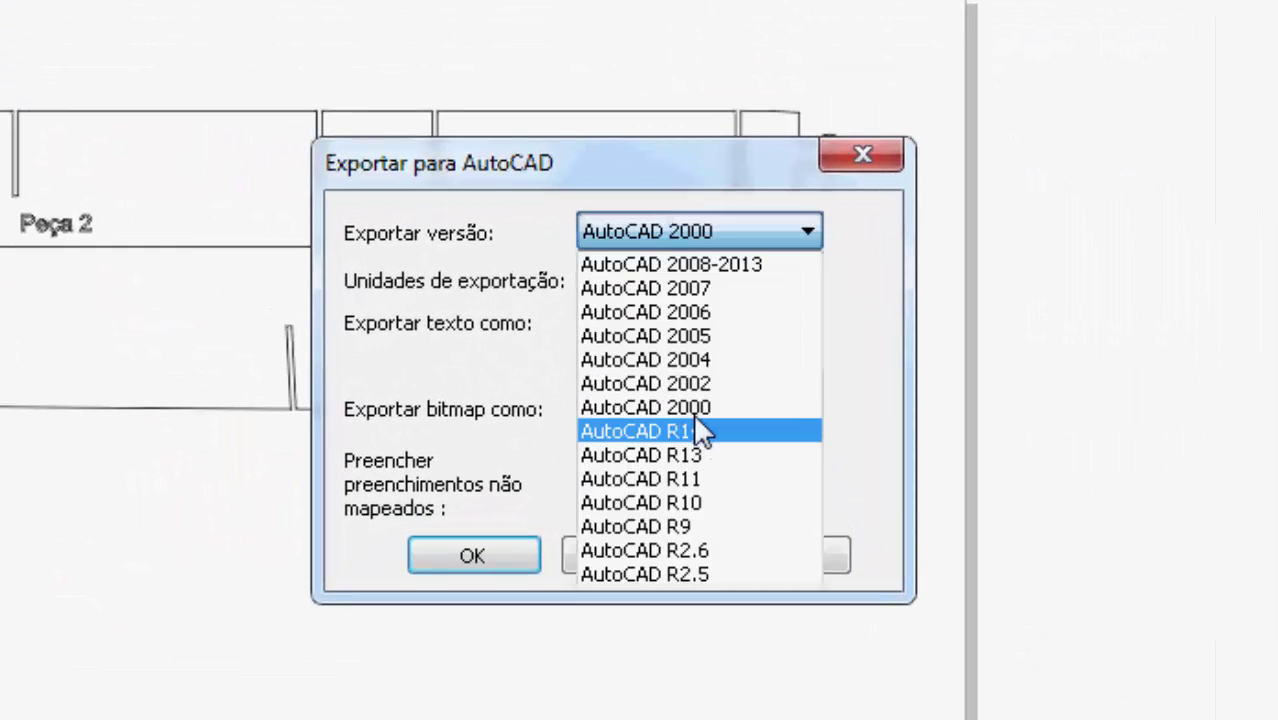
pyautogui.click(698, 427)
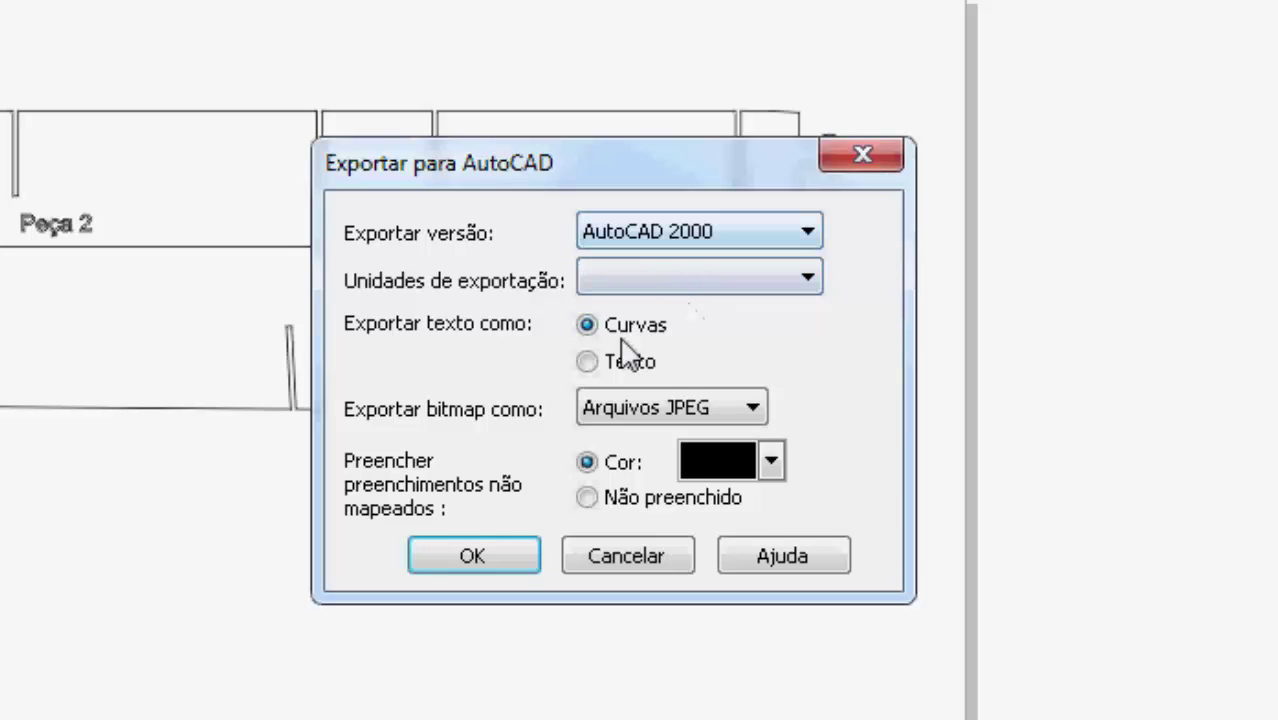
pyautogui.click(498, 560)
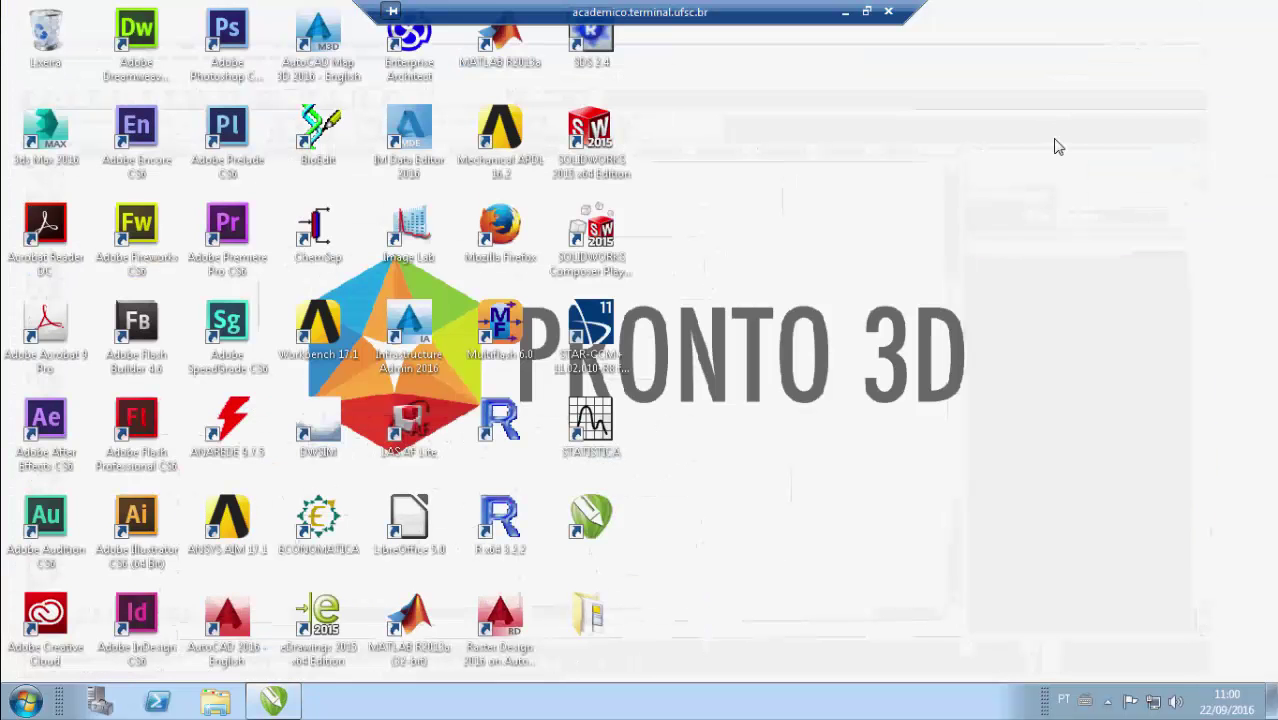
# Step: Open the Arquivos folder on the remote desktop, locate the DXF file teste 1, and minimize the remote session to see the local desktop
pyautogui.doubleClick(600, 610)
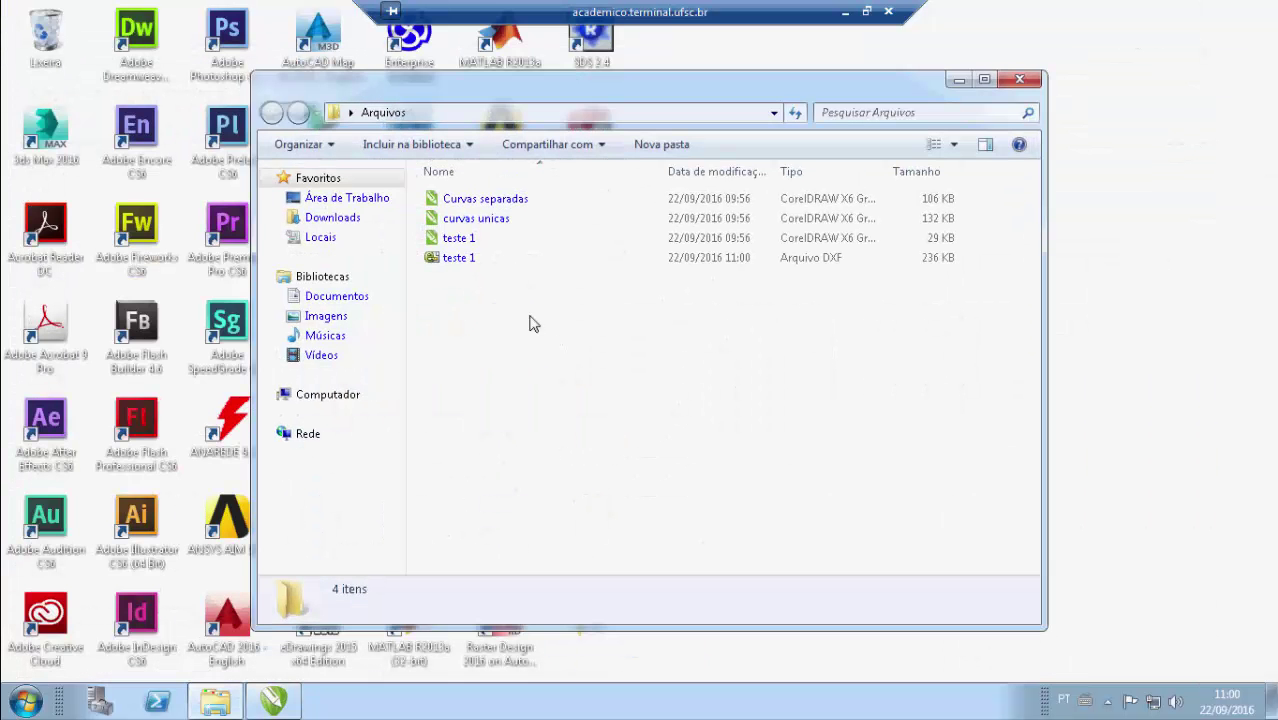
pyautogui.click(470, 262)
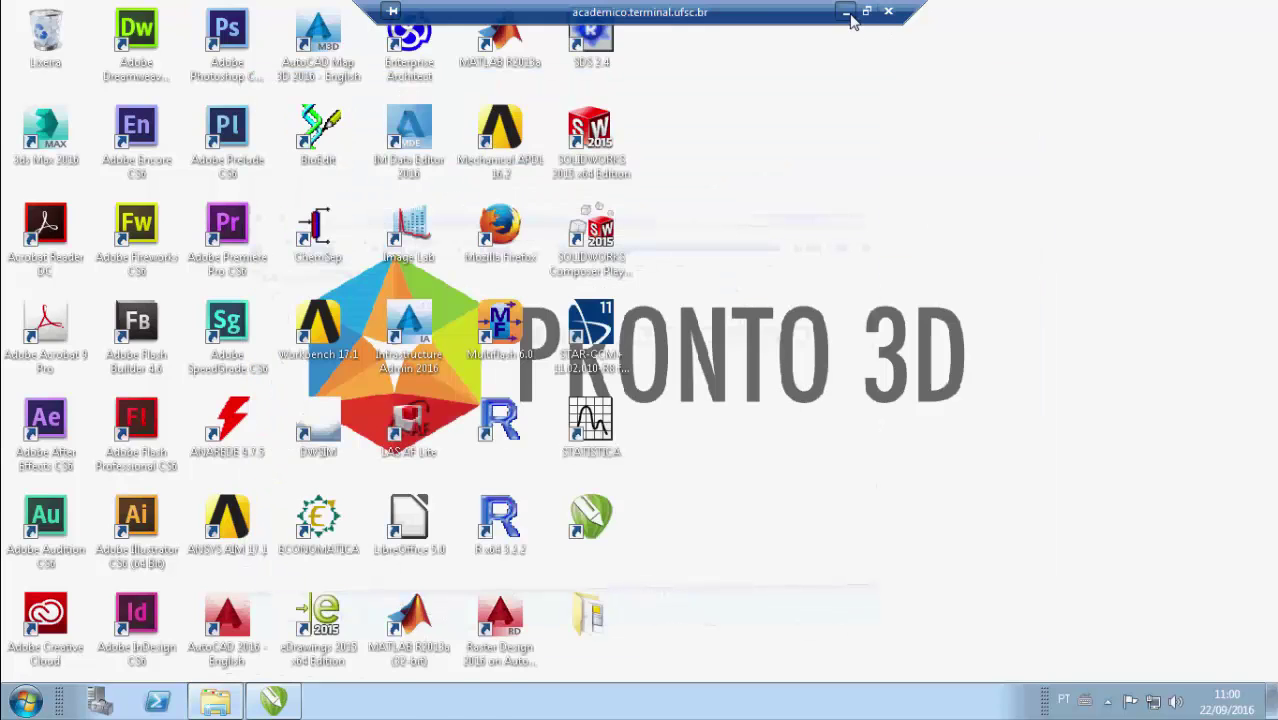
pyautogui.click(846, 14)
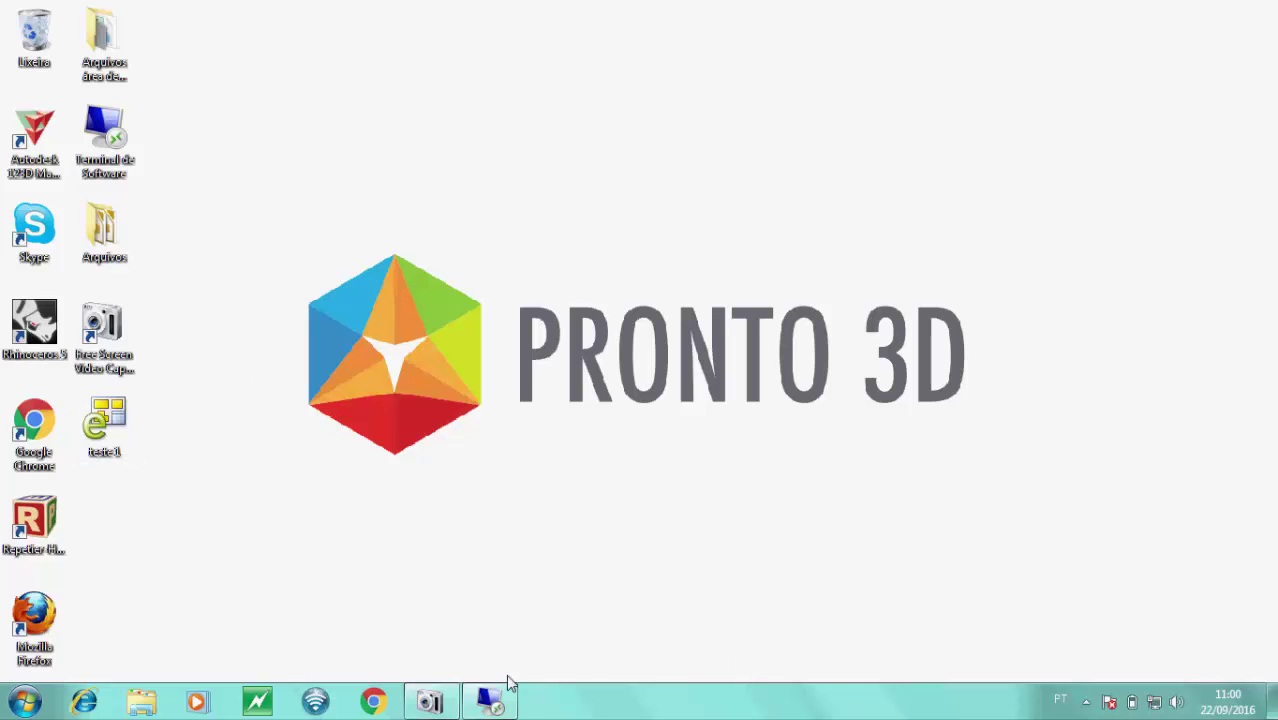
# Step: Return to CorelDRAW in the remote session and open the drawing curvas unicas from the Arquivos folder
pyautogui.click(490, 700)
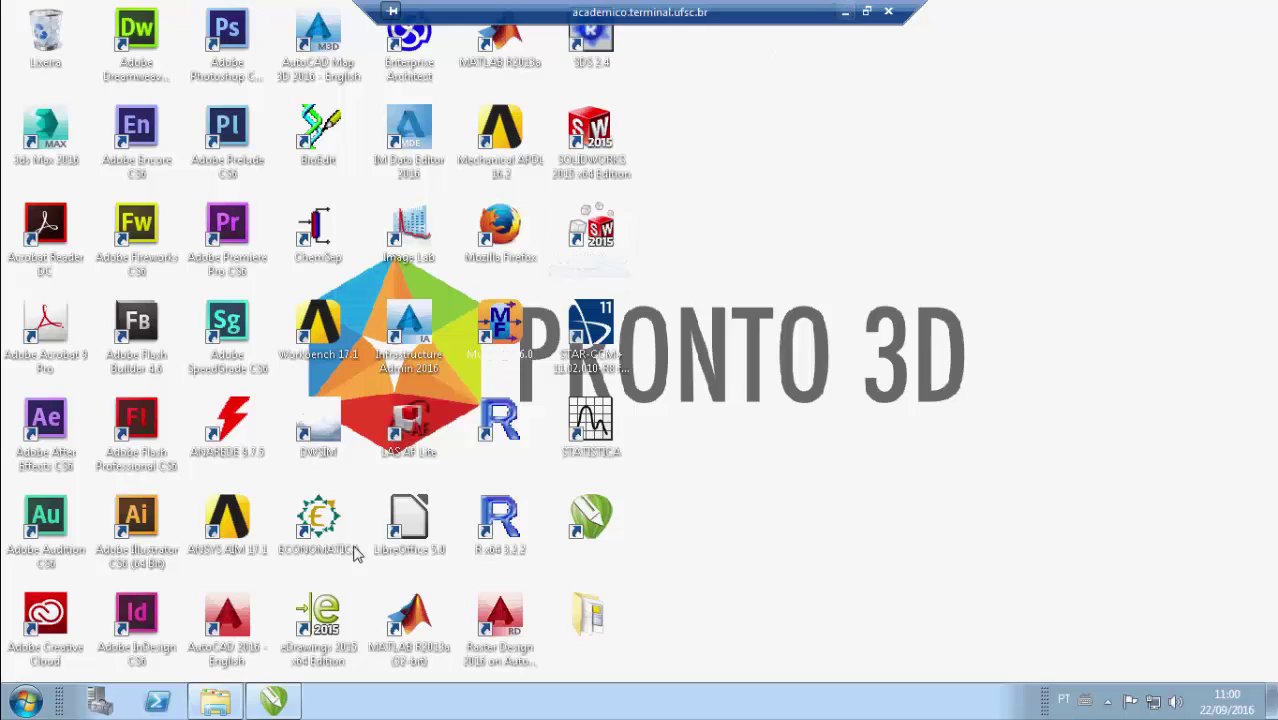
pyautogui.click(275, 703)
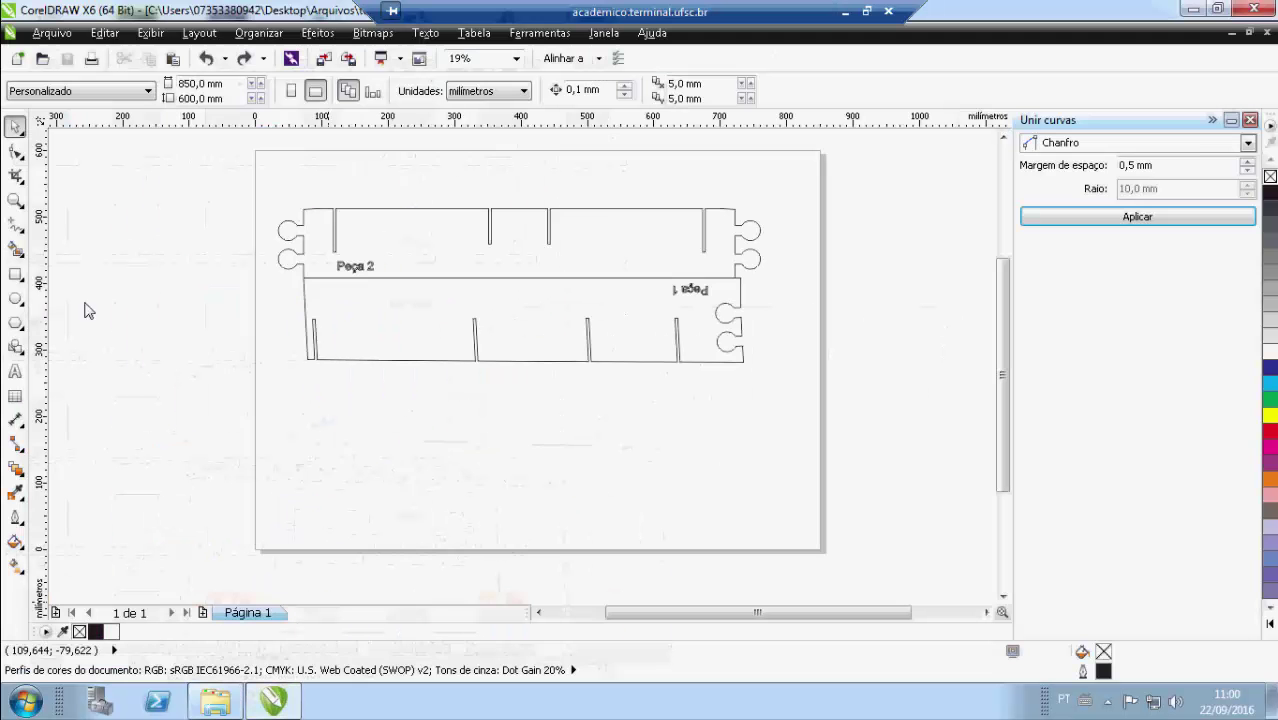
pyautogui.click(52, 32)
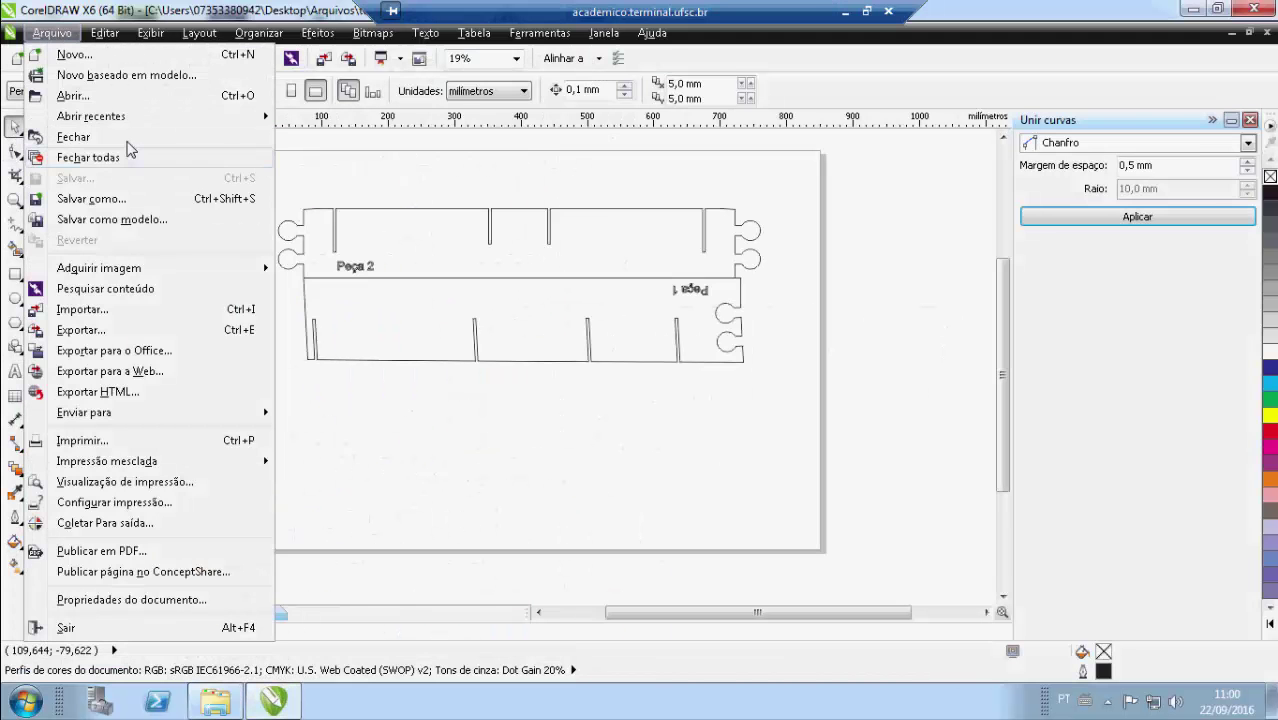
pyautogui.click(73, 96)
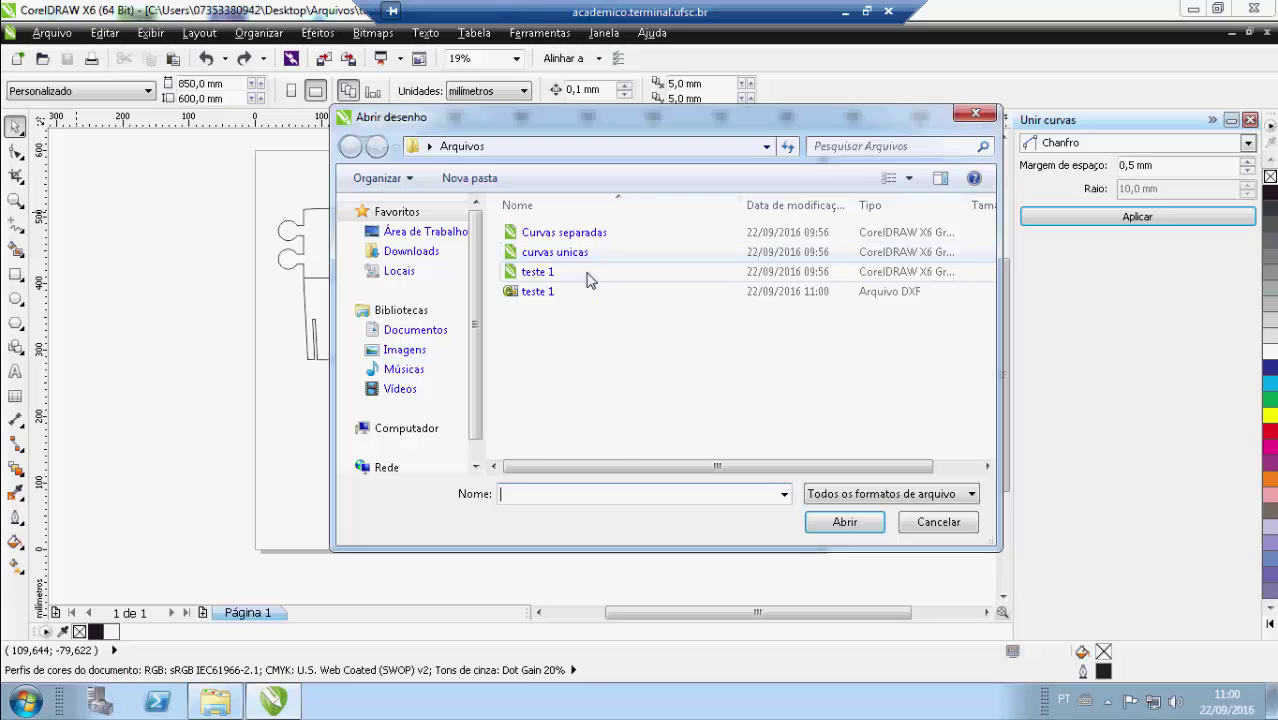
pyautogui.click(596, 254)
pyautogui.click(848, 558)
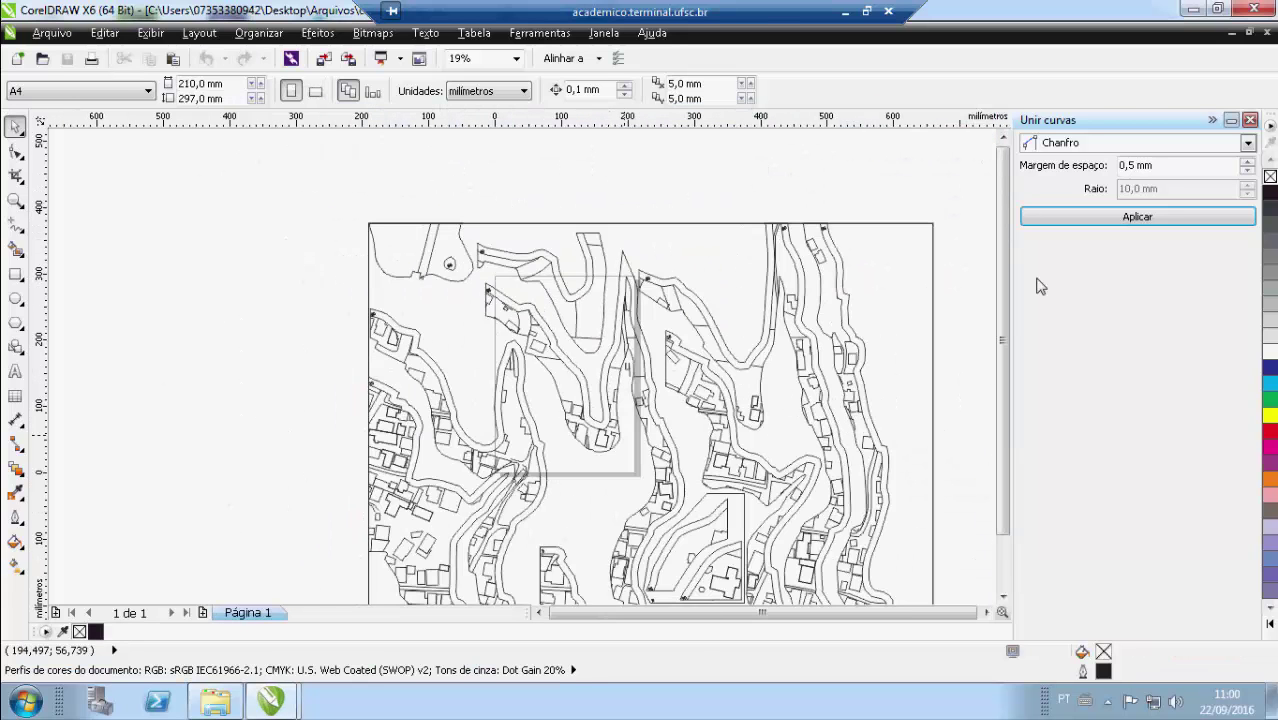
# Step: Examine the map's contour and building lines up close and as a whole
pyautogui.scroll(-1, 1002, 268)
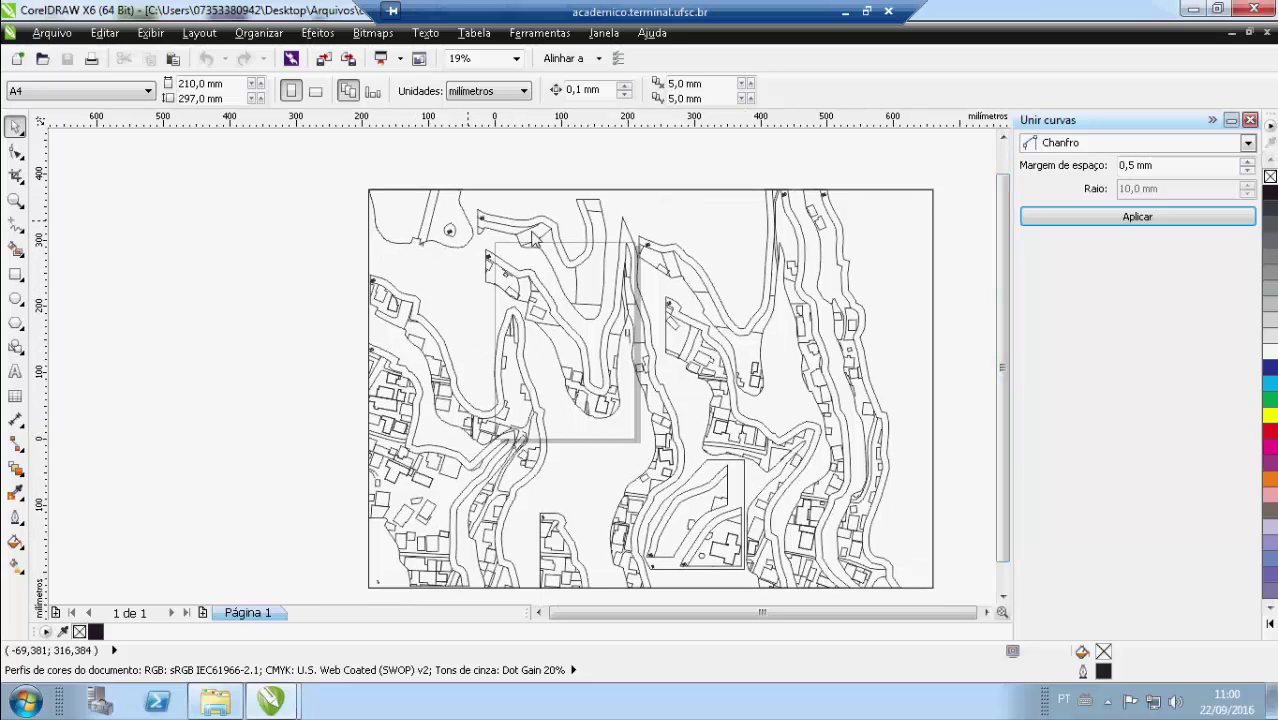
pyautogui.scroll(2, 416, 331)
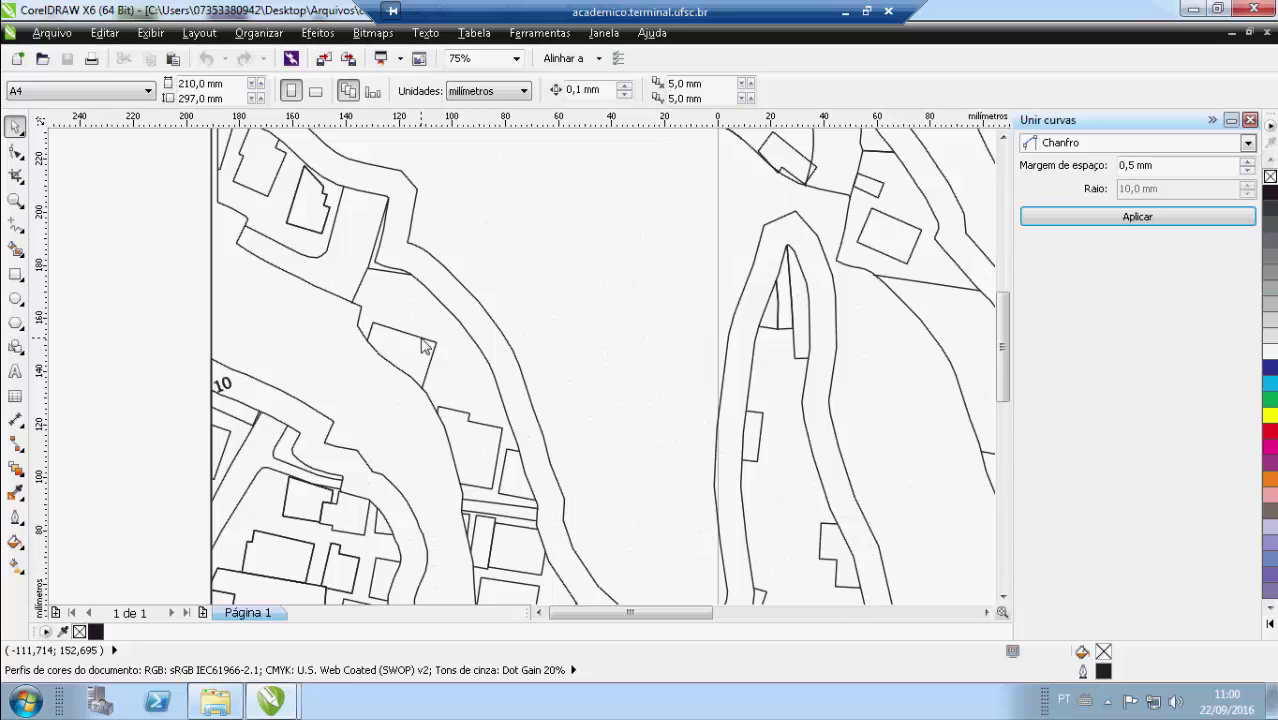
pyautogui.scroll(-1, 416, 331)
pyautogui.scroll(-2, 851, 356)
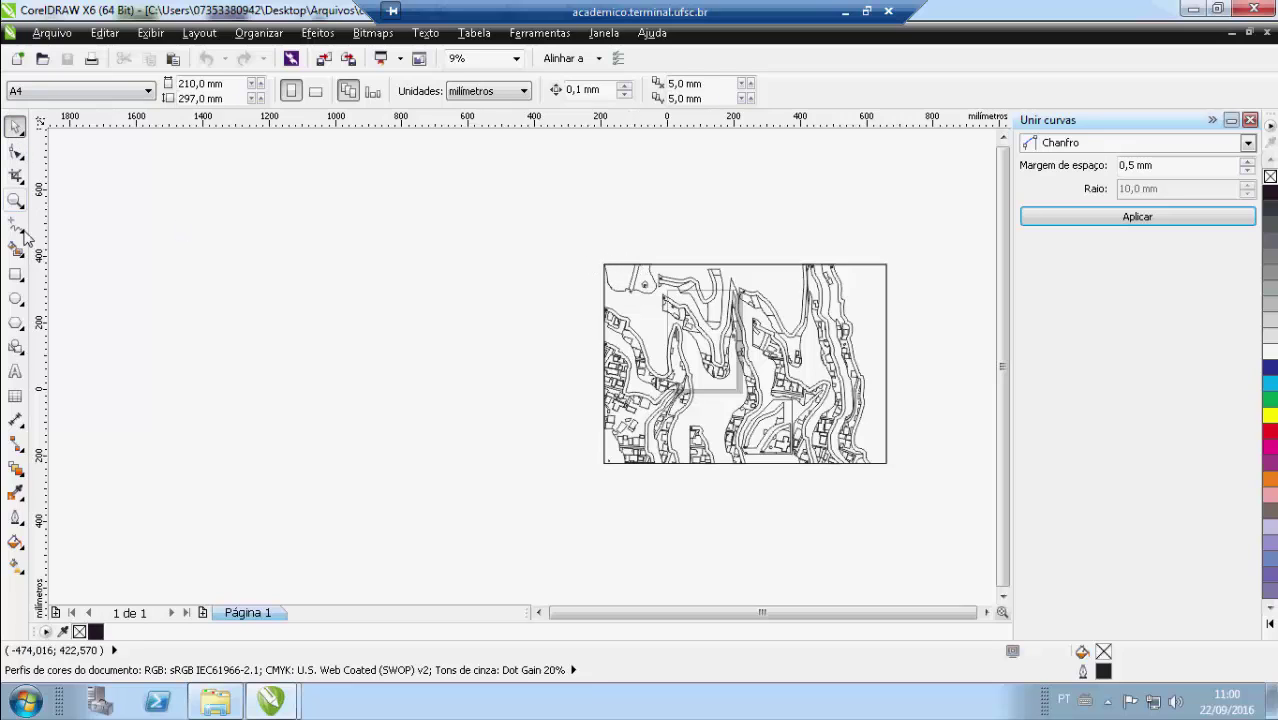
pyautogui.click(15, 273)
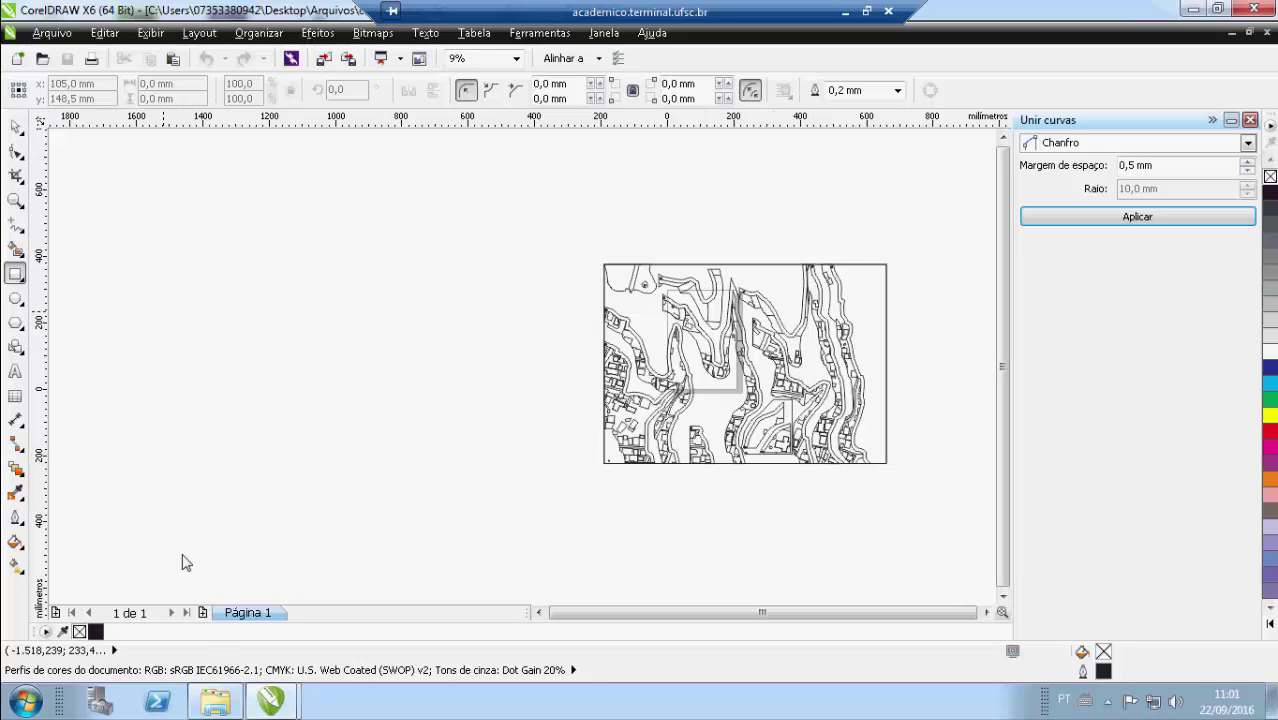
pyautogui.moveTo(280, 700)
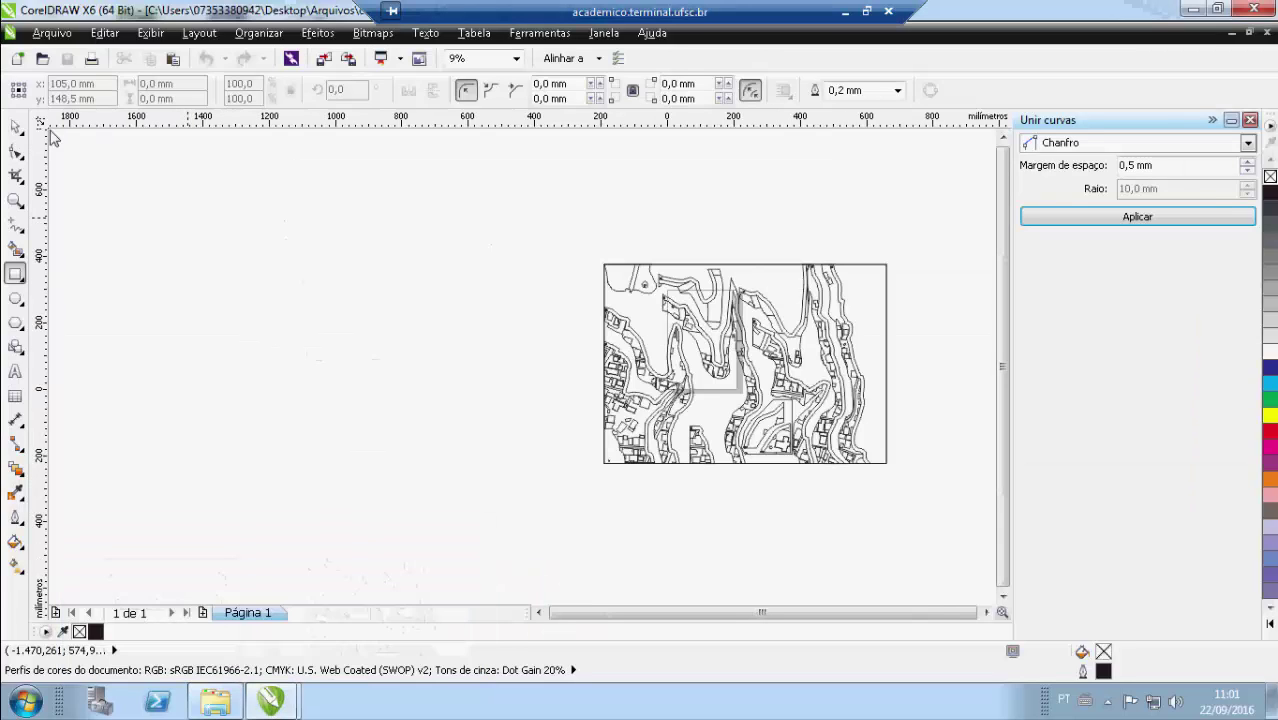
pyautogui.click(17, 128)
# Step: Open the drawing Curvas separadas from the Arquivos folder
pyautogui.click(52, 32)
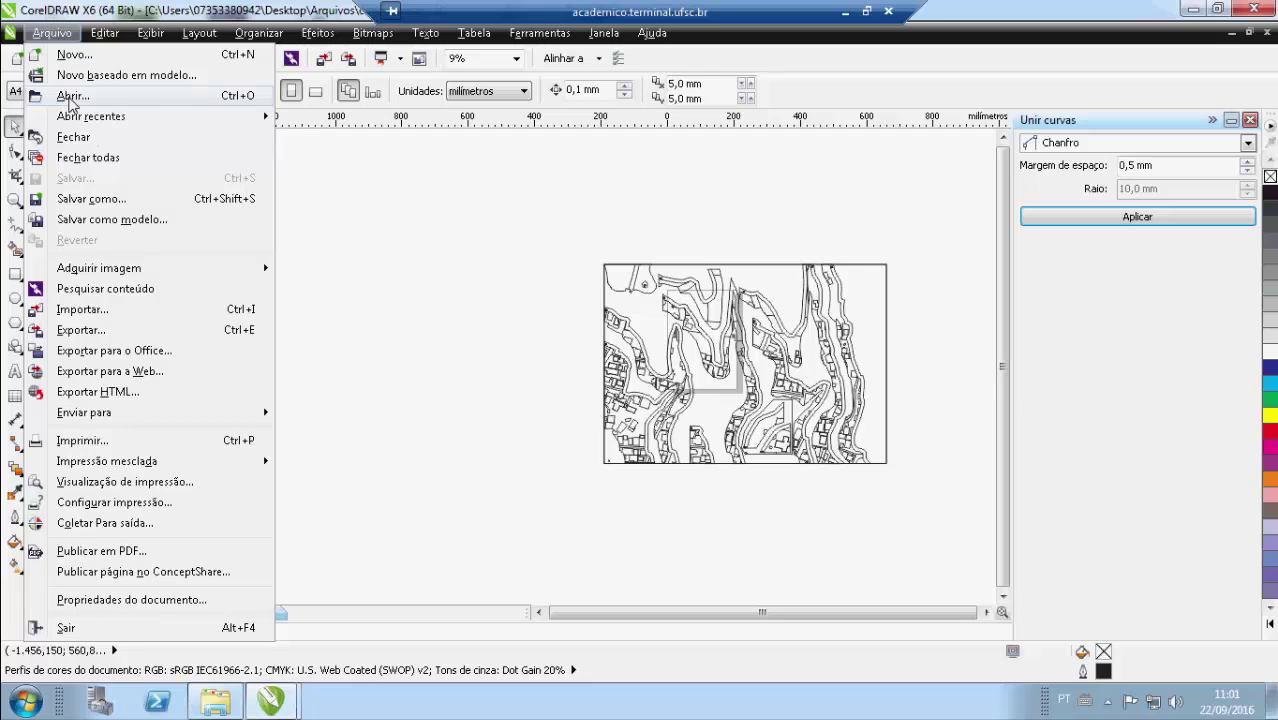
pyautogui.click(70, 97)
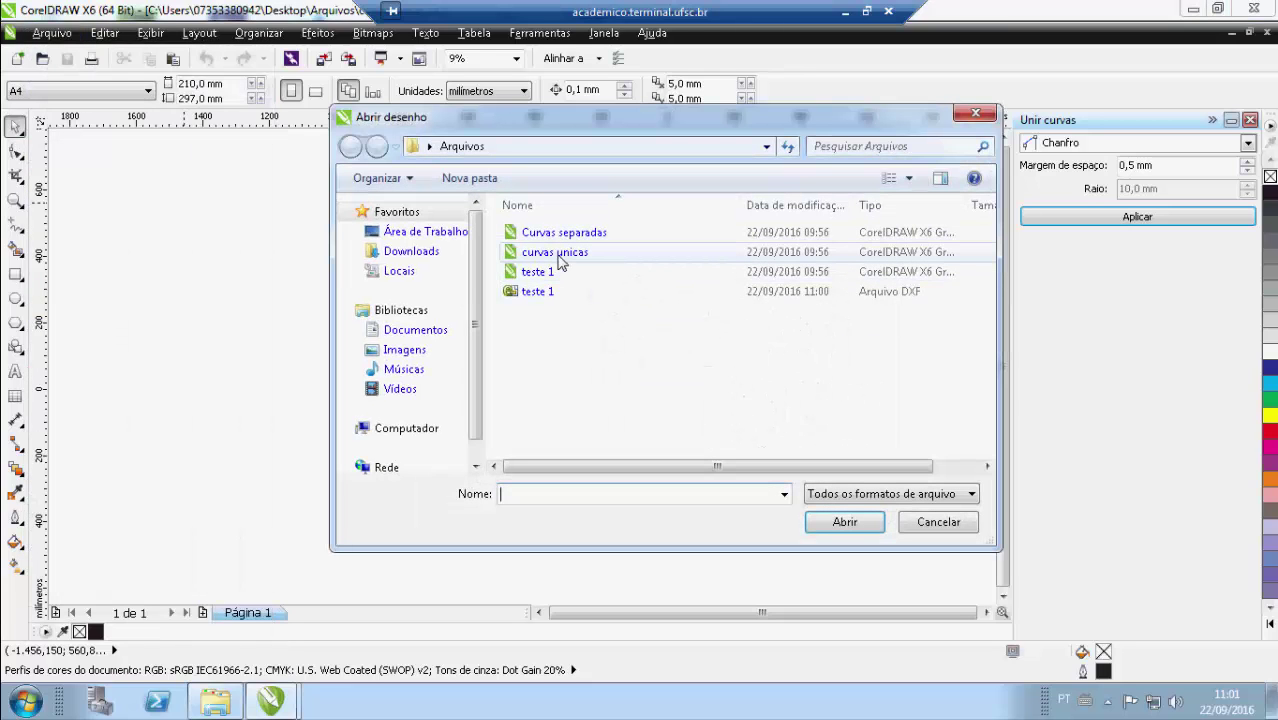
pyautogui.doubleClick(580, 234)
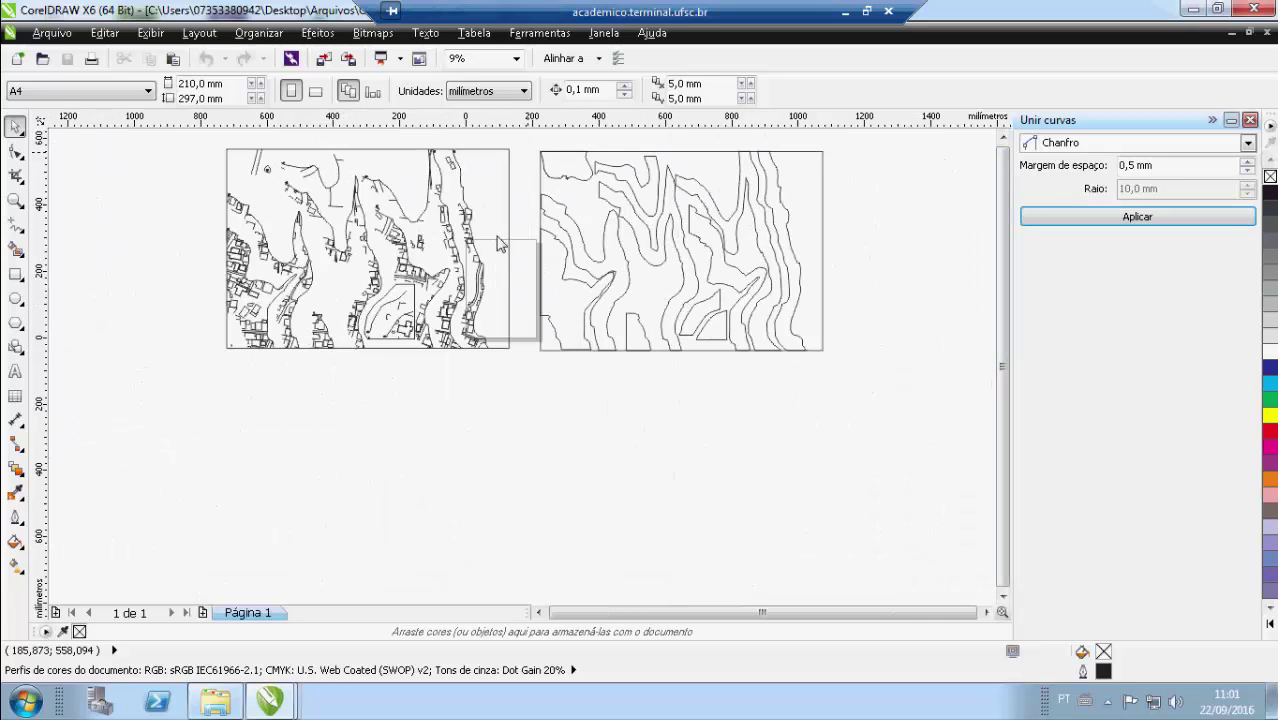
pyautogui.moveTo(869, 391); pyautogui.dragTo(839, 380)
pyautogui.moveTo(742, 317); pyautogui.dragTo(600, 208)
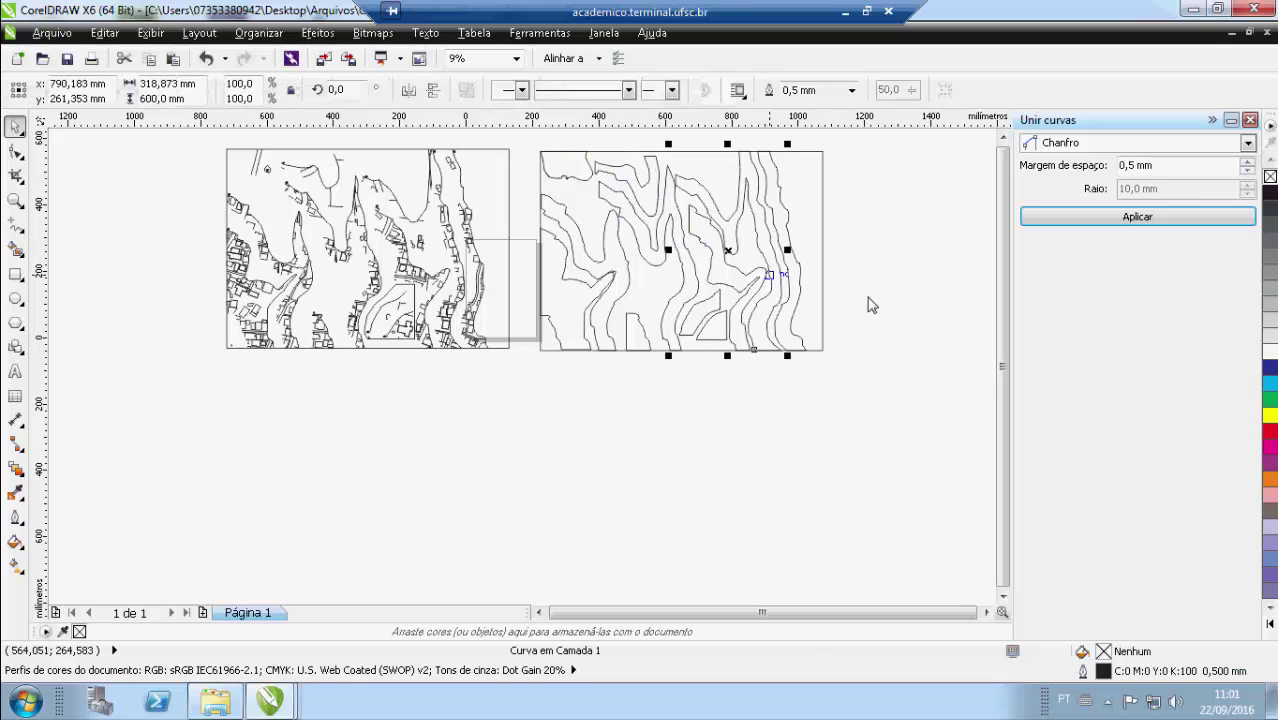
pyautogui.hotkey('ctrl', 'z')
# Step: Select all curves of the contour-only map and move them over the building map so the top-left frame corners coincide
pyautogui.moveTo(896, 411); pyautogui.dragTo(548, 183)
pyautogui.moveTo(599, 223); pyautogui.dragTo(287, 240)
pyautogui.scroll(3, 120, 220)
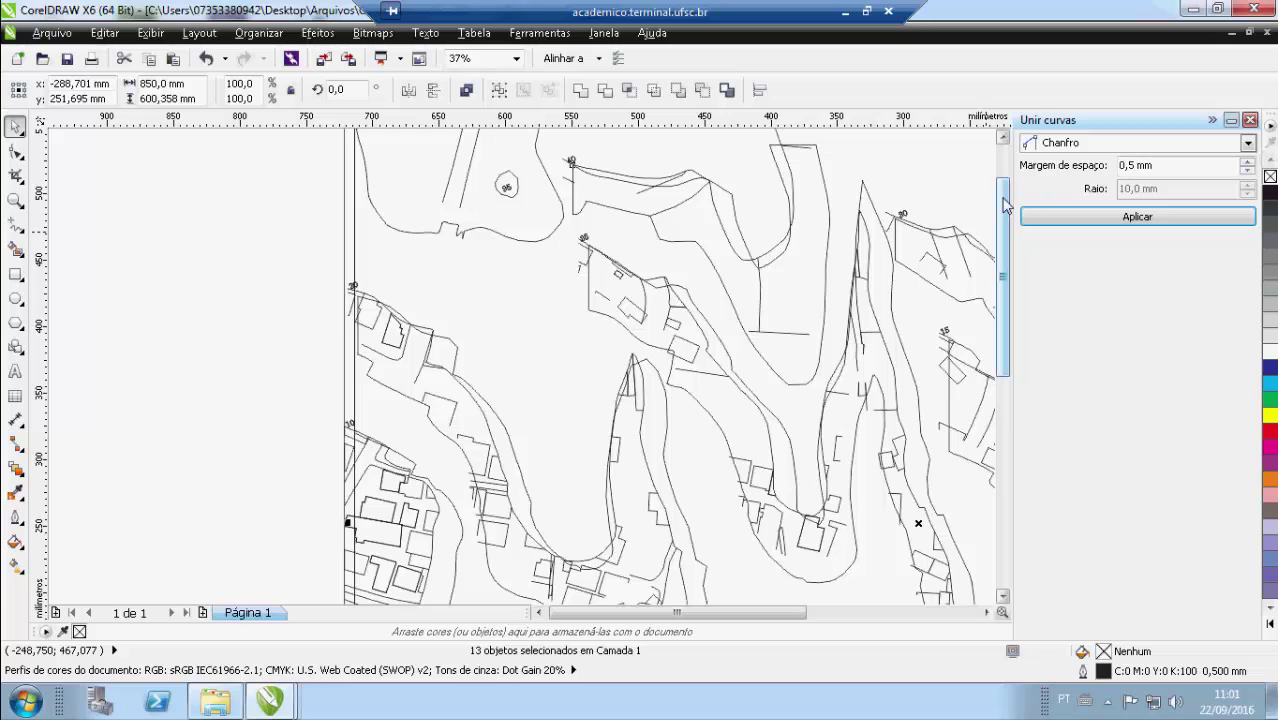
pyautogui.scroll(3, 1006, 205)
pyautogui.moveTo(363, 184); pyautogui.dragTo(380, 190)
# Step: Move the selected contour curves off the building map into the empty area on its left side
pyautogui.scroll(-1, 553, 305)
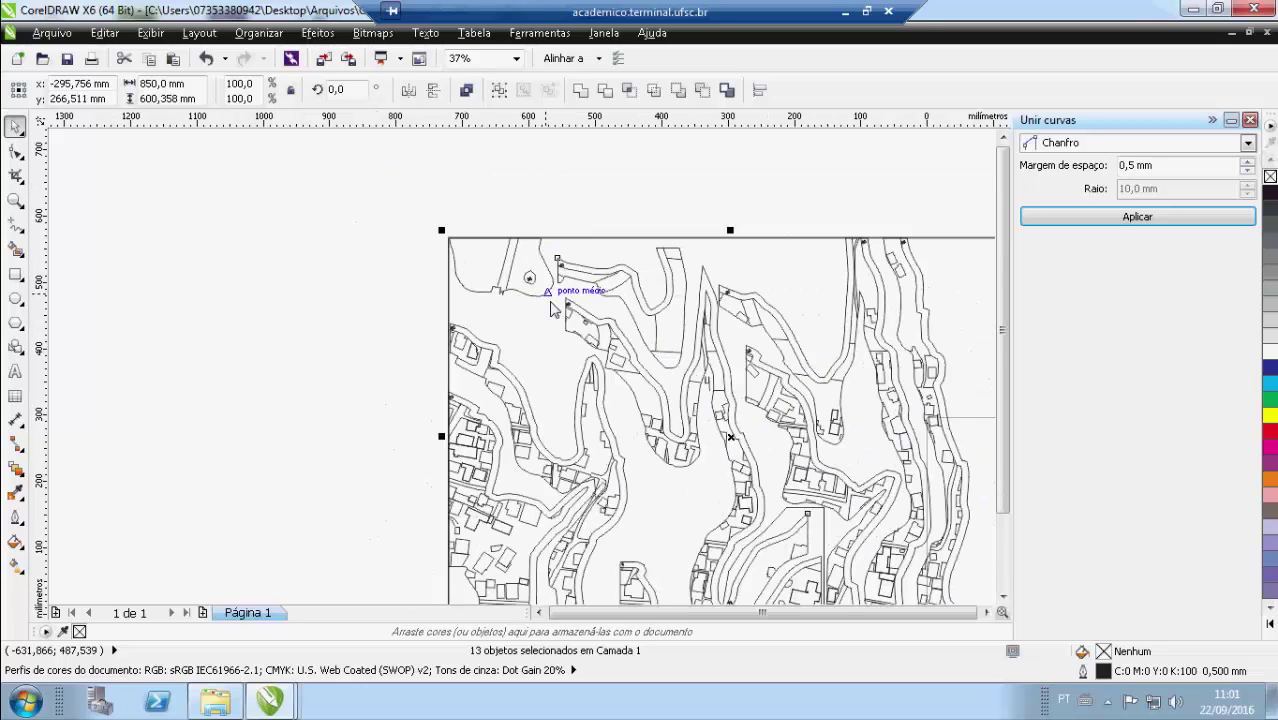
pyautogui.scroll(-2, 553, 305)
pyautogui.moveTo(682, 345)
pyautogui.mouseDown()
pyautogui.moveTo(328, 365)
pyautogui.moveTo(348, 345)
pyautogui.mouseUp()
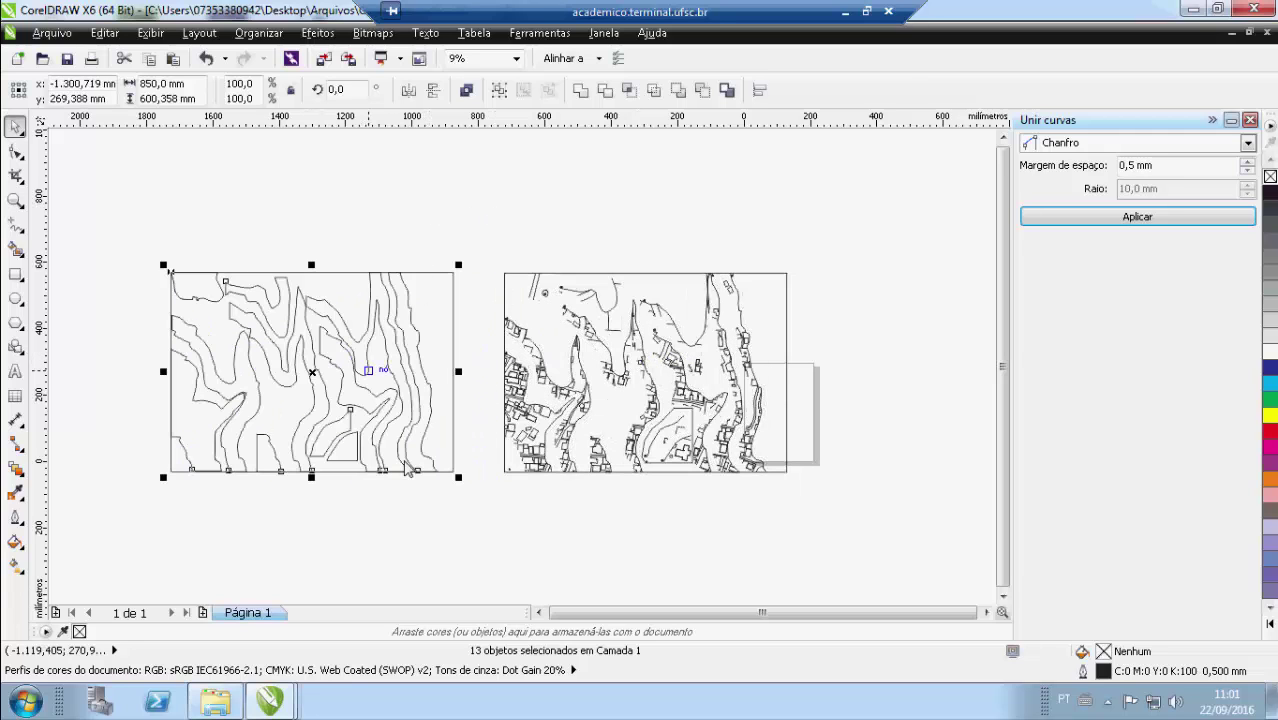
# Step: Select the building map's curves and the contour map's curves in turn to check the two separate sets, ending with nothing selected
pyautogui.click(828, 500)
pyautogui.moveTo(845, 517)
pyautogui.mouseDown()
pyautogui.moveTo(681, 432)
pyautogui.moveTo(538, 283)
pyautogui.moveTo(477, 246)
pyautogui.mouseUp()
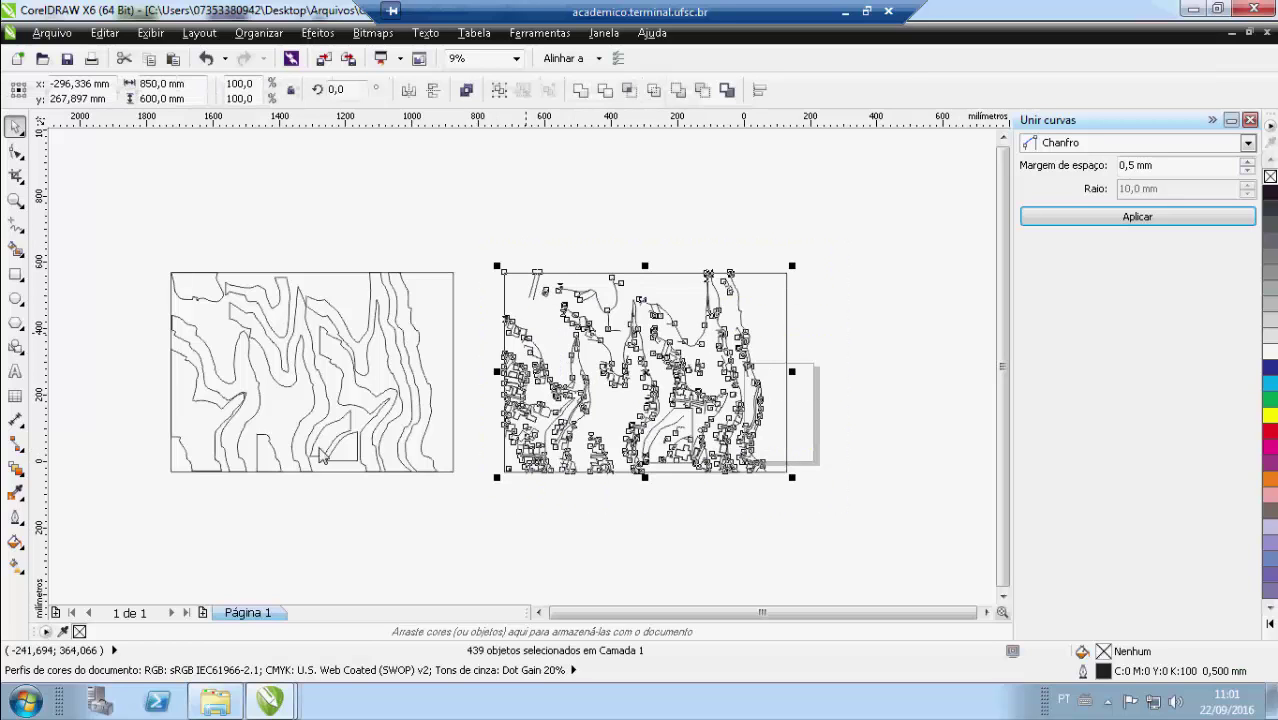
pyautogui.click(148, 234)
pyautogui.moveTo(148, 234); pyautogui.dragTo(465, 488)
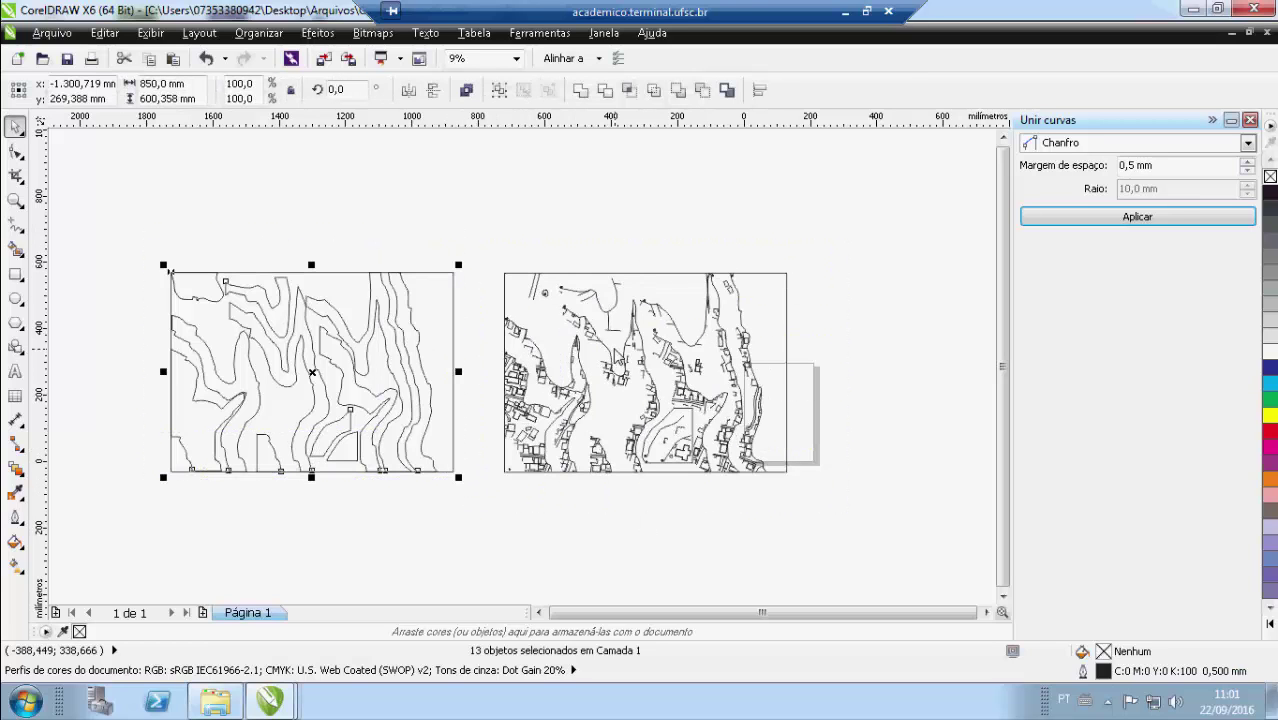
pyautogui.click(347, 238)
pyautogui.moveTo(487, 246)
pyautogui.mouseDown()
pyautogui.moveTo(765, 474)
pyautogui.moveTo(836, 476)
pyautogui.mouseUp()
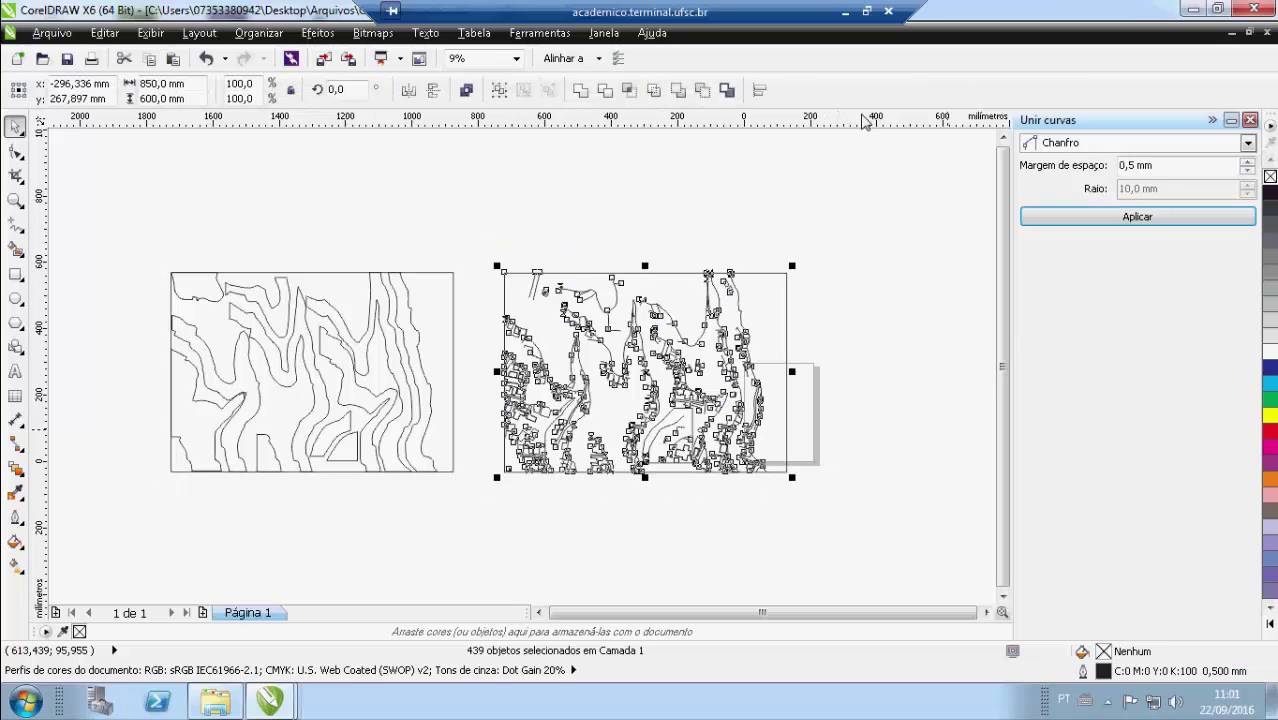
pyautogui.click(563, 258)
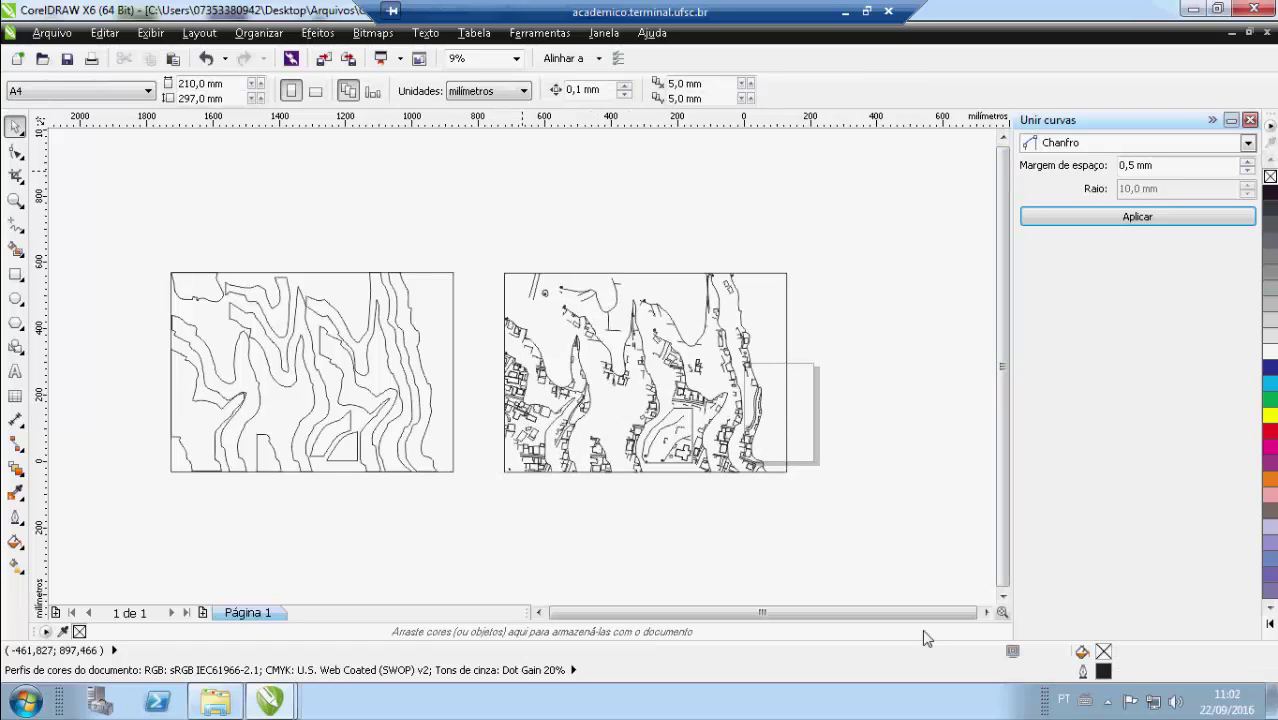
# Step: Save the drawing with both curve sets as a DXF - AutoCAD file in Área de Trabalho, with Milímetros units and text exported as curves
pyautogui.click(52, 32)
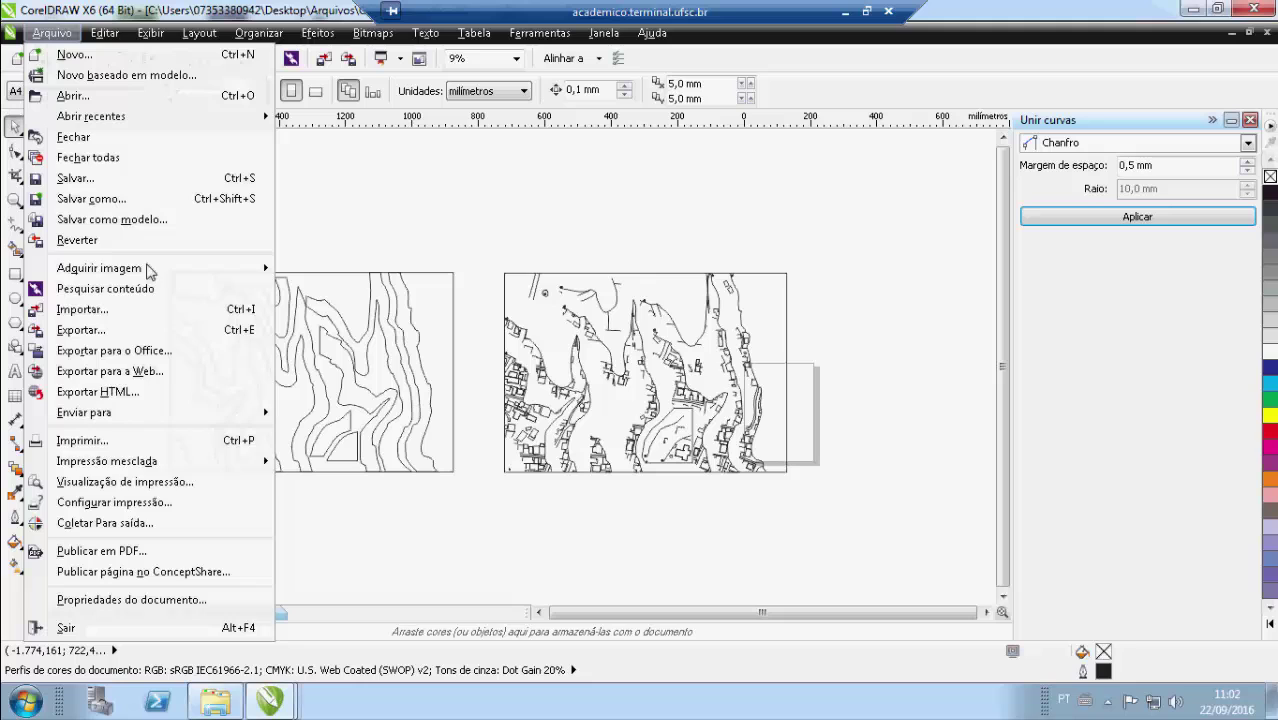
pyautogui.click(90, 198)
pyautogui.click(772, 446)
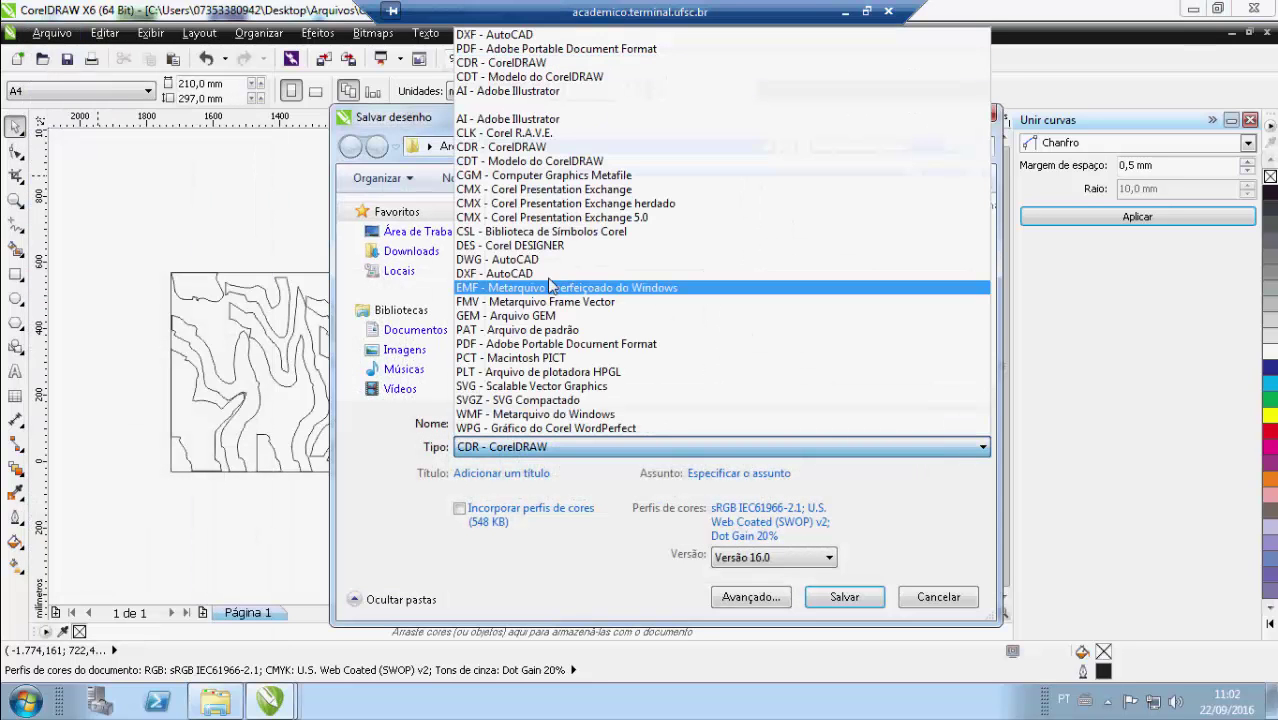
pyautogui.click(495, 273)
pyautogui.click(425, 231)
pyautogui.click(848, 524)
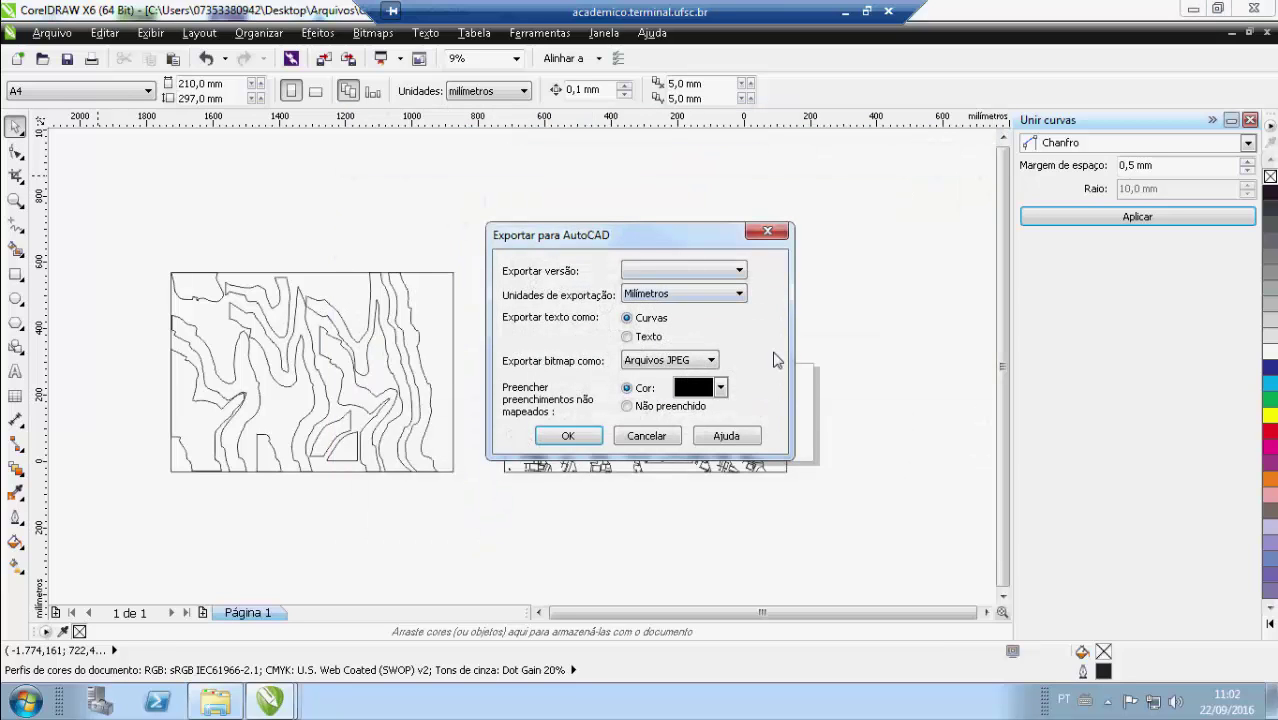
pyautogui.click(567, 437)
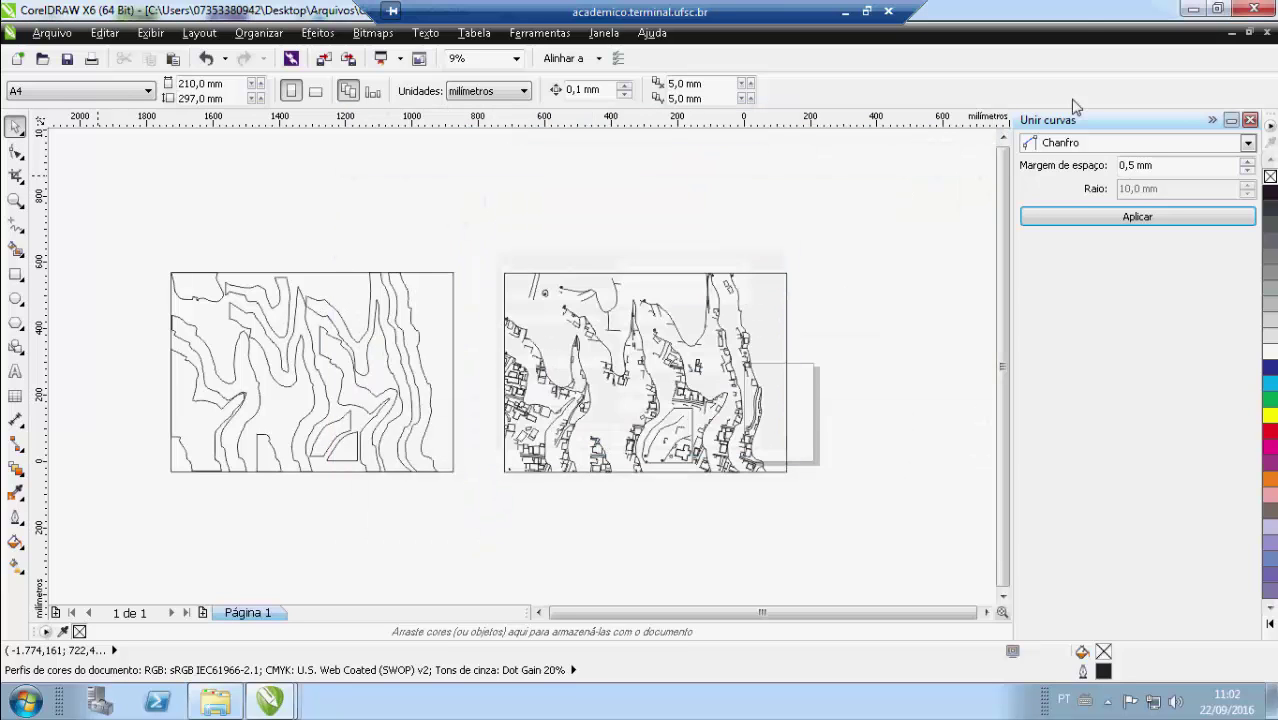
# Step: Minimize CorelDRAW and the remote terminal session to return to the local desktop
pyautogui.click(1193, 9)
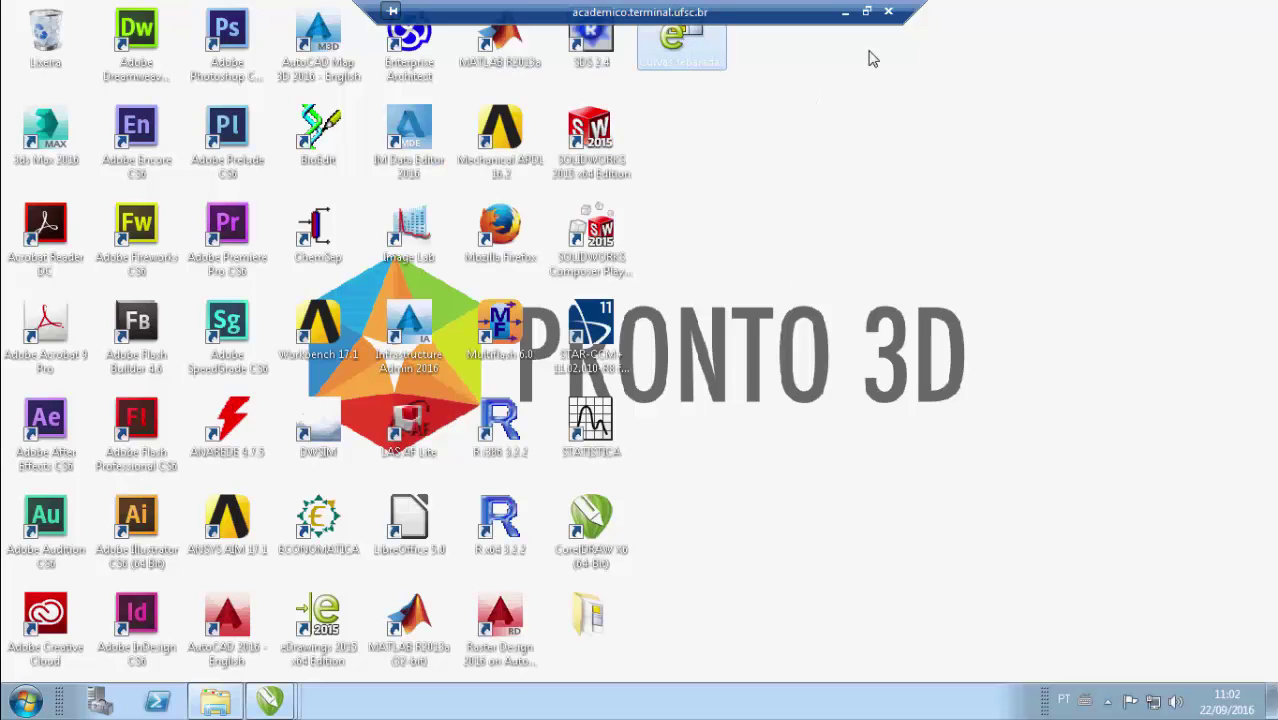
pyautogui.click(844, 13)
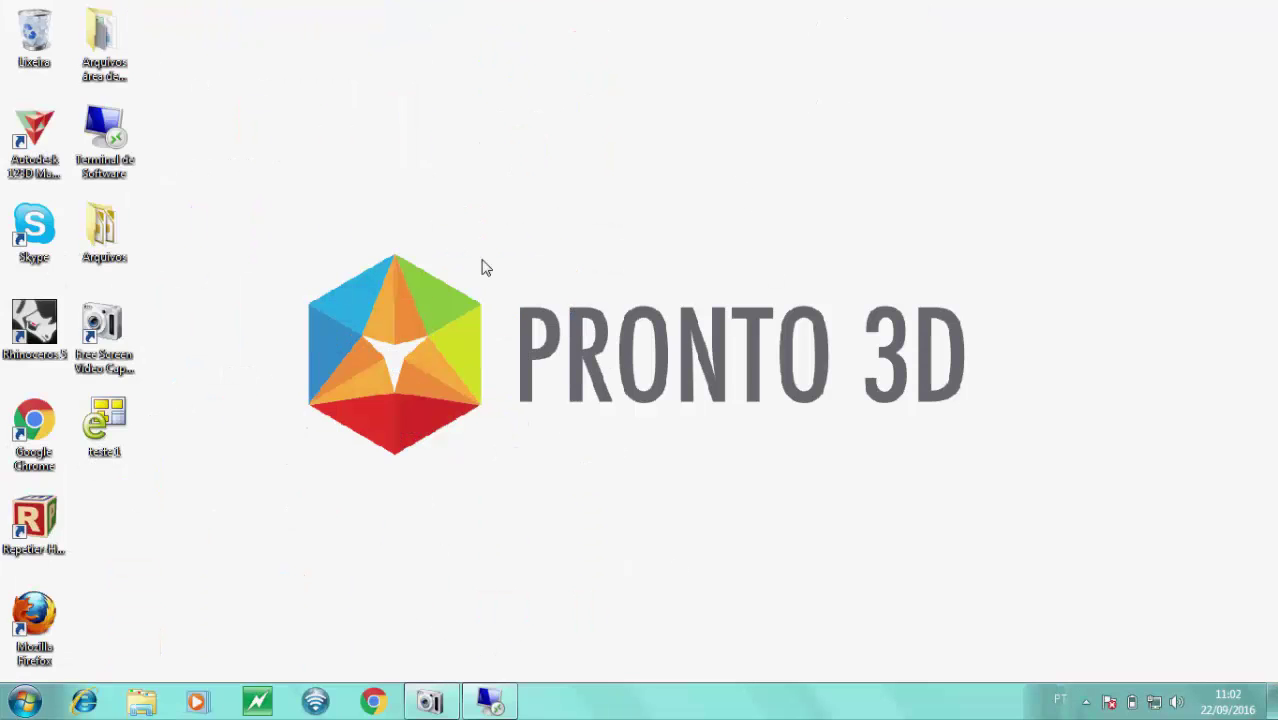